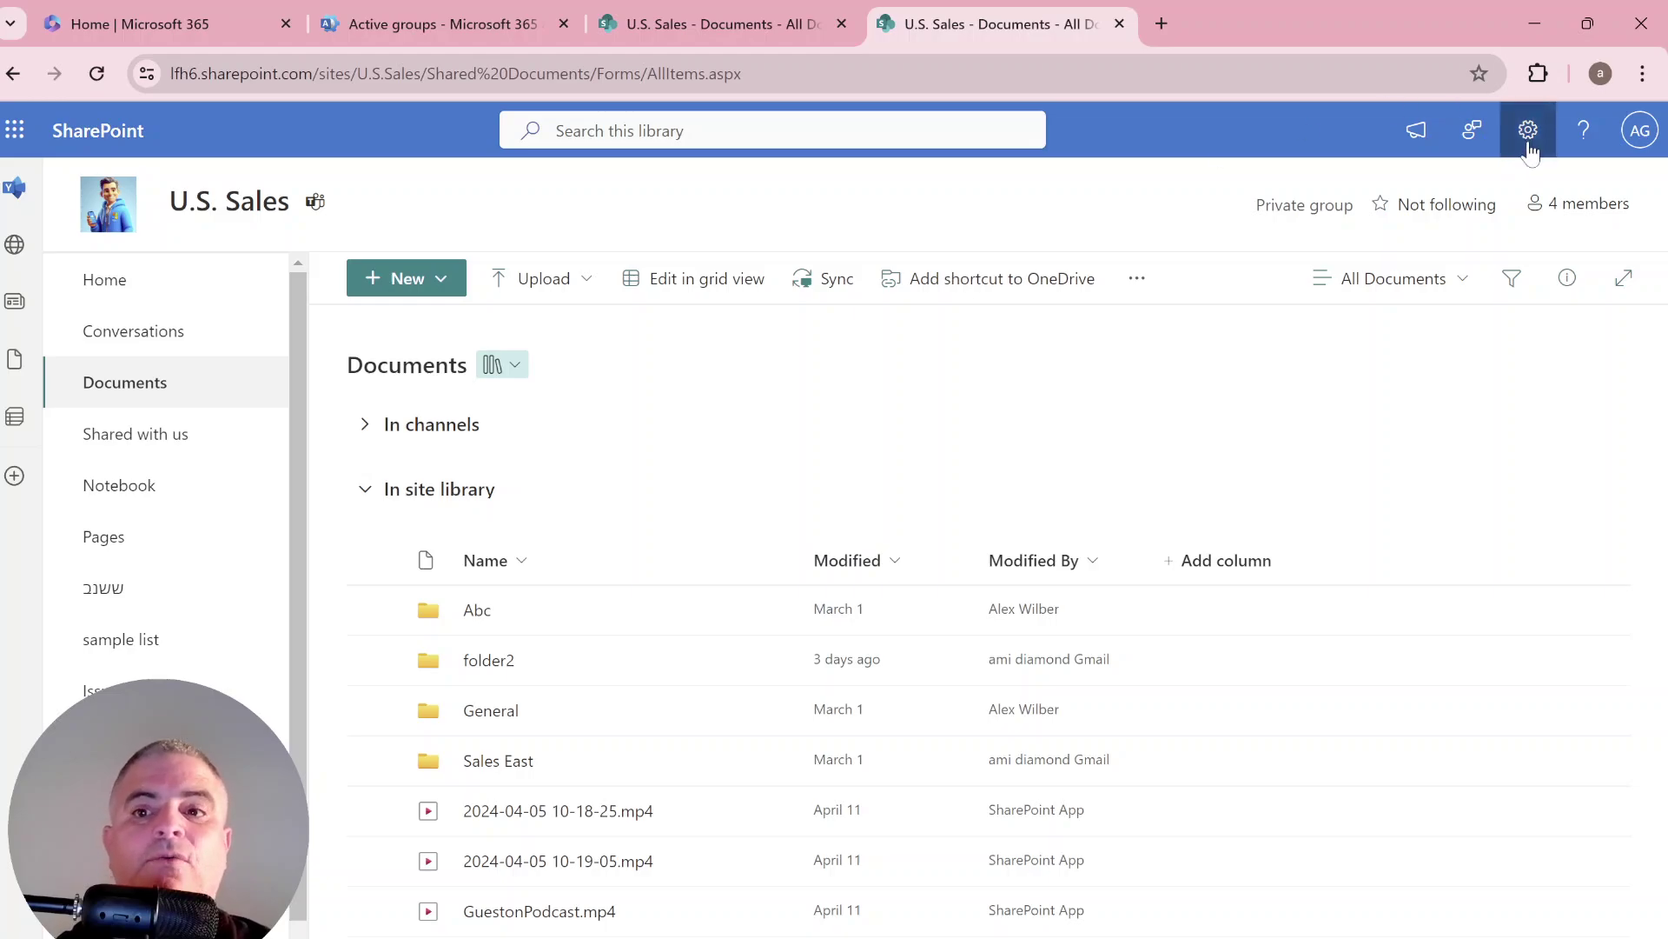
# Step: Go from Settings and Site permissions to the U.S. Sales advanced permissions settings page
pyautogui.click(1528, 130)
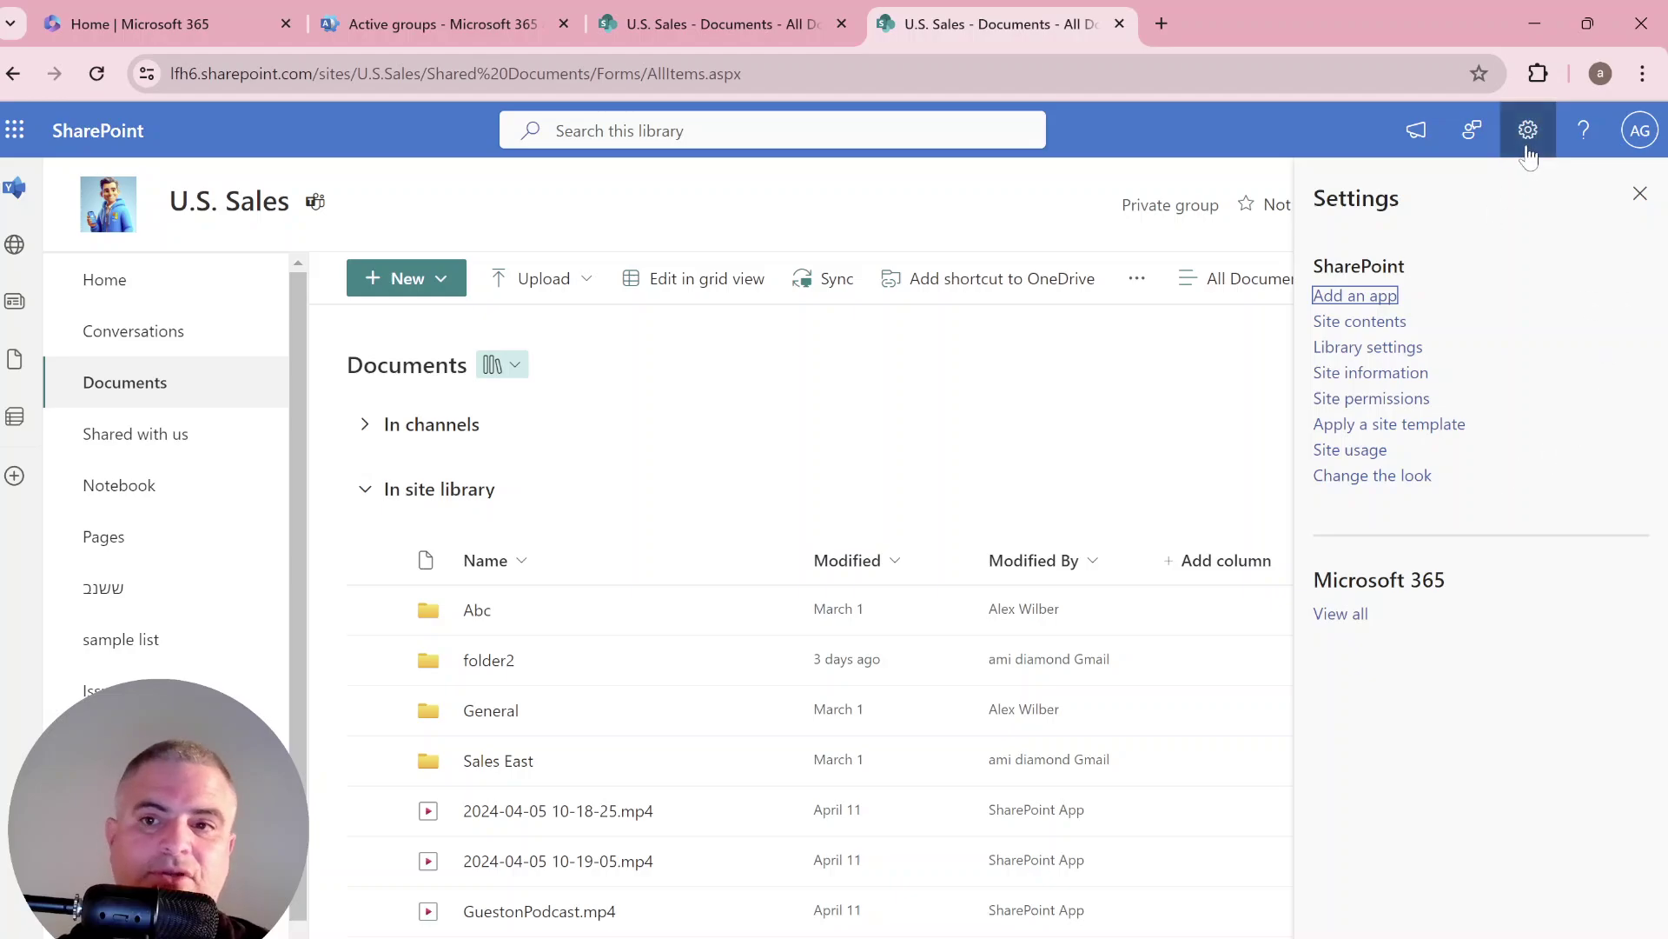
pyautogui.click(1387, 399)
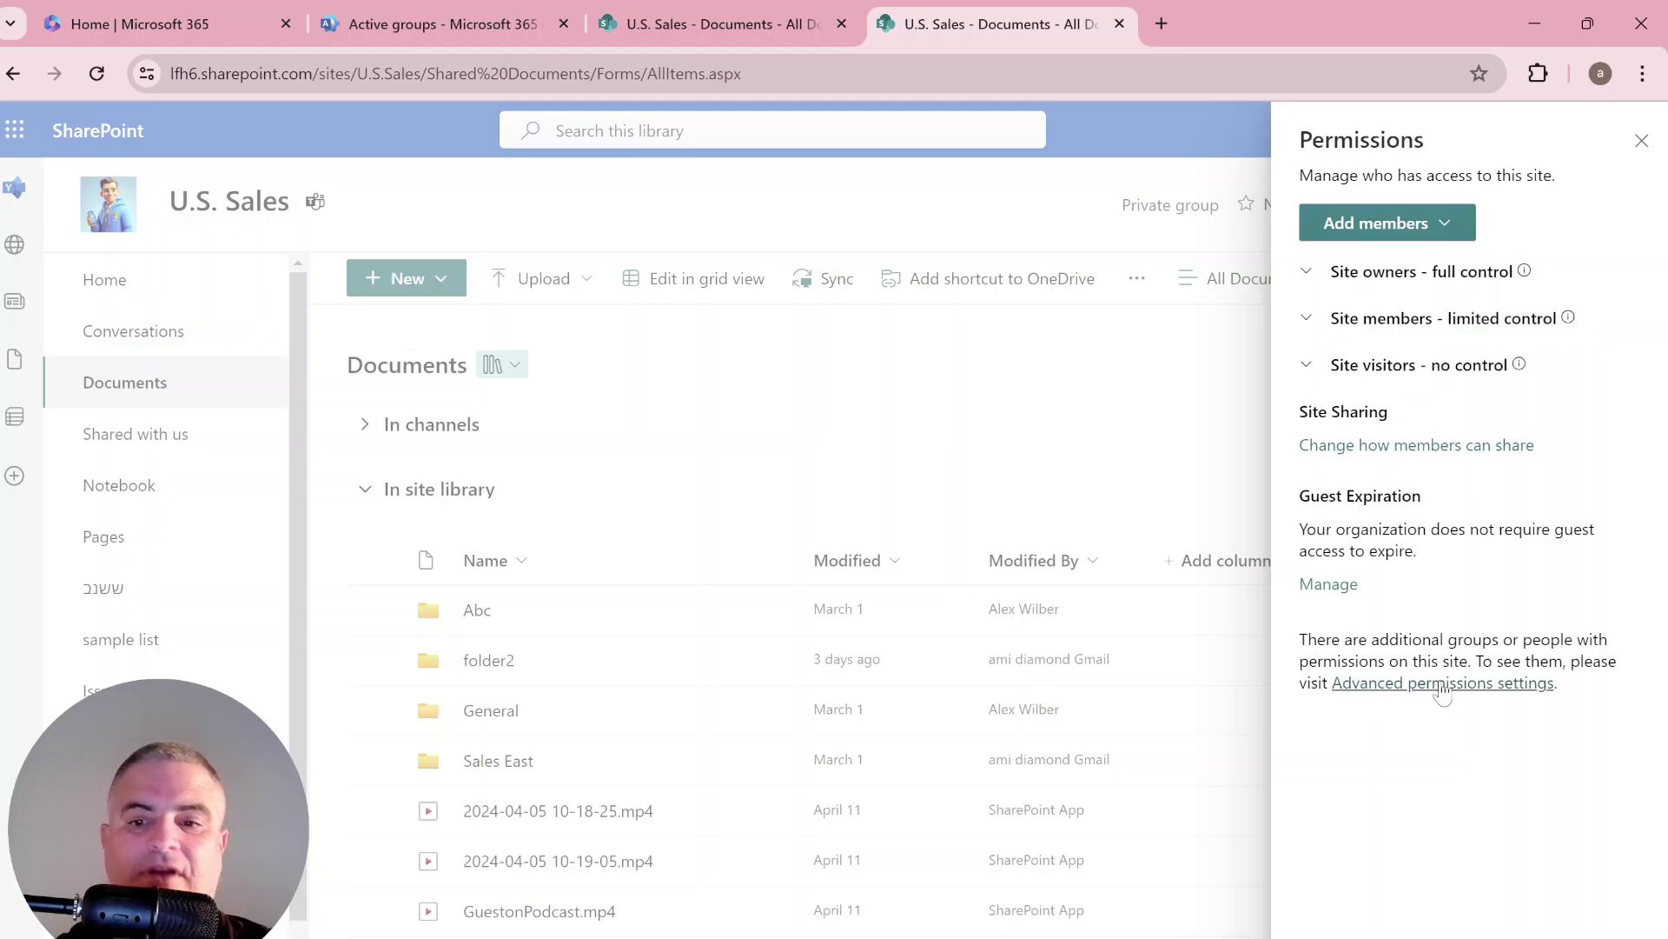
pyautogui.click(1440, 686)
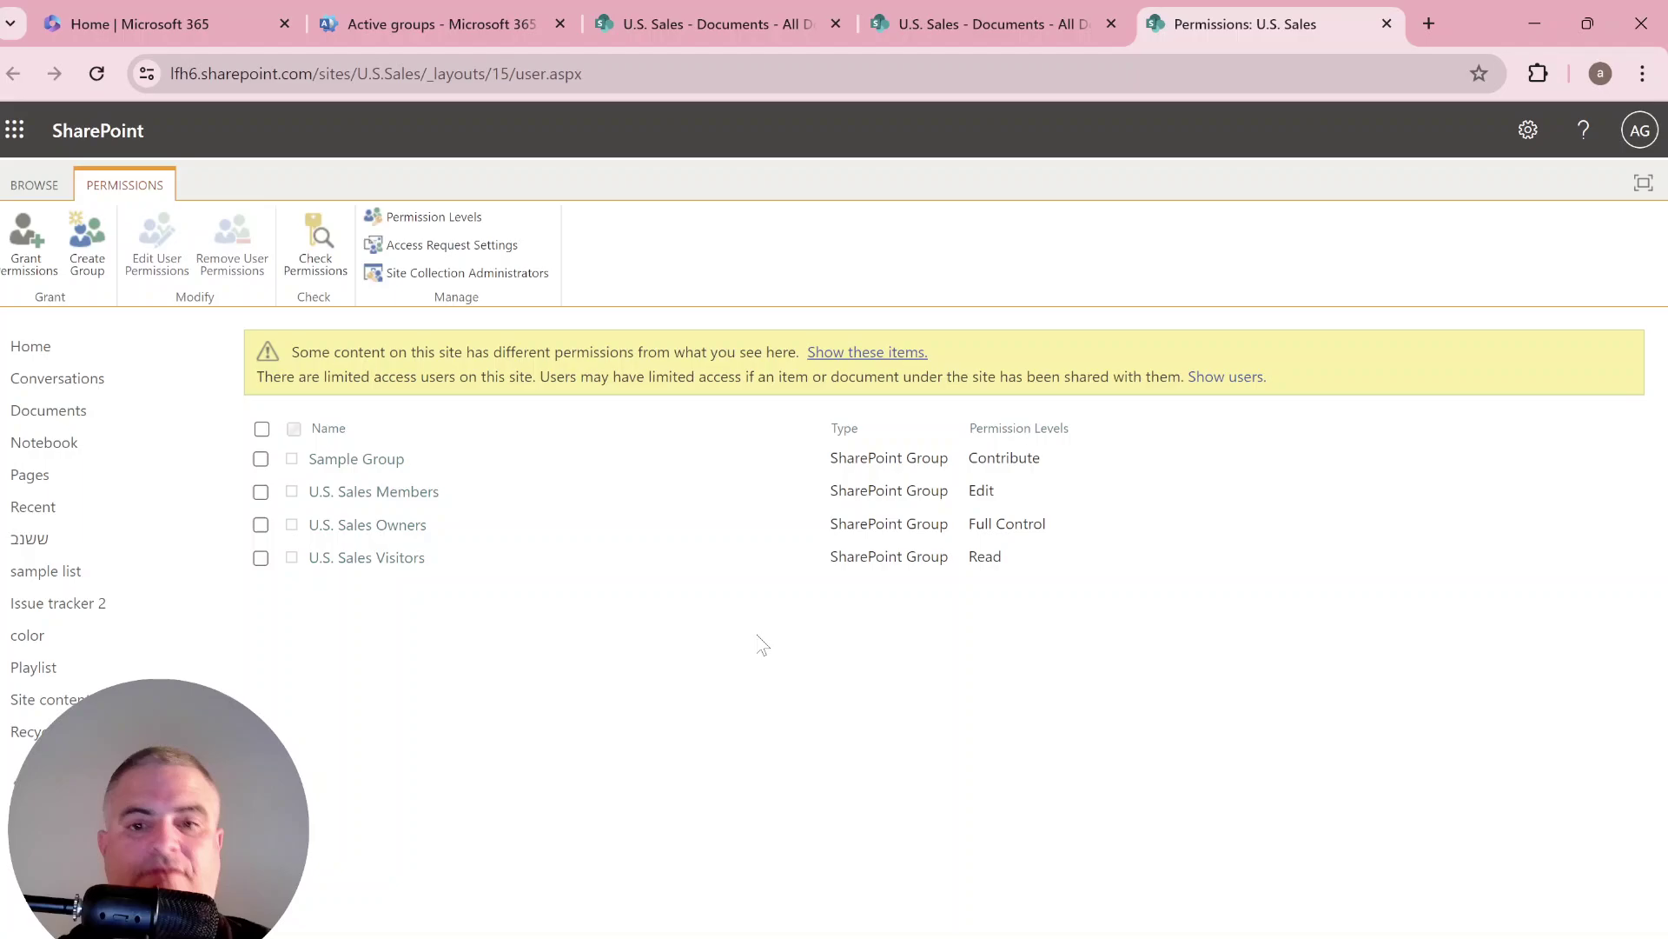
# Step: Share the U.S. Sales site with Sec_SP_HR and Sec_SP_IT, then view the admin center's security groups
pyautogui.click(33, 237)
pyautogui.write('sec')
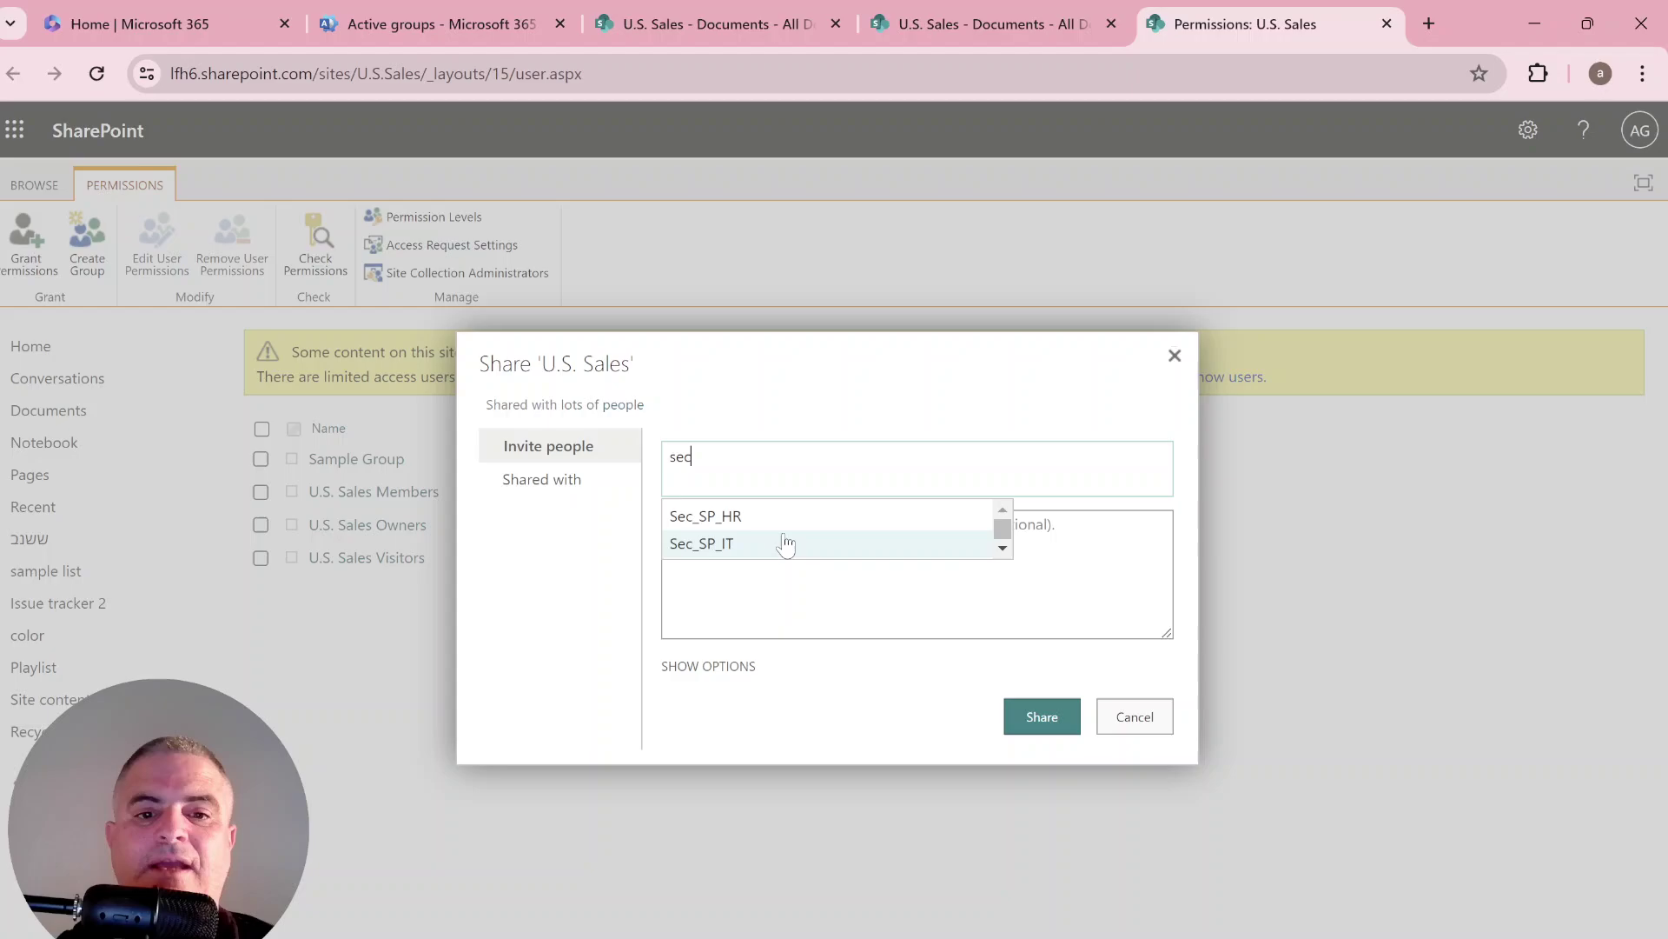
pyautogui.click(705, 516)
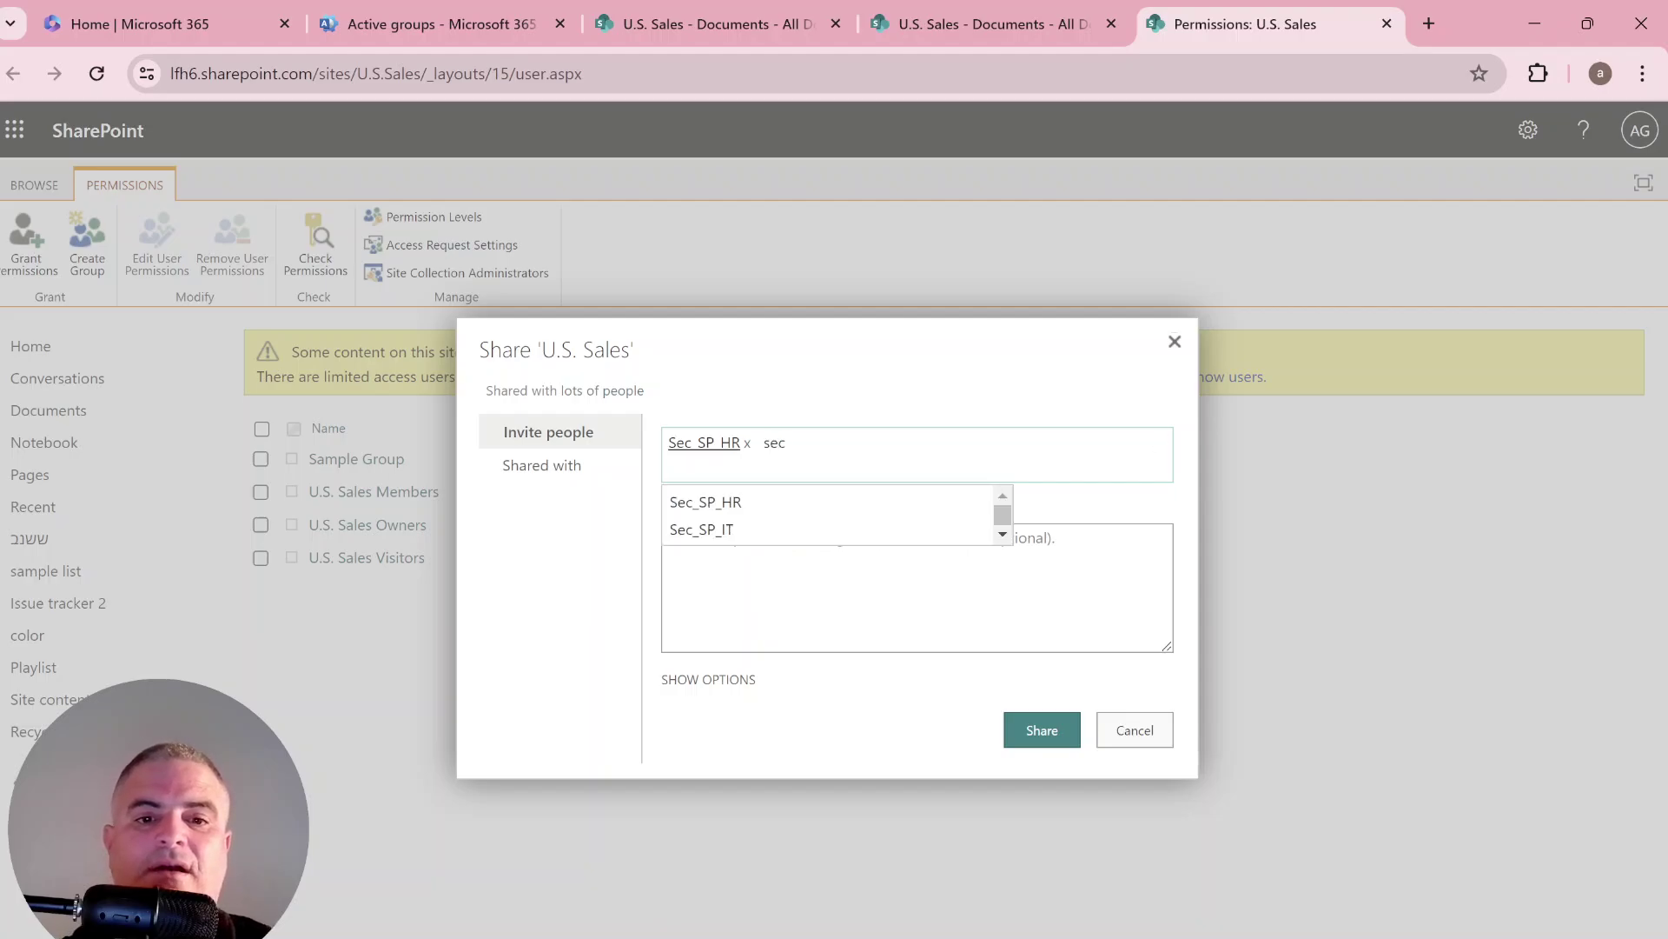
pyautogui.click(764, 527)
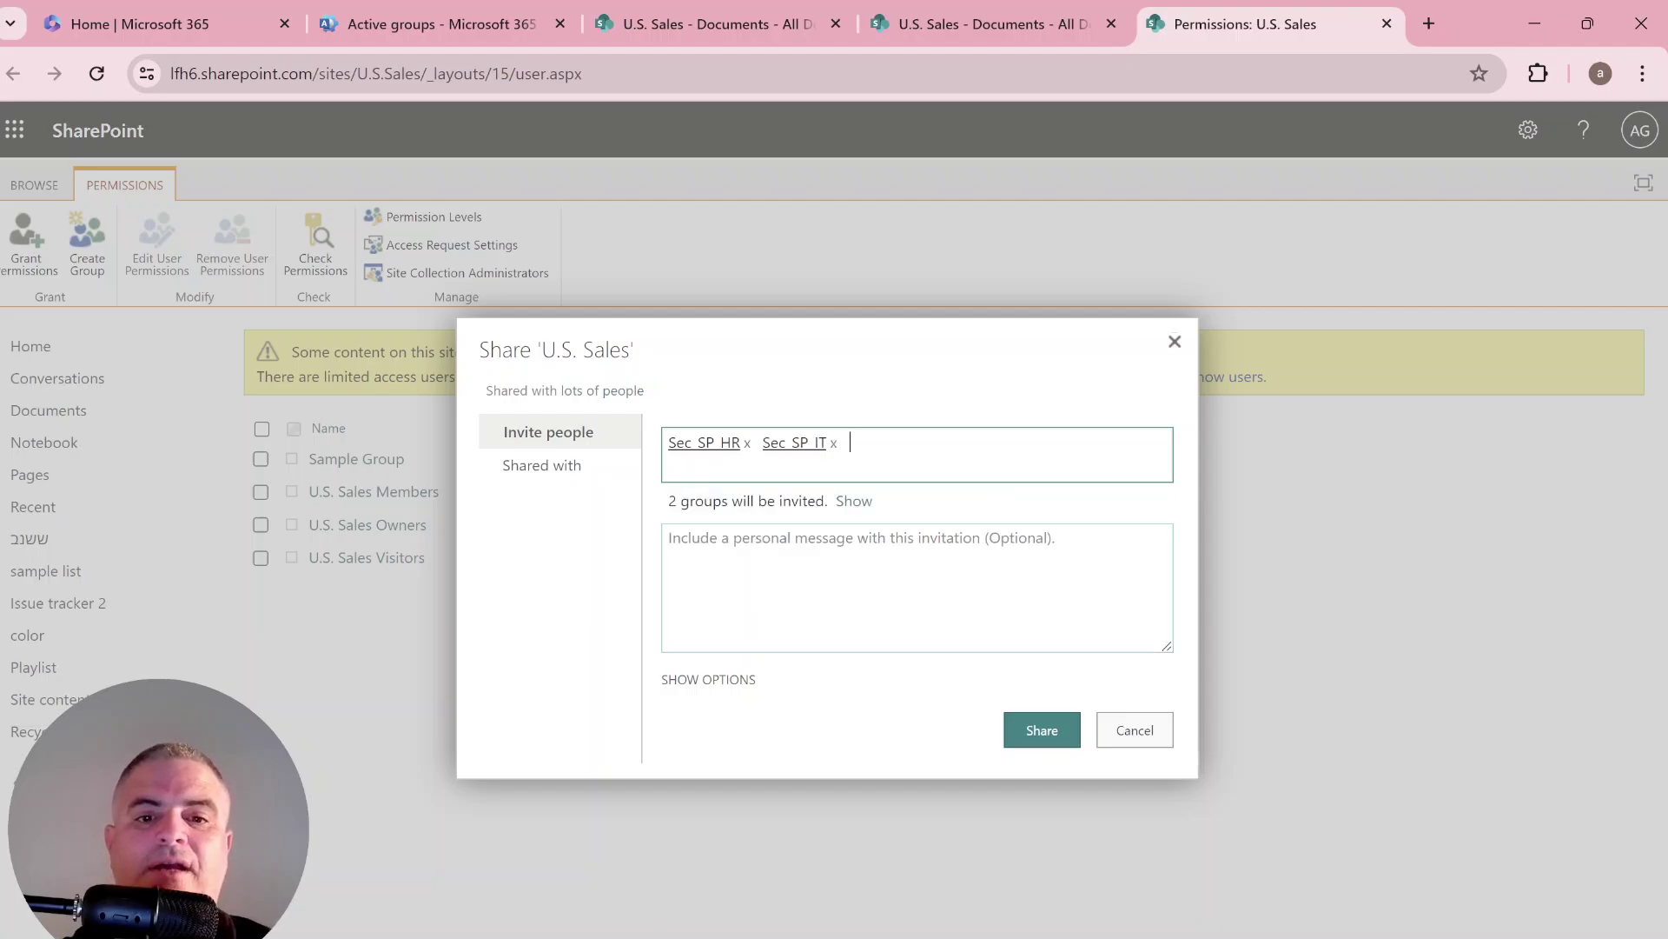
pyautogui.click(1037, 740)
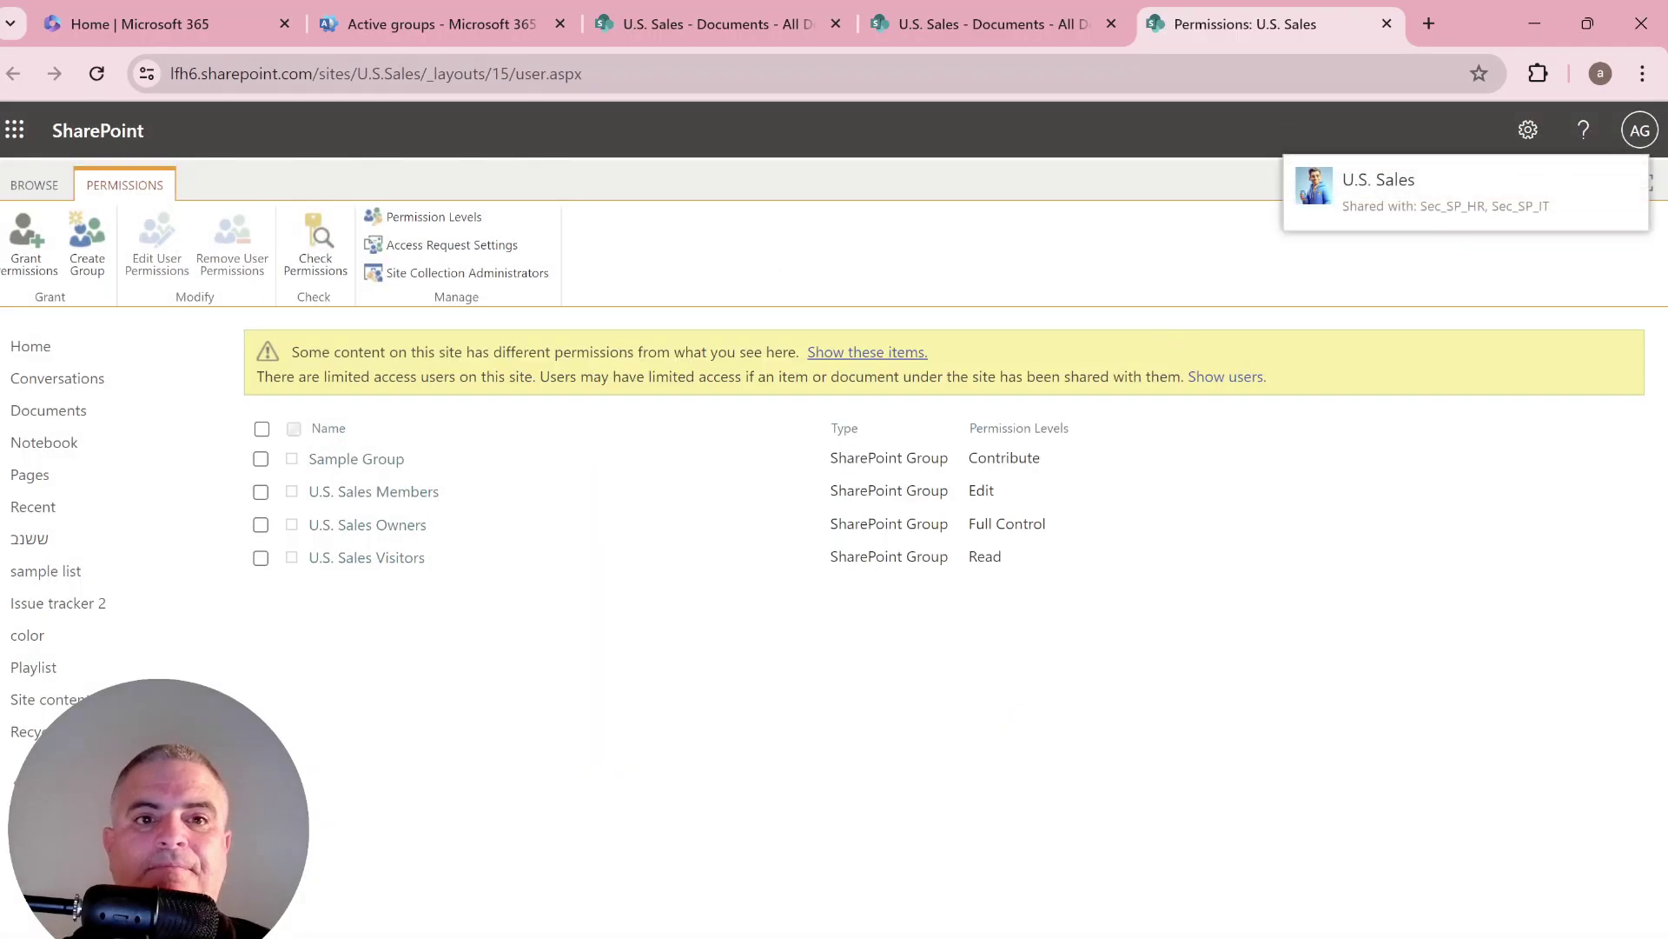
pyautogui.click(436, 26)
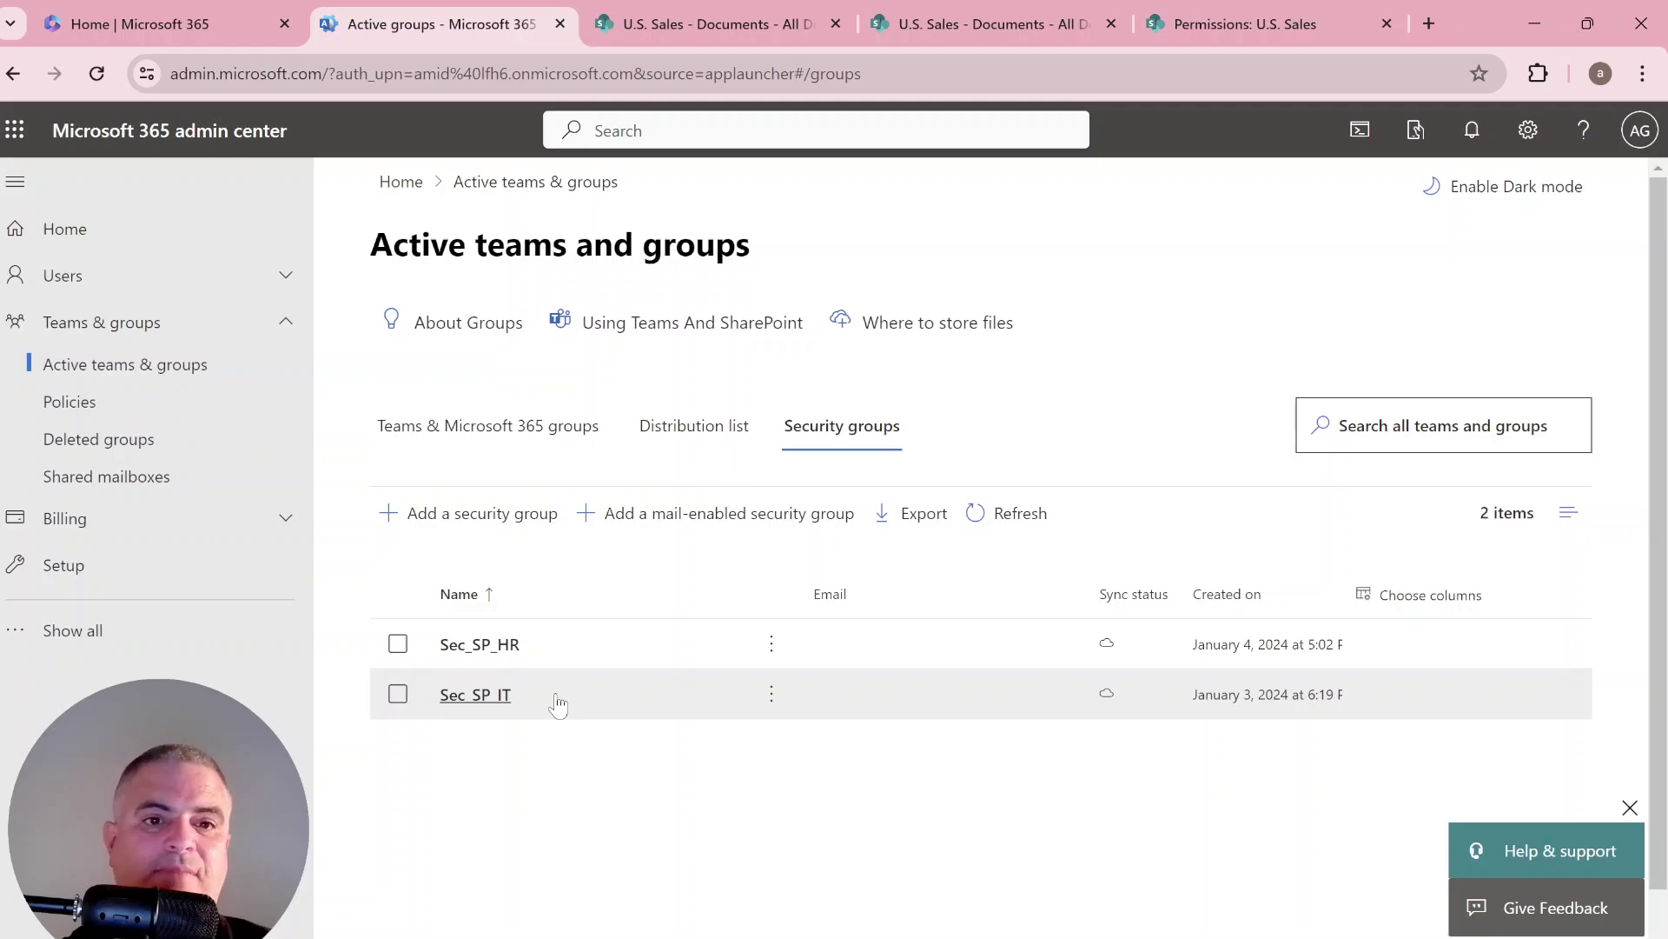
# Step: Return to the Permissions: U.S. Sales tab after reviewing the Sec_SP_HR and Sec_SP_IT groups
pyautogui.click(1248, 23)
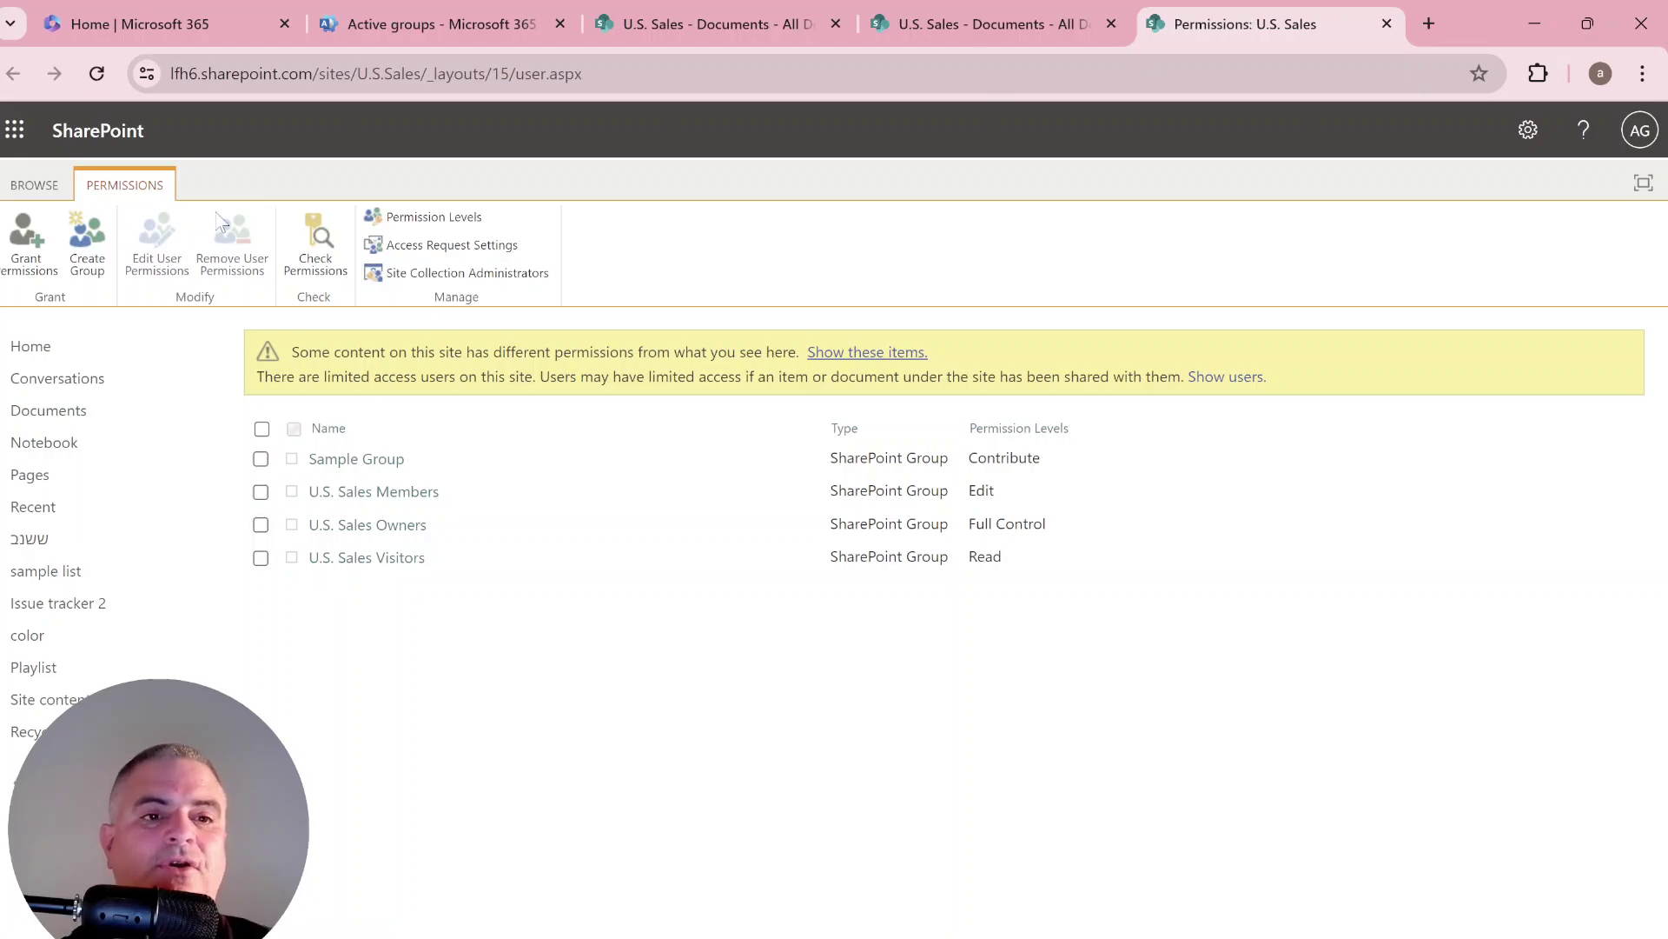
# Step: Show Abc folder's Manage Access groups, listing seven including Sec_SP_HR and Sec_SP_IT with Can edit
pyautogui.click(102, 74)
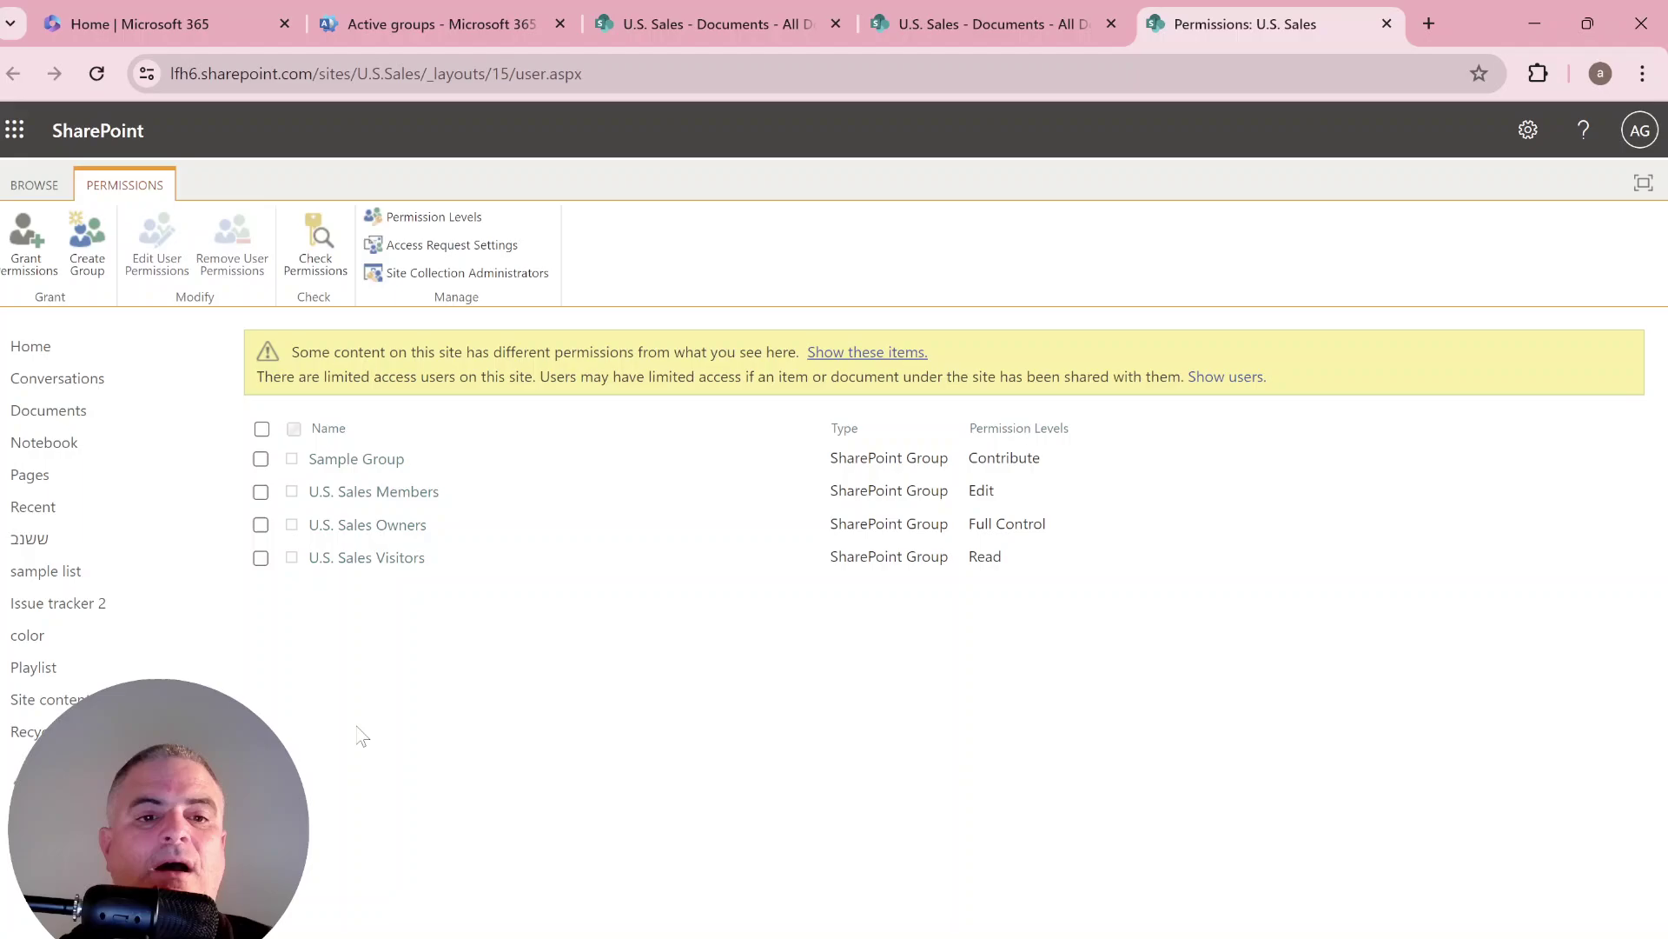
pyautogui.click(1013, 32)
pyautogui.click(1642, 140)
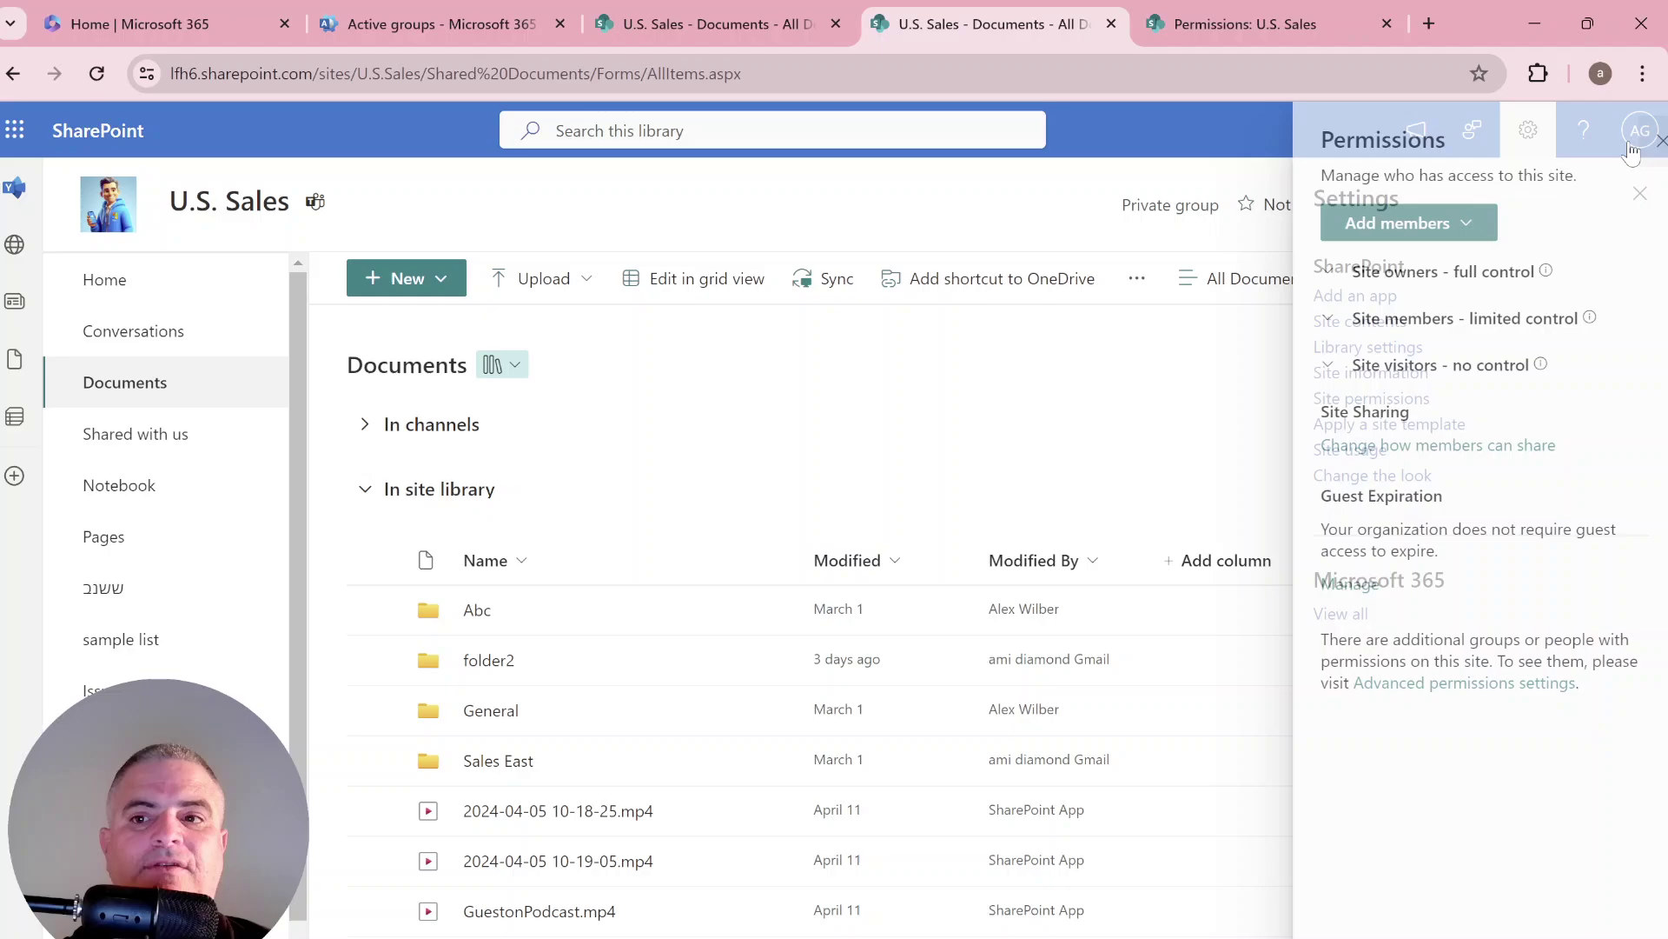
pyautogui.click(1640, 193)
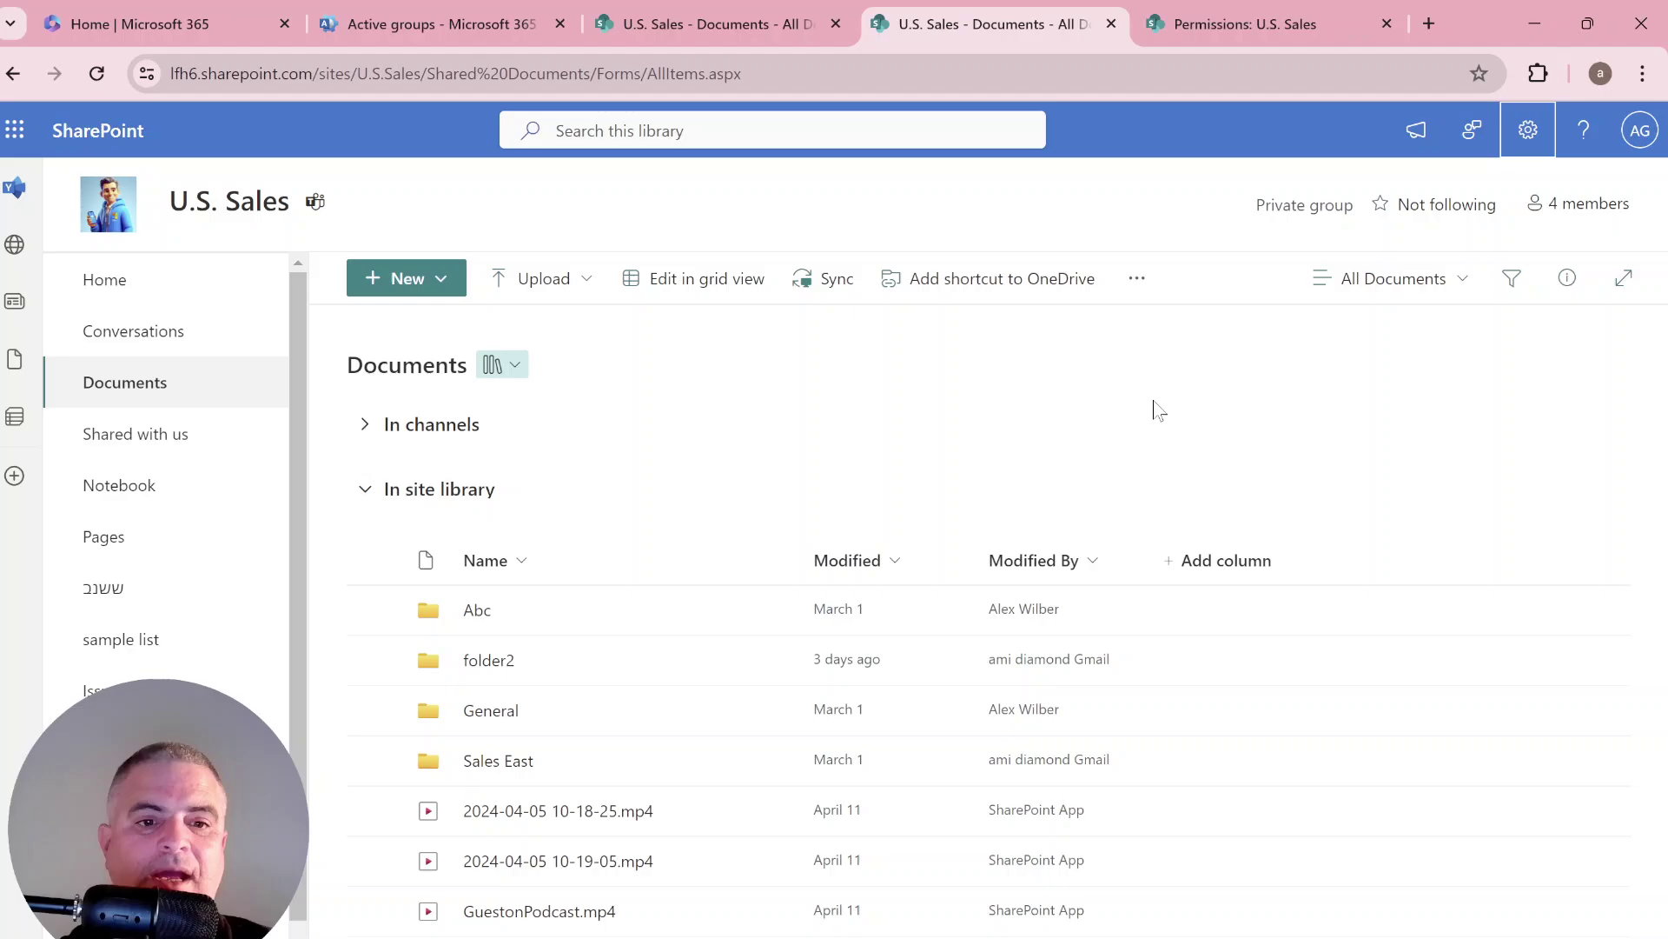
pyautogui.click(770, 611)
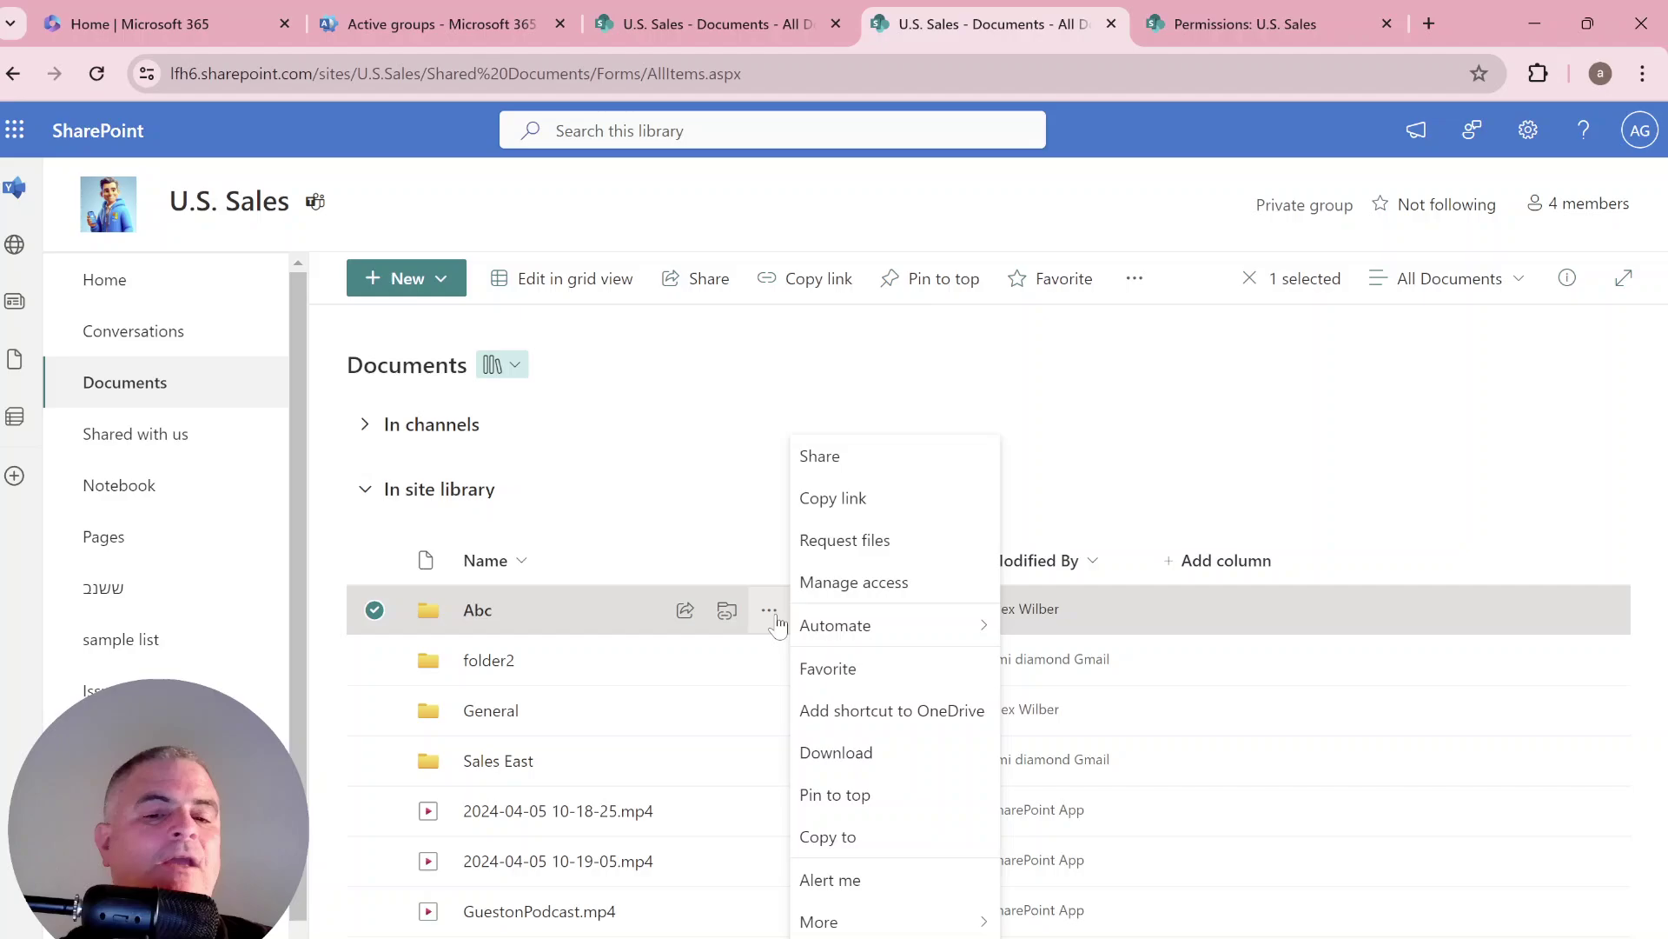
pyautogui.click(832, 584)
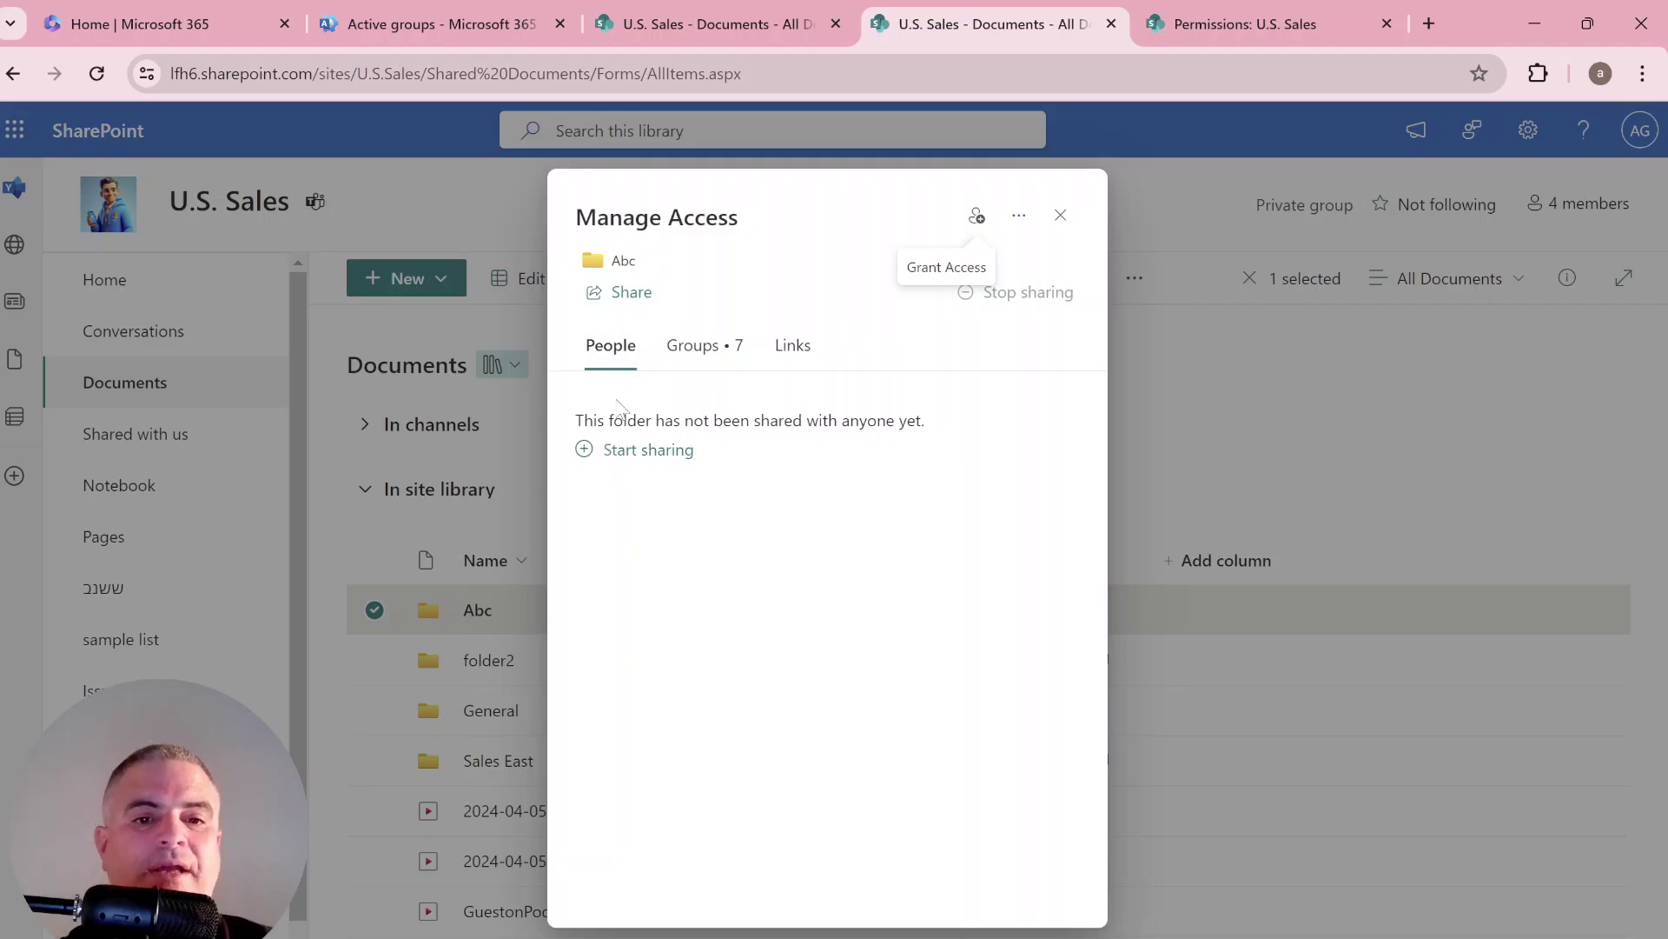
pyautogui.click(704, 355)
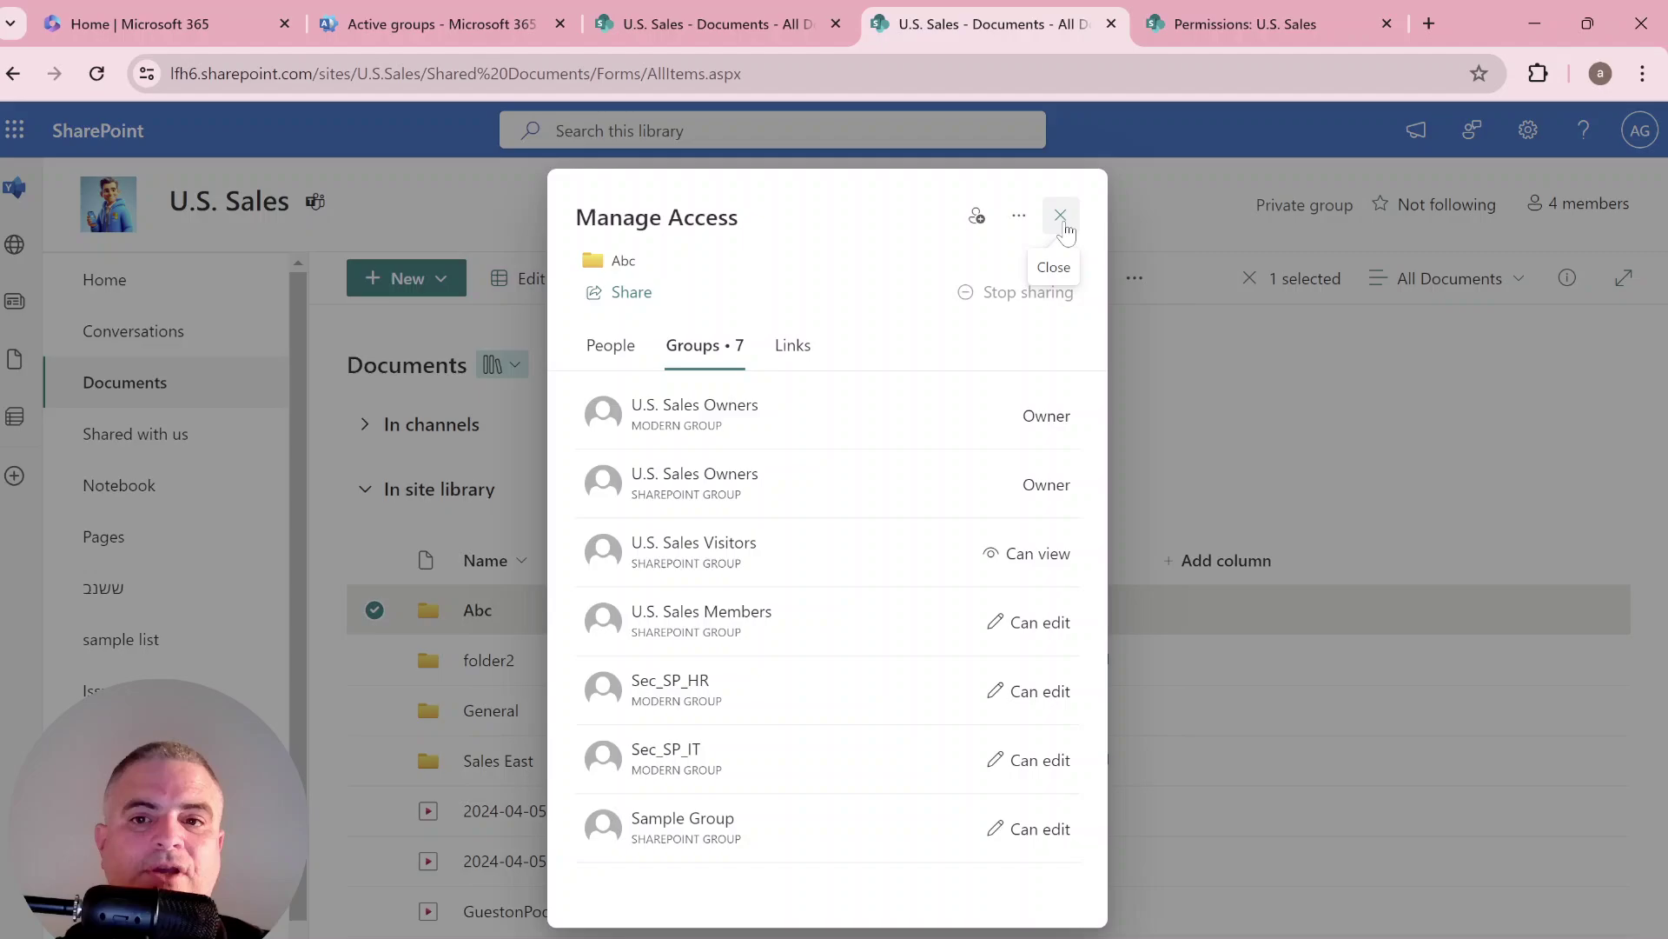
# Step: Close the Abc folder's Manage Access panel to return to the Documents library
pyautogui.click(1061, 216)
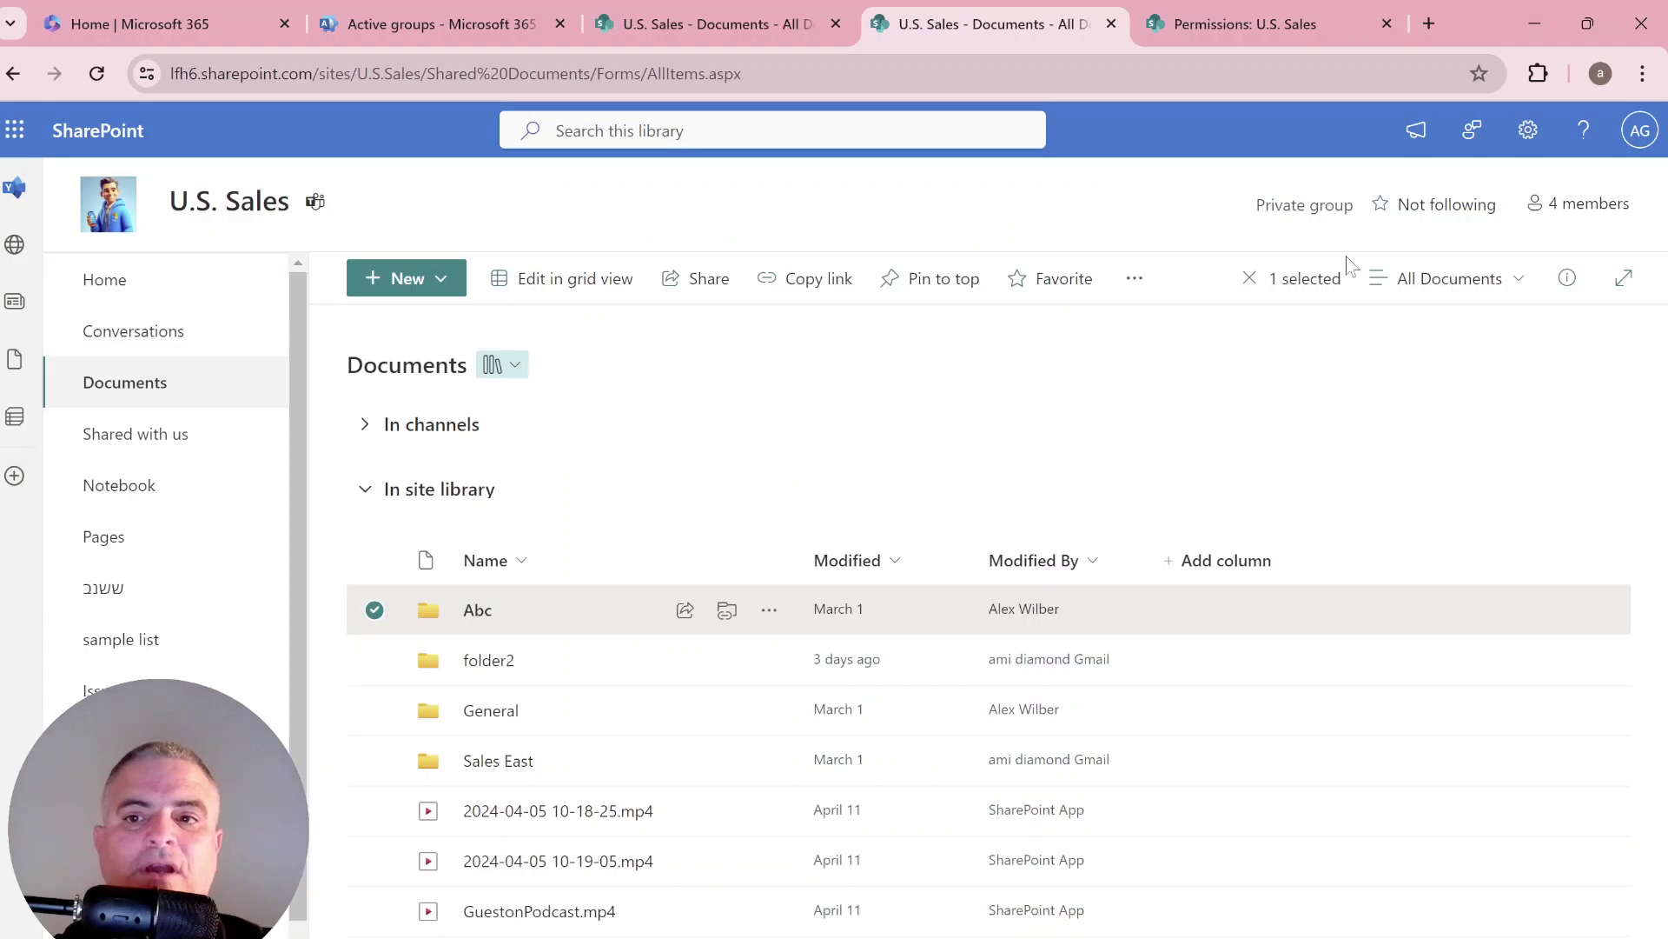
# Step: Open the U.S. Sales advanced permissions settings through Settings and Site permissions
pyautogui.click(1529, 130)
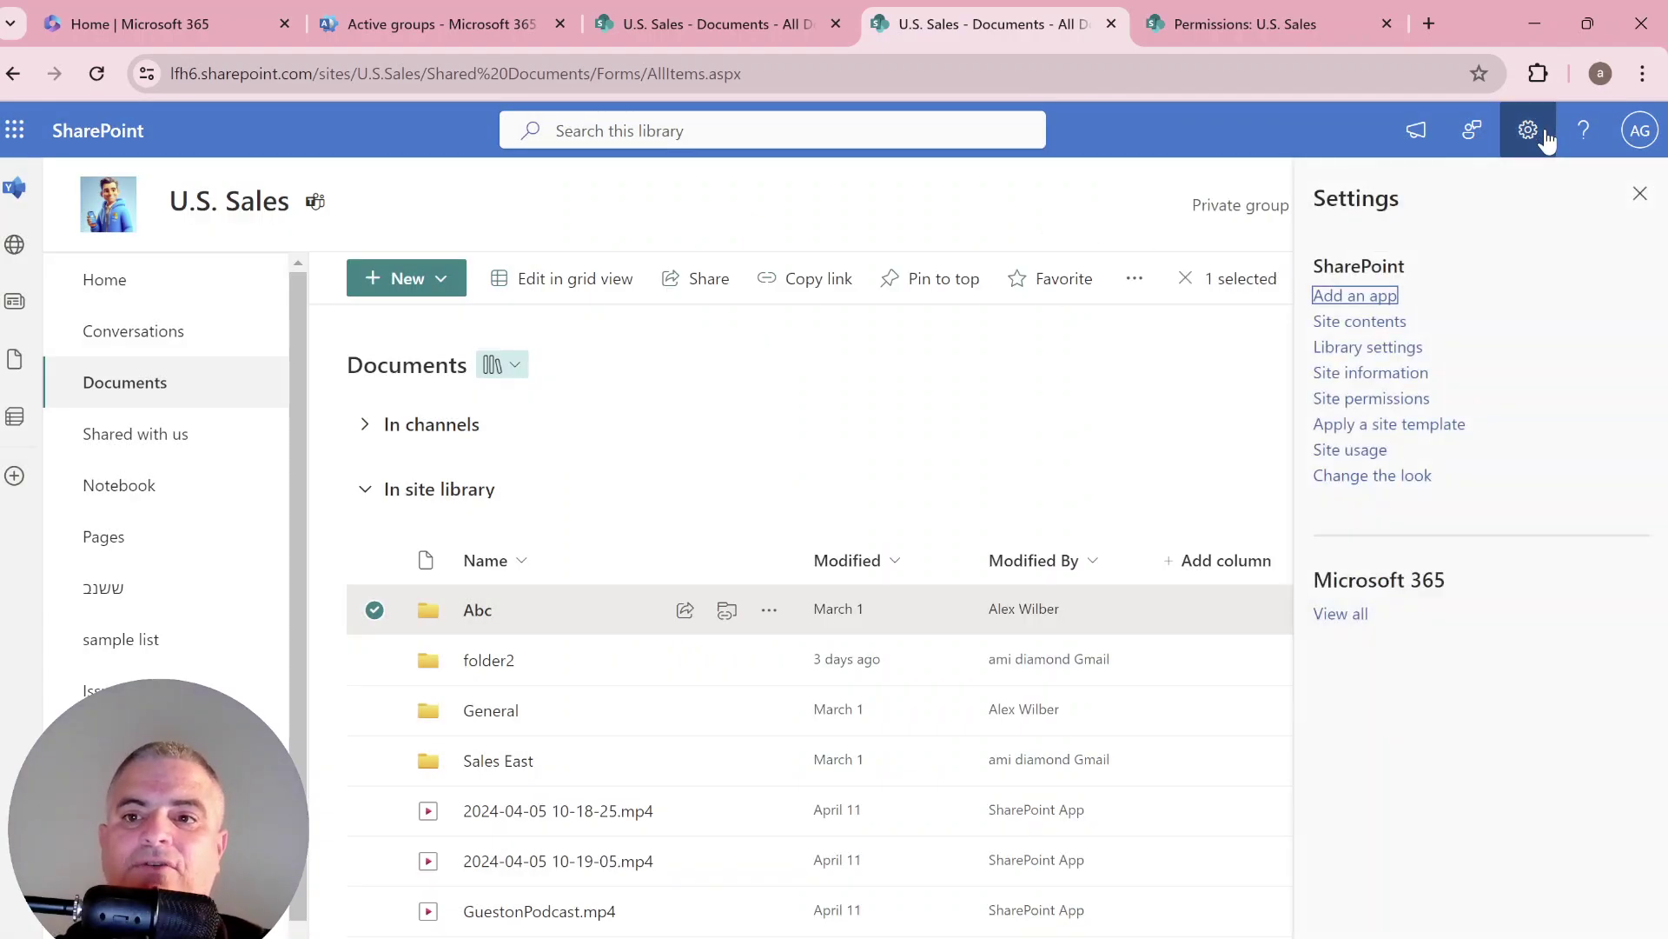
pyautogui.click(1393, 402)
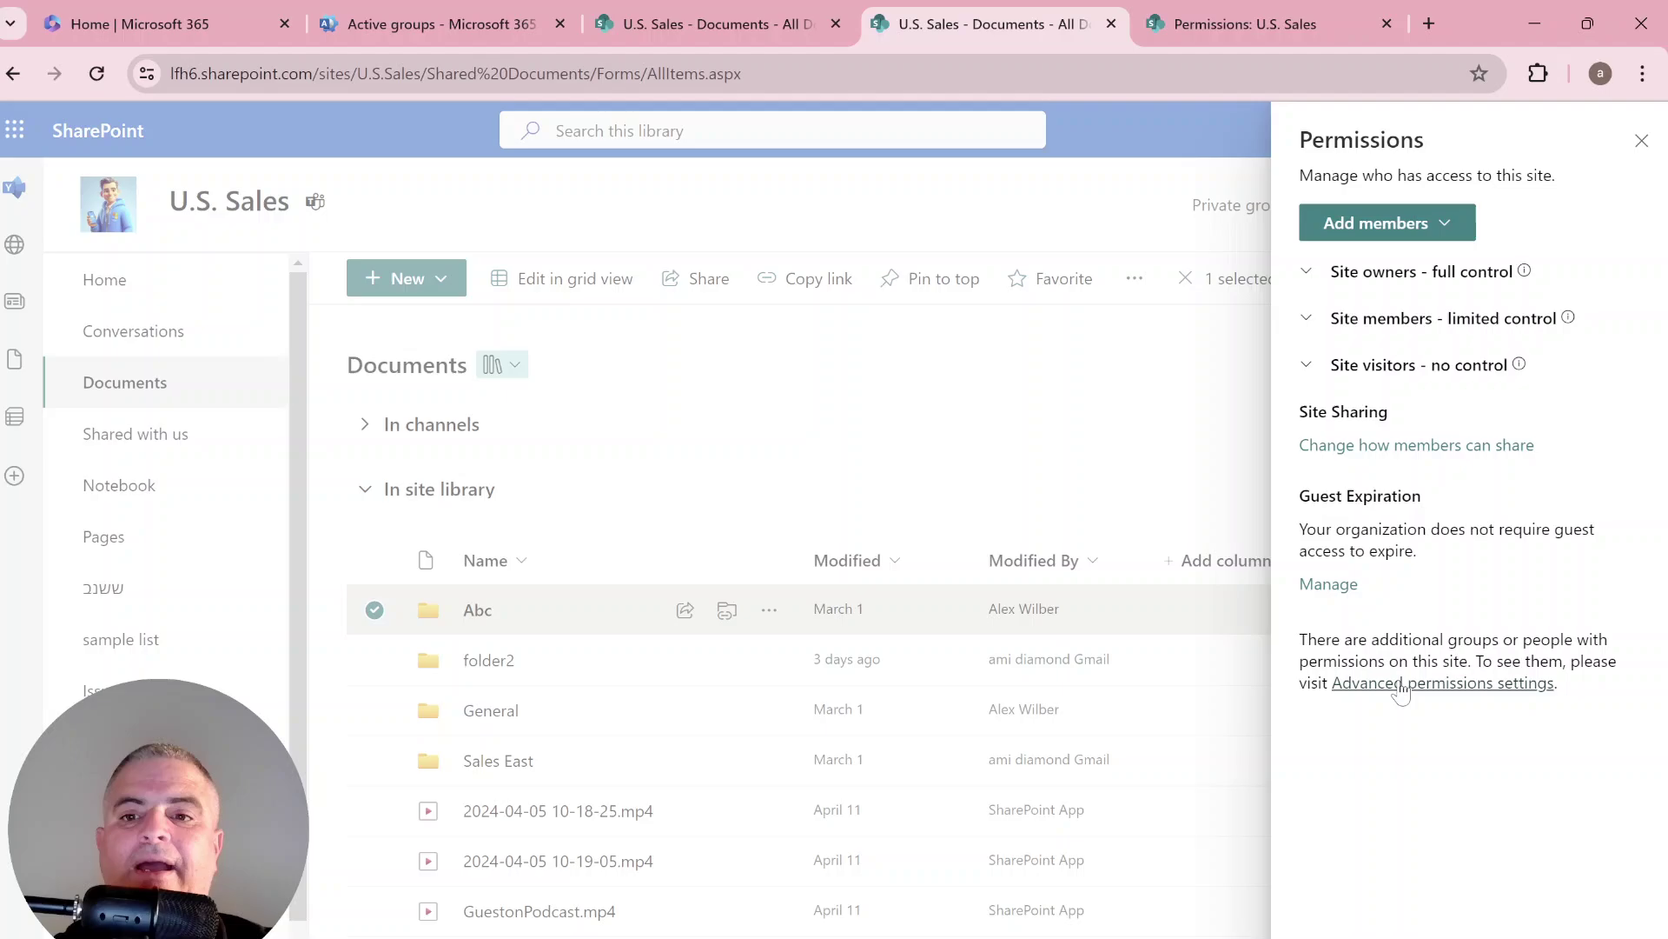
pyautogui.click(1439, 685)
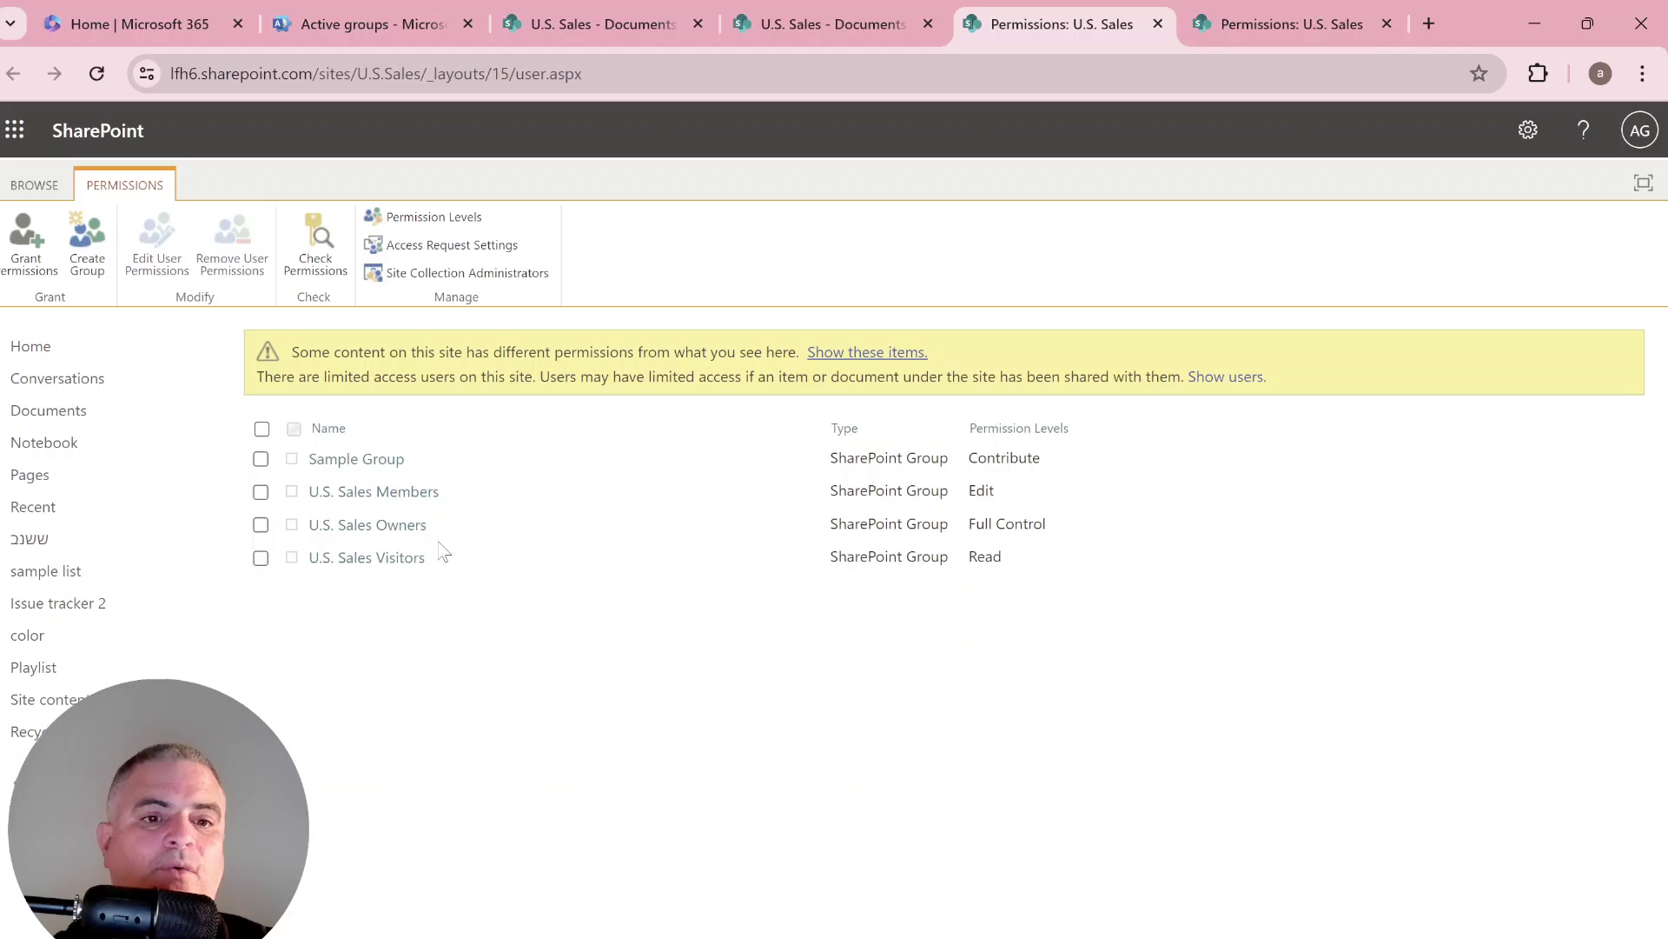
# Step: Review U.S. Sales Owners members and the Site Collection Administrators, closing it unchanged
pyautogui.click(407, 527)
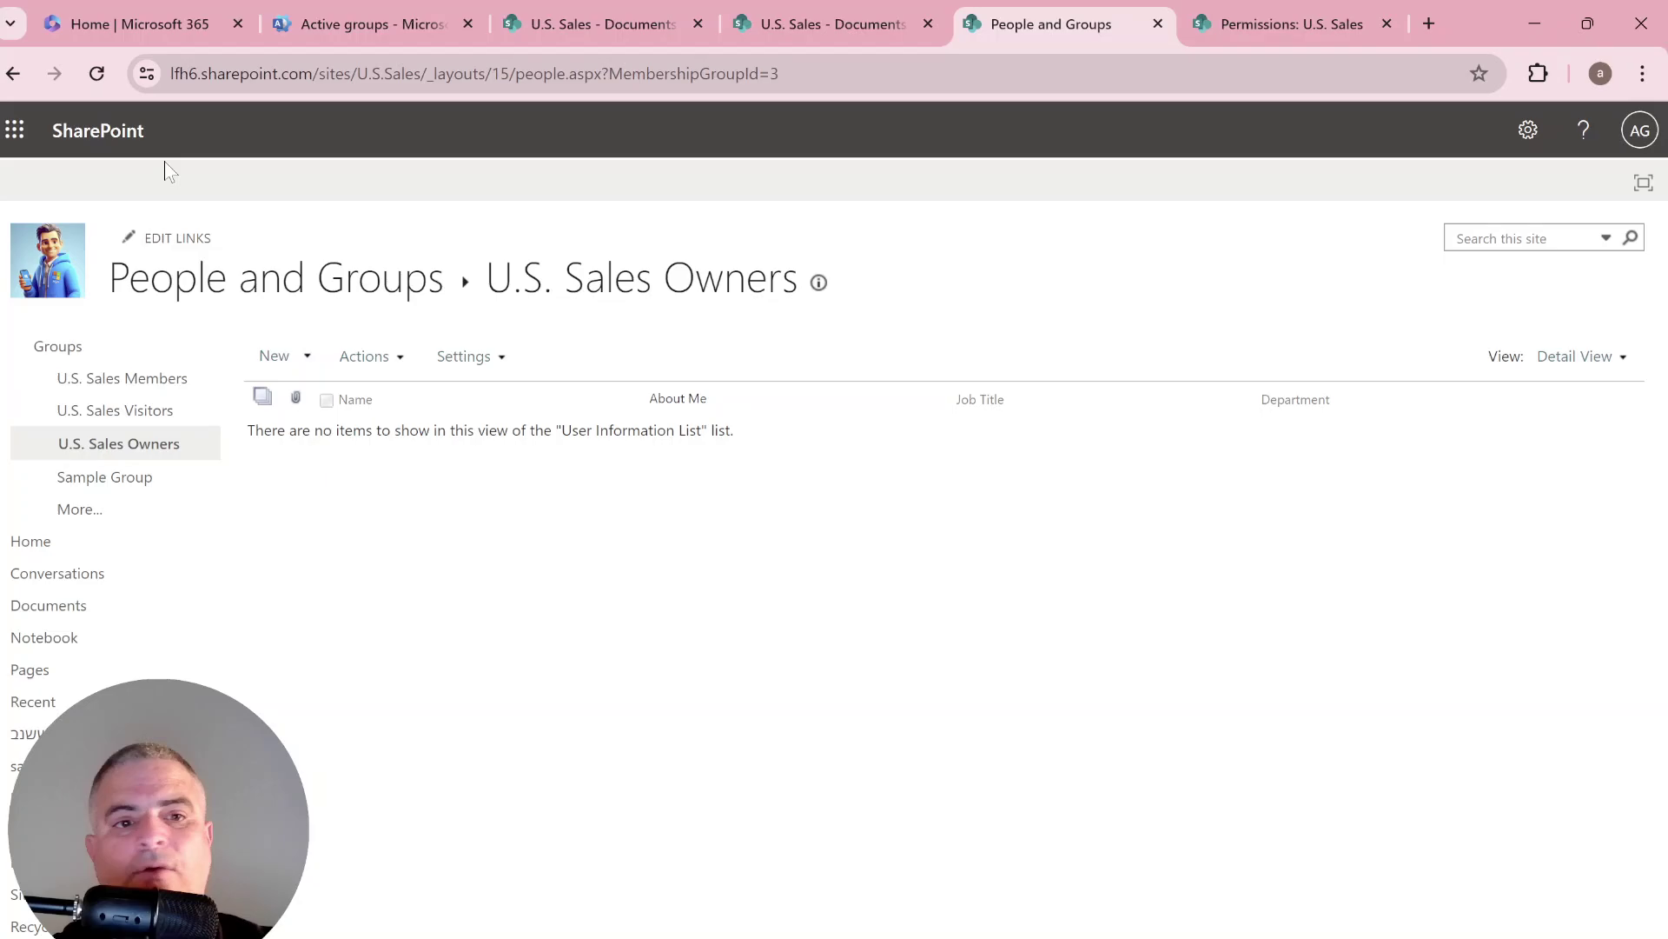
pyautogui.click(13, 73)
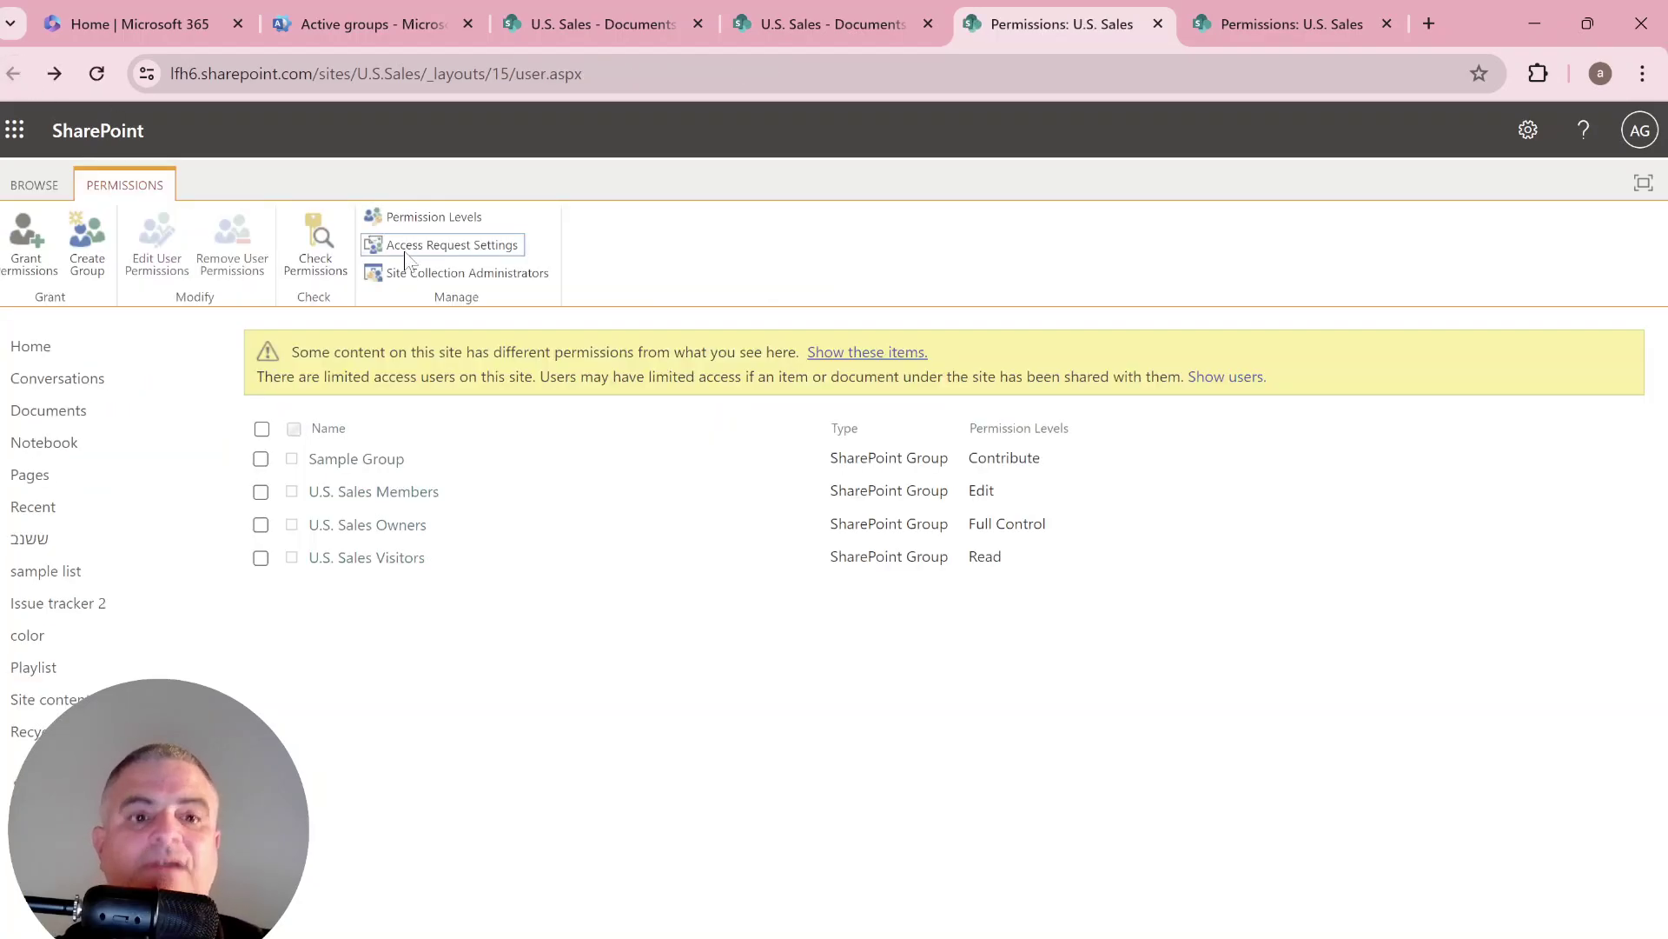
pyautogui.click(460, 275)
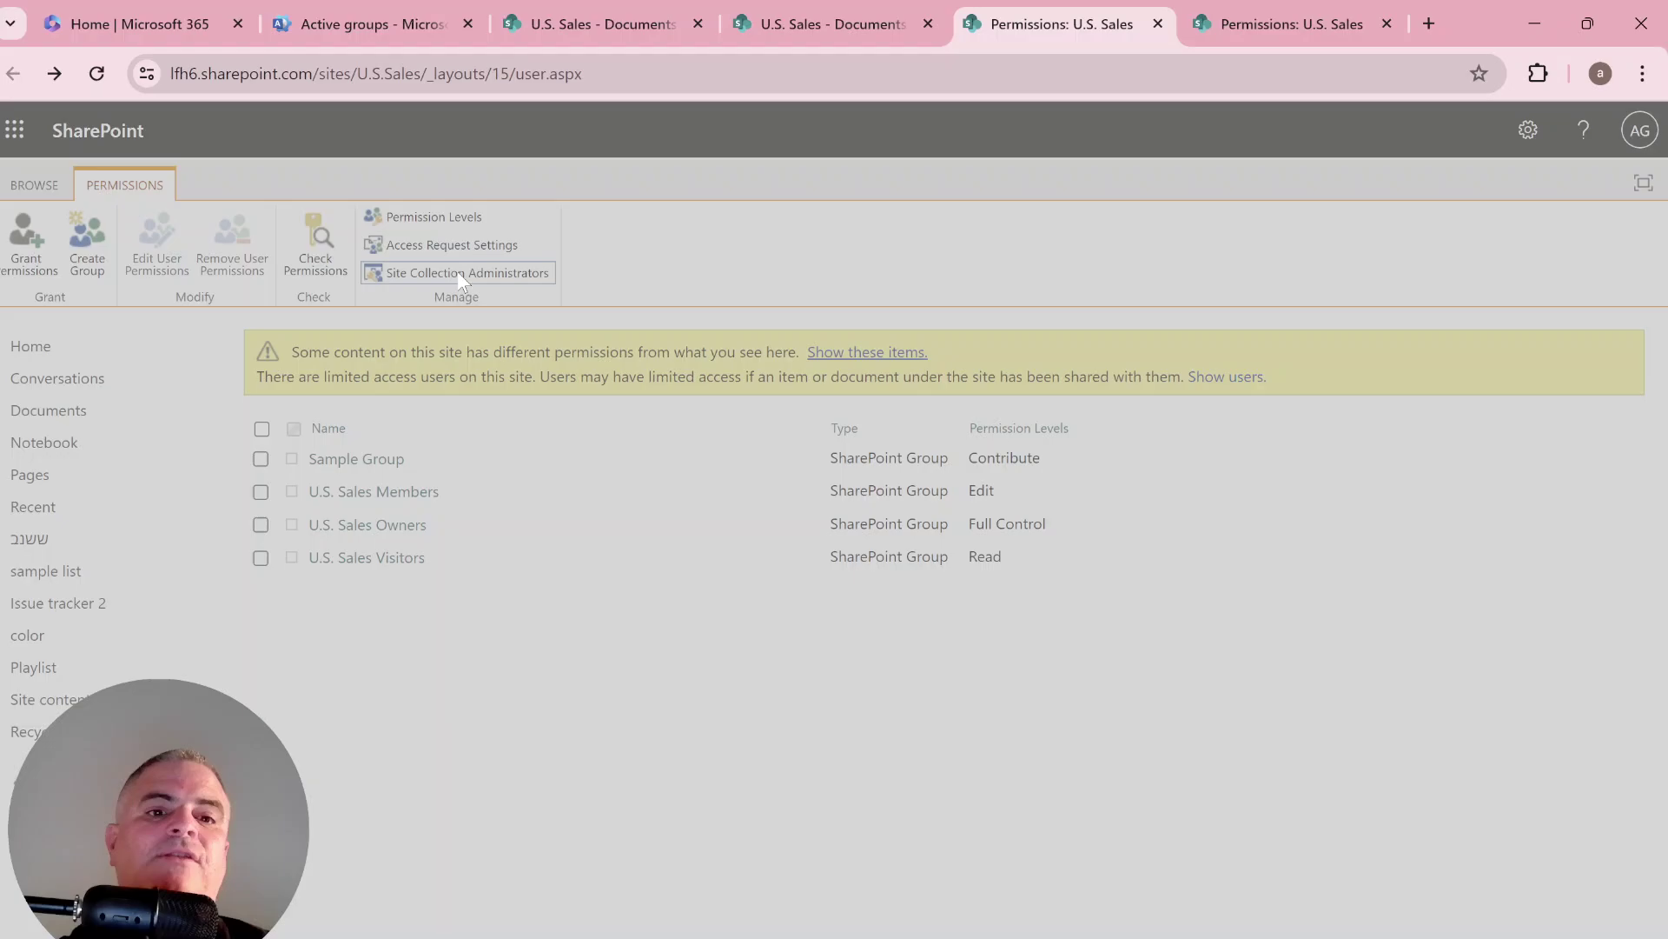
pyautogui.click(461, 275)
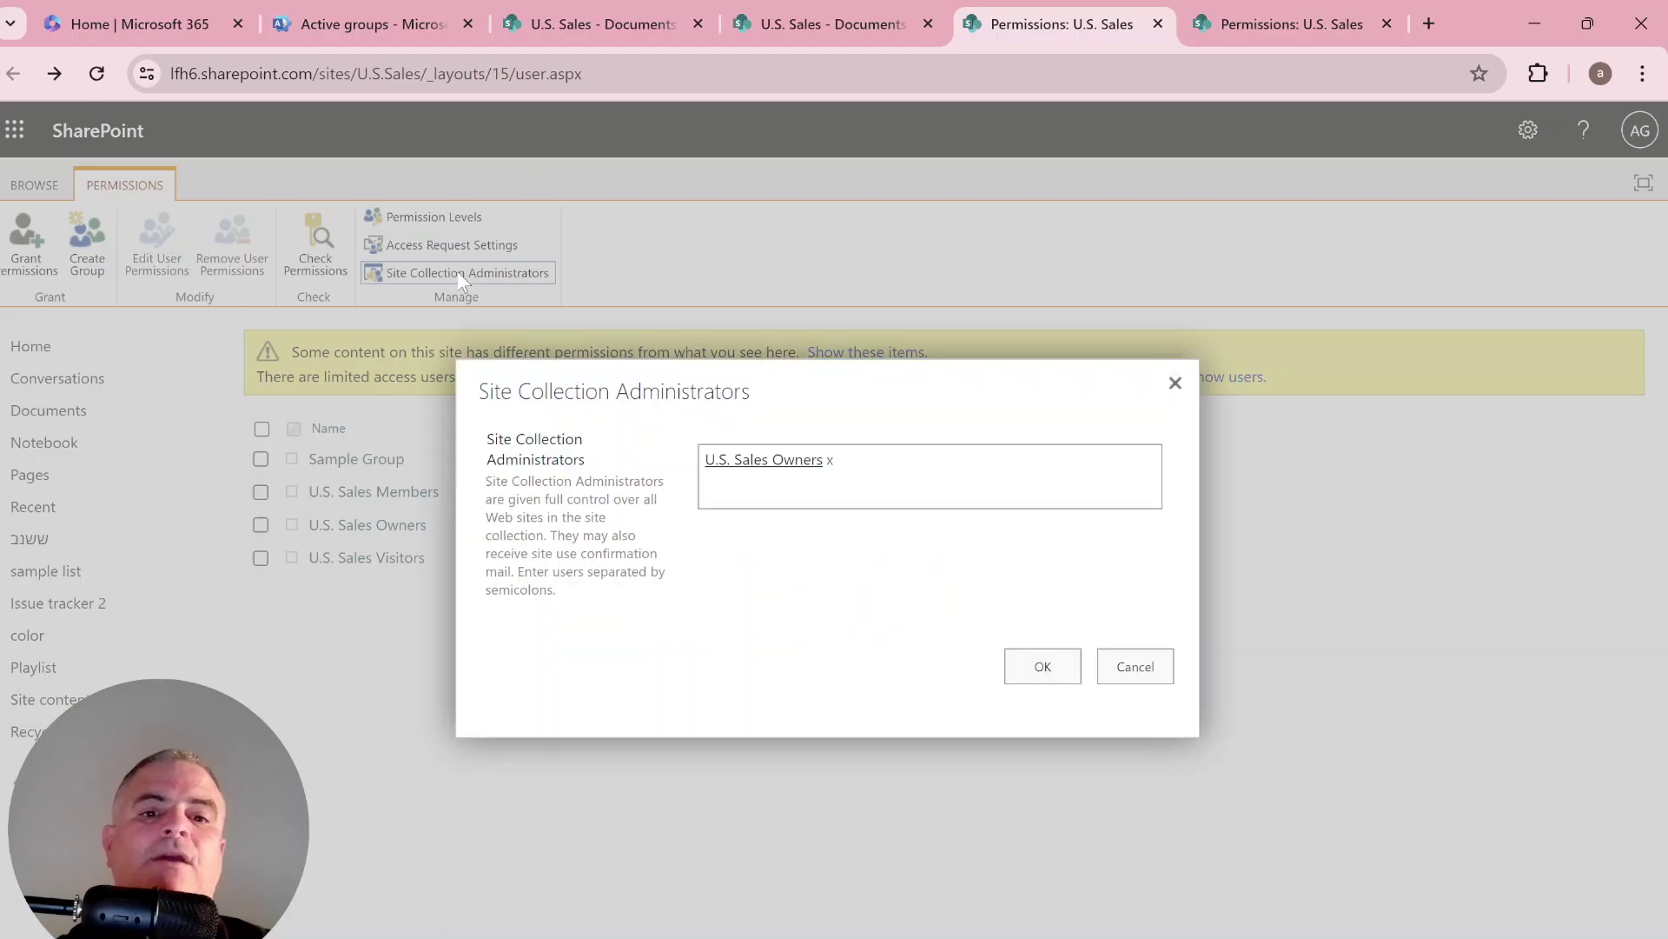
pyautogui.click(1175, 385)
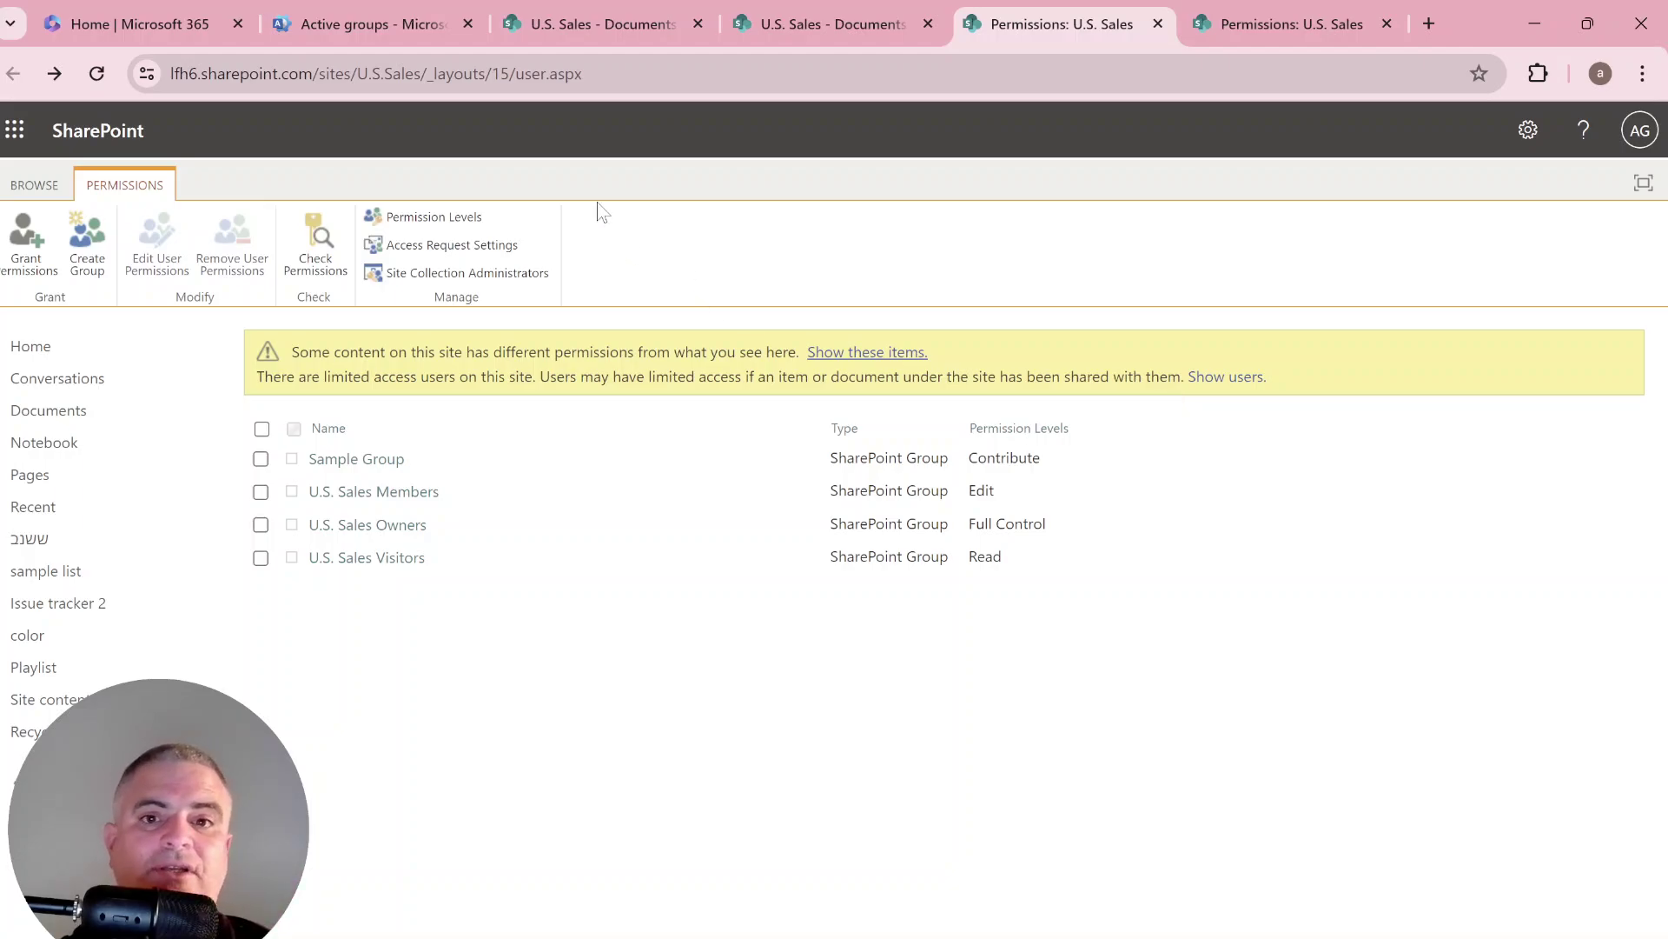
# Step: Recheck the groups with access to the Abc folder, then show the site Permissions summary panel
pyautogui.click(829, 30)
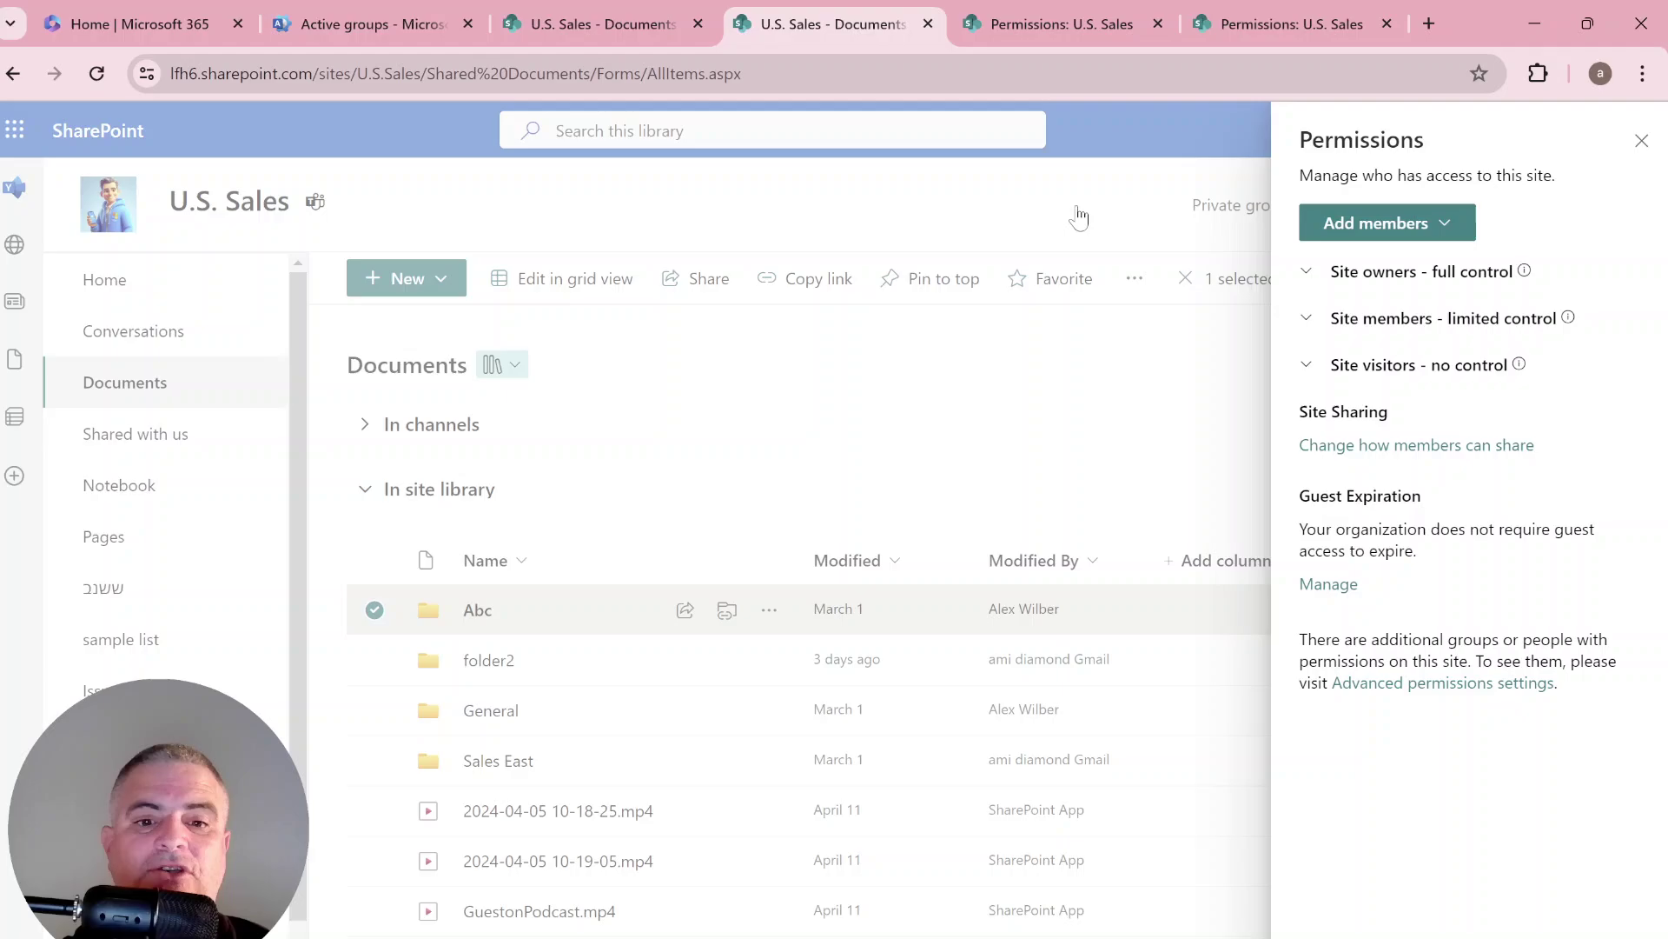
pyautogui.click(1641, 140)
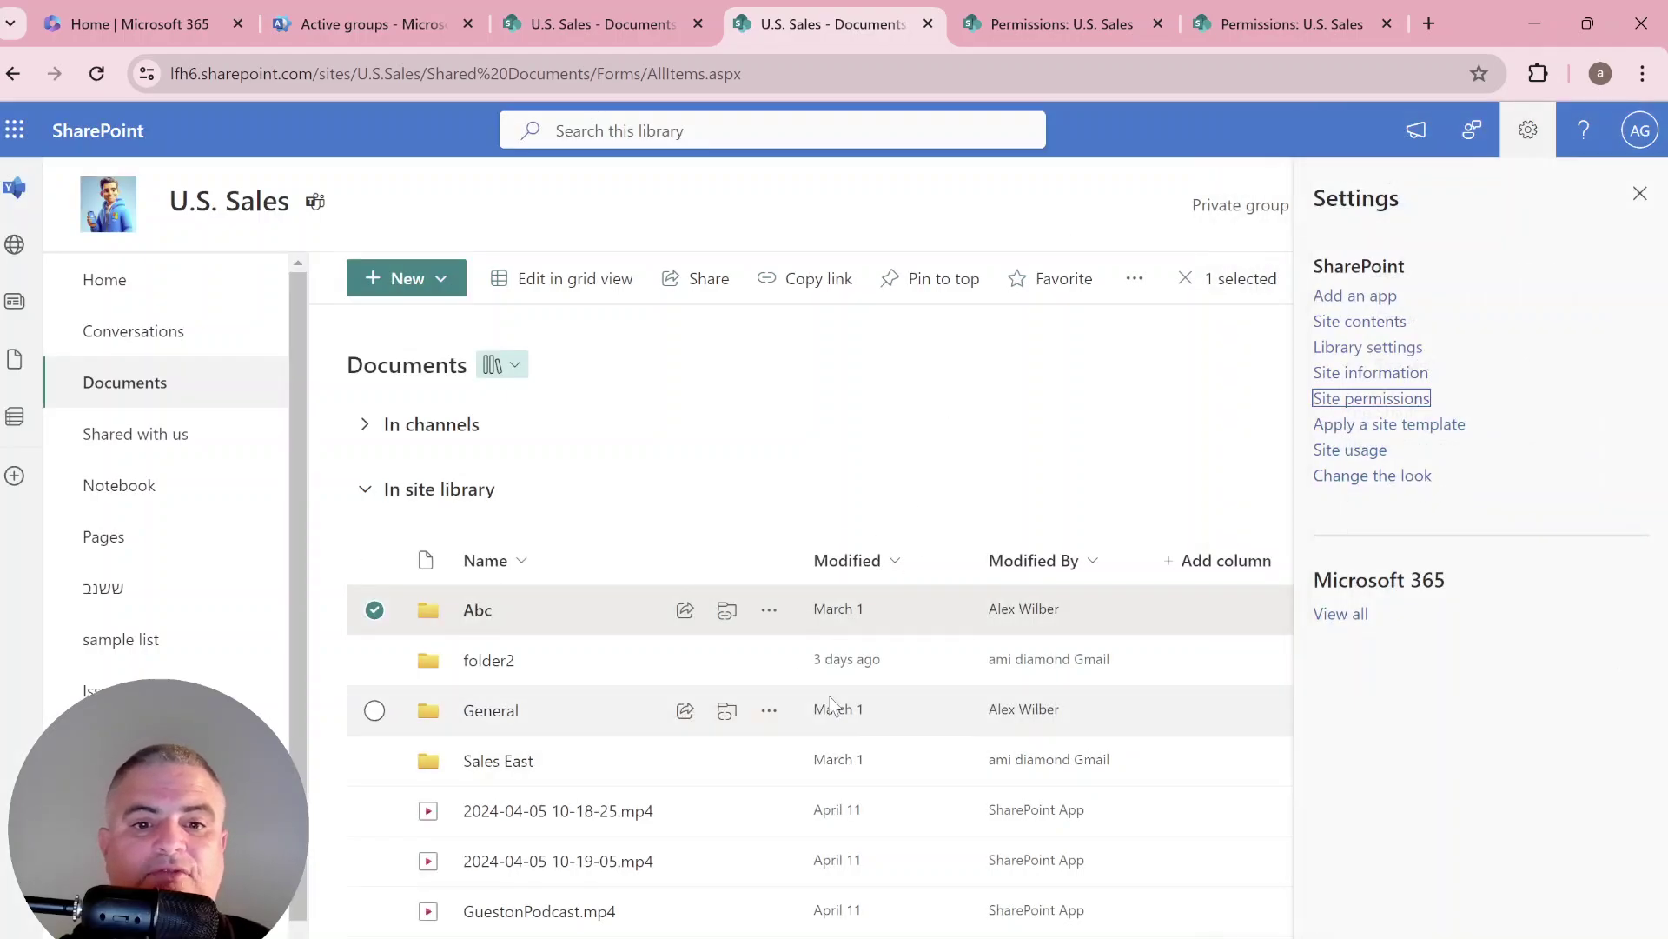
pyautogui.click(770, 611)
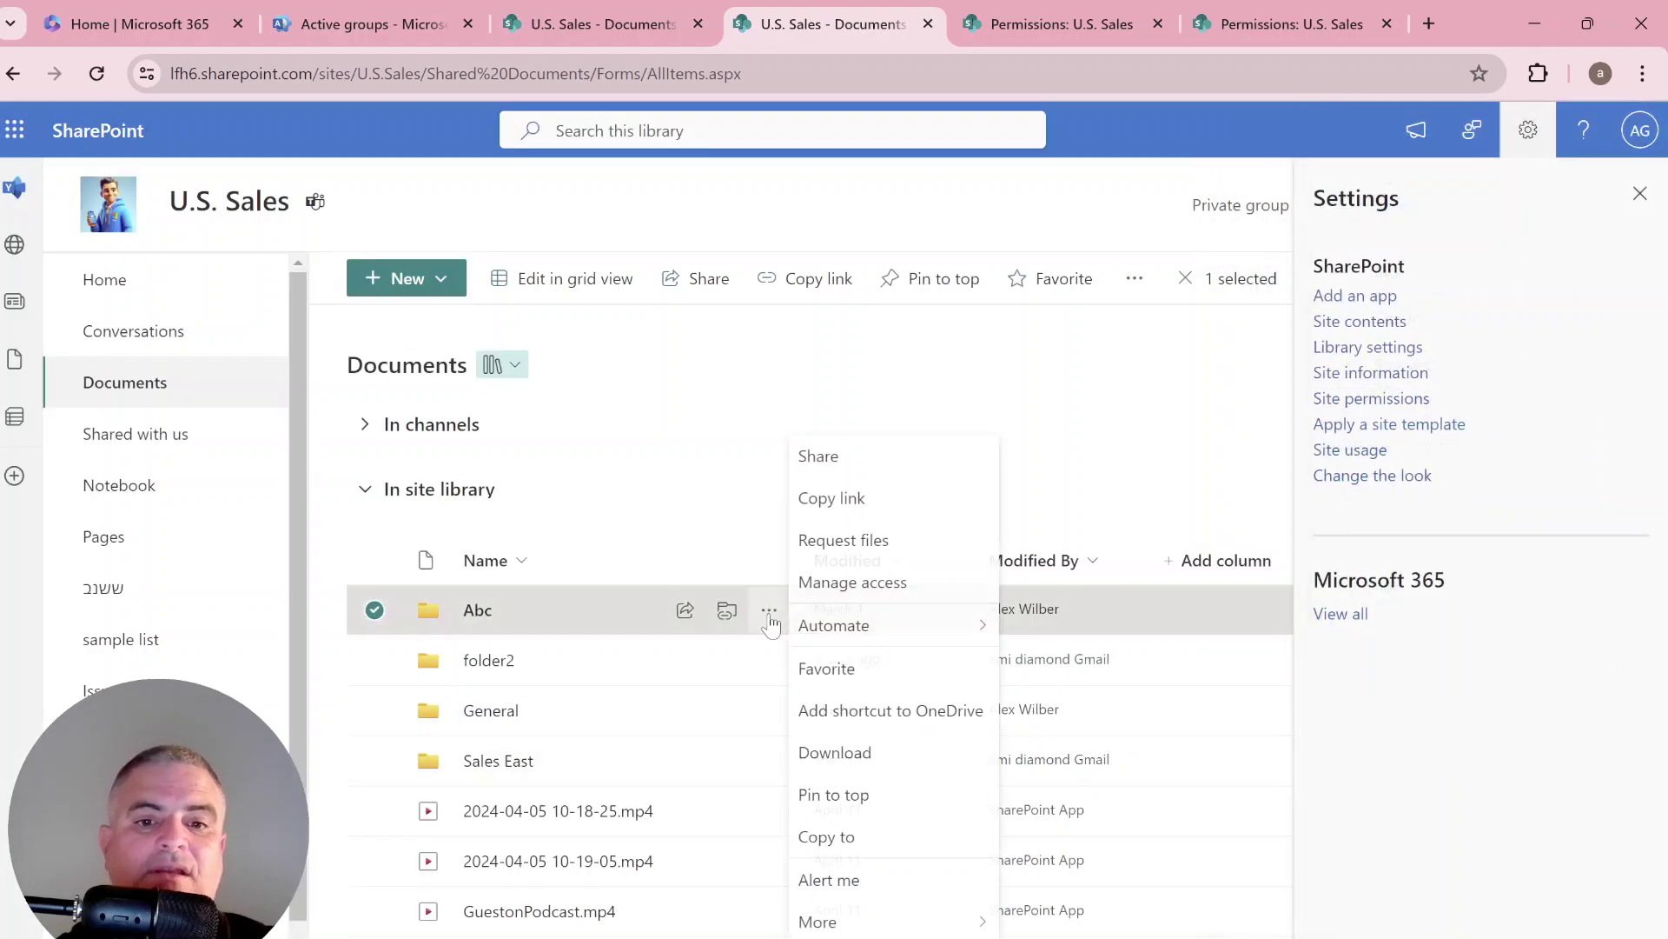
pyautogui.click(854, 584)
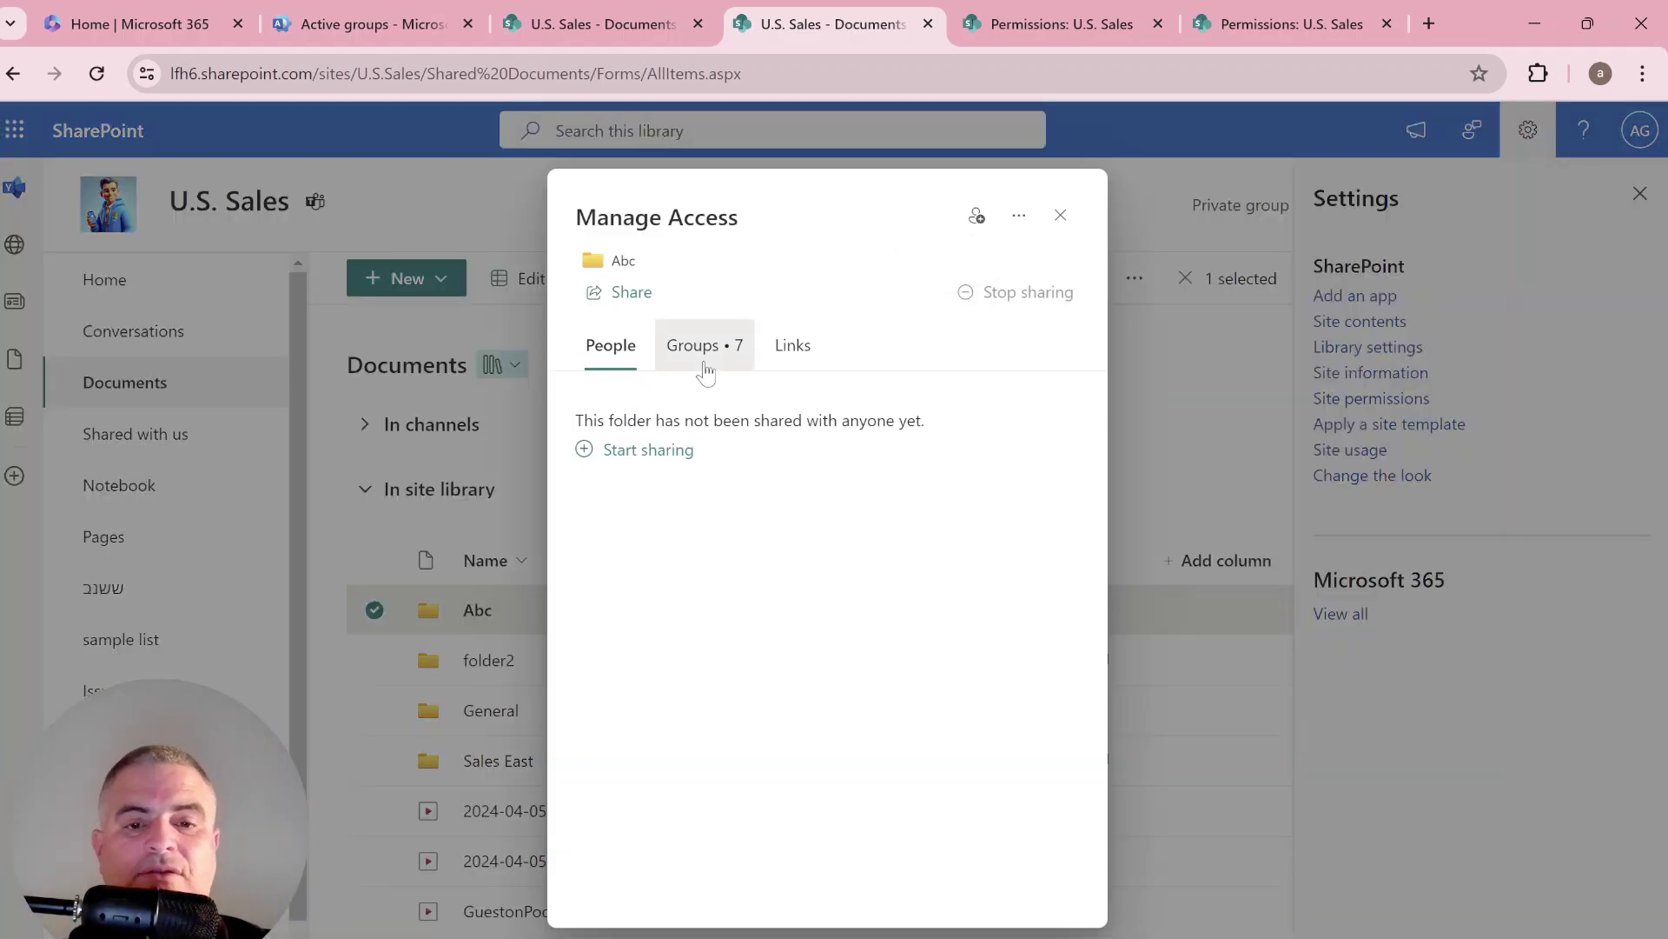
pyautogui.click(731, 365)
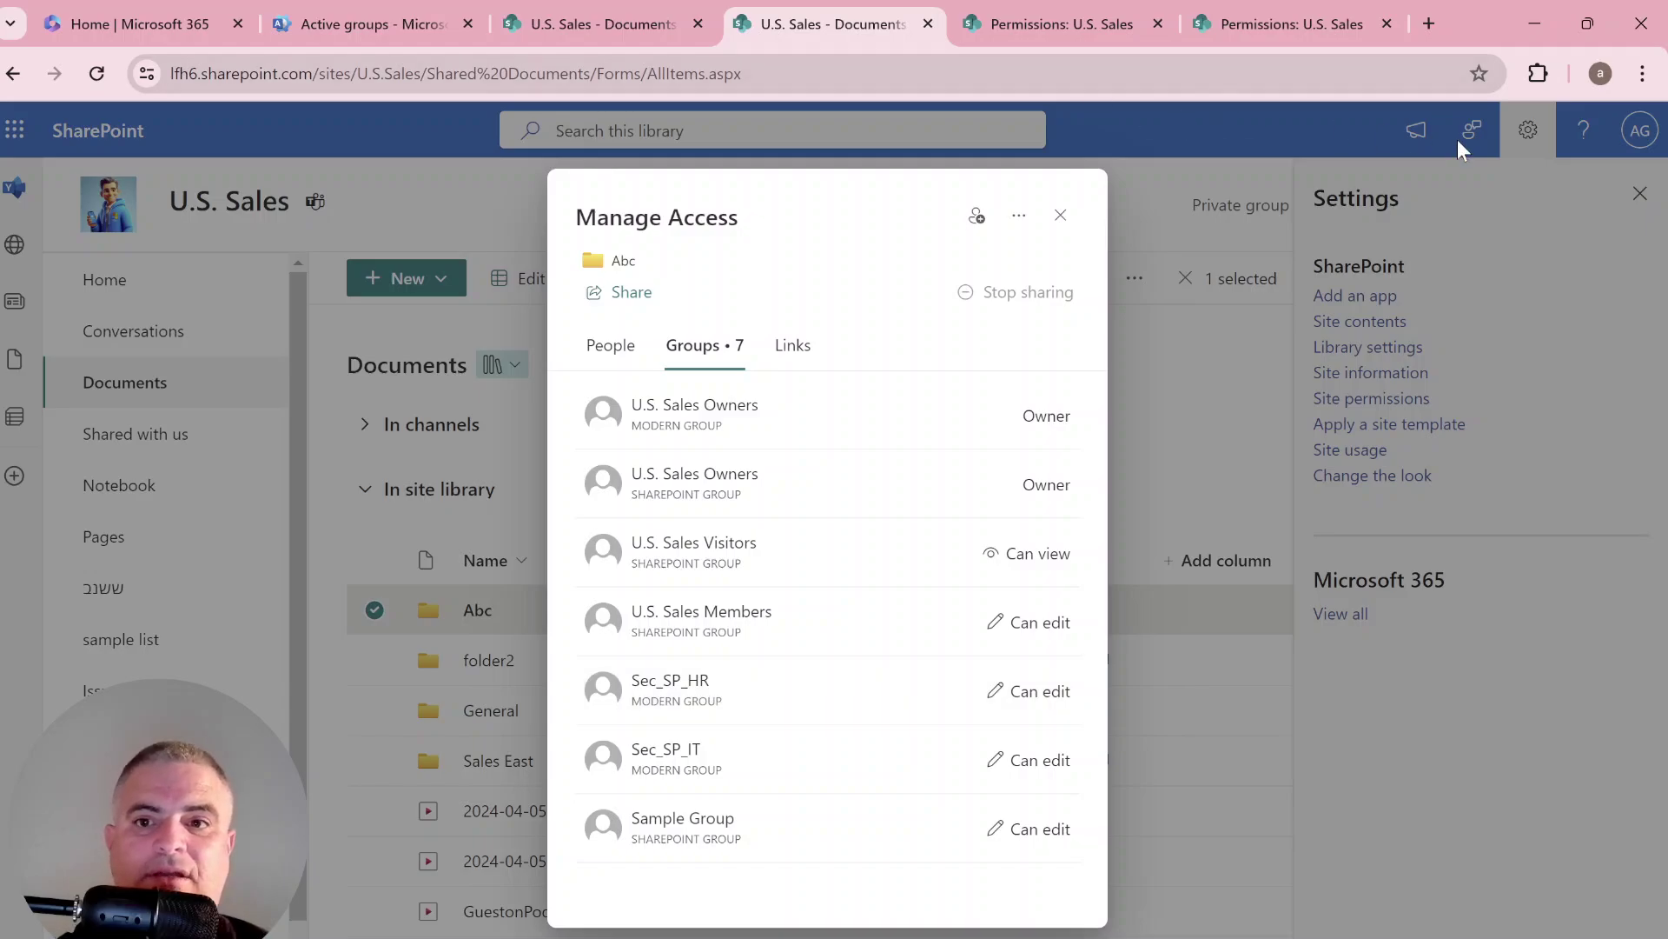
pyautogui.click(1059, 217)
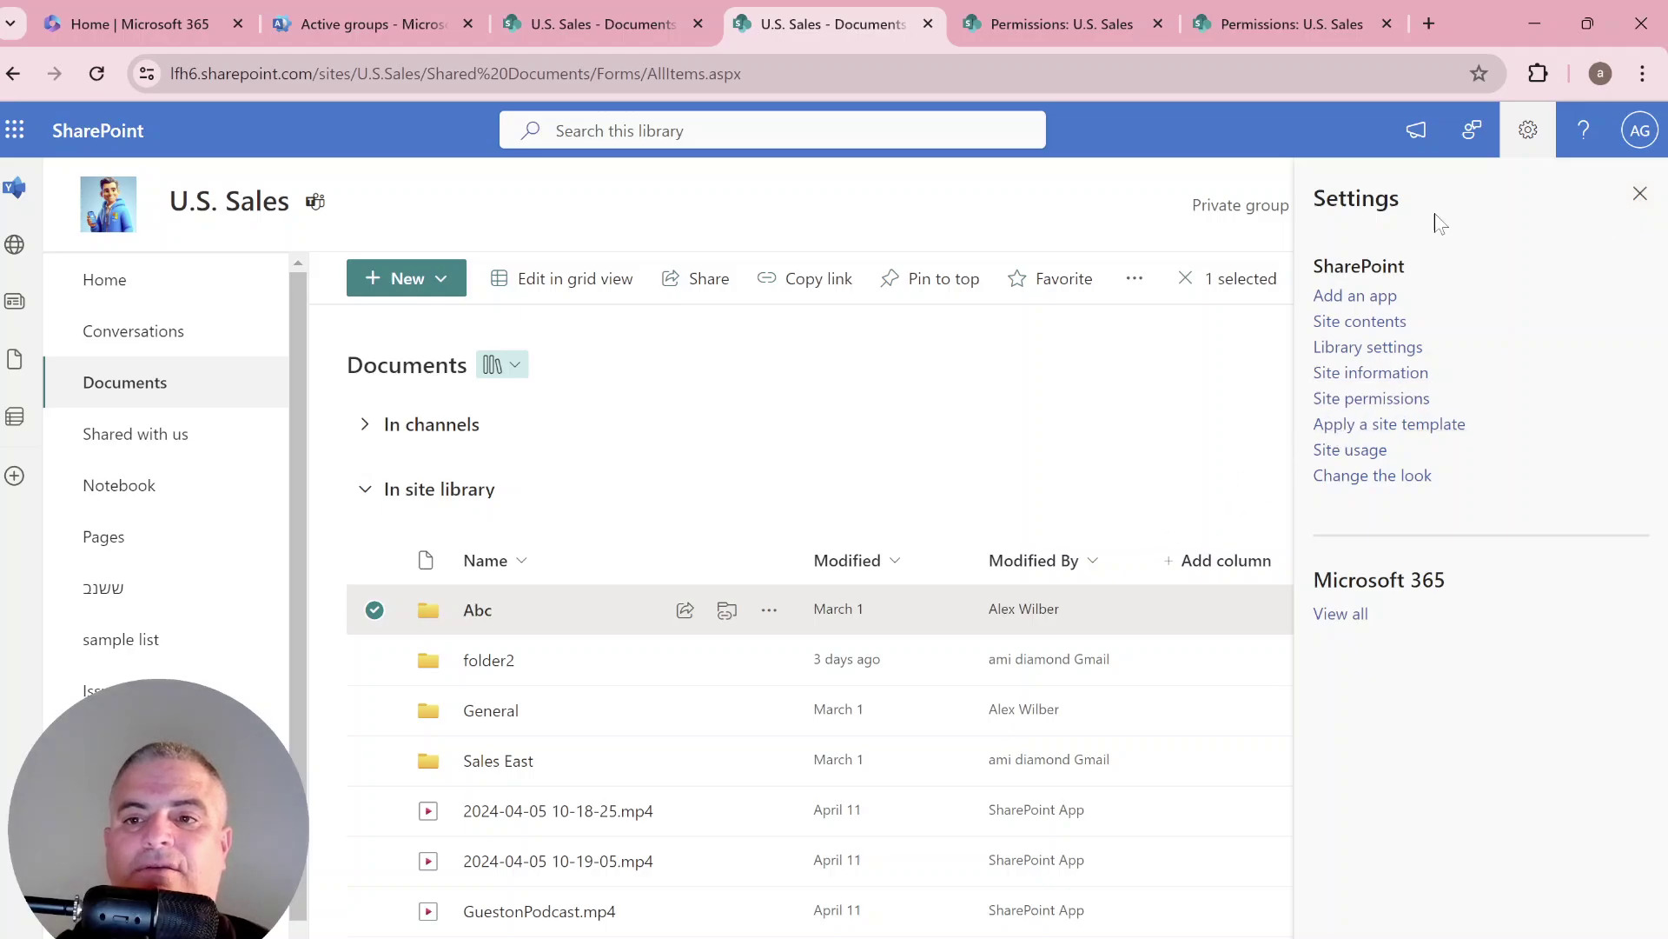
pyautogui.click(1373, 400)
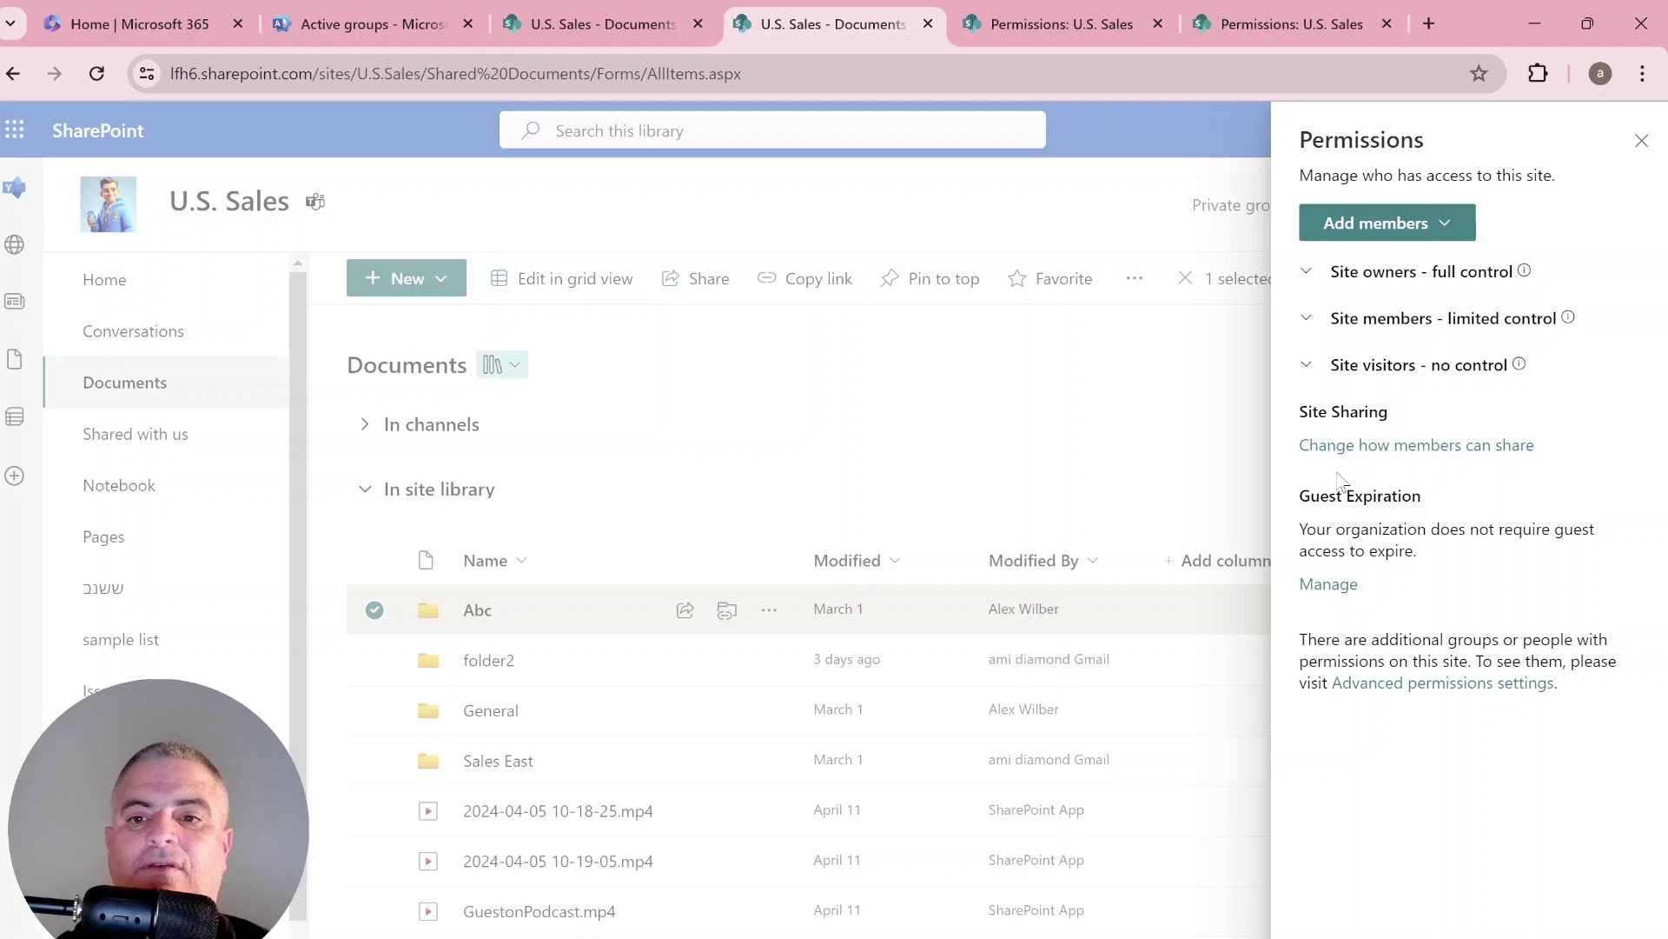
# Step: Create the group 'SharePoint Group Demo' with Read permission on the U.S. Sales site
pyautogui.click(1412, 685)
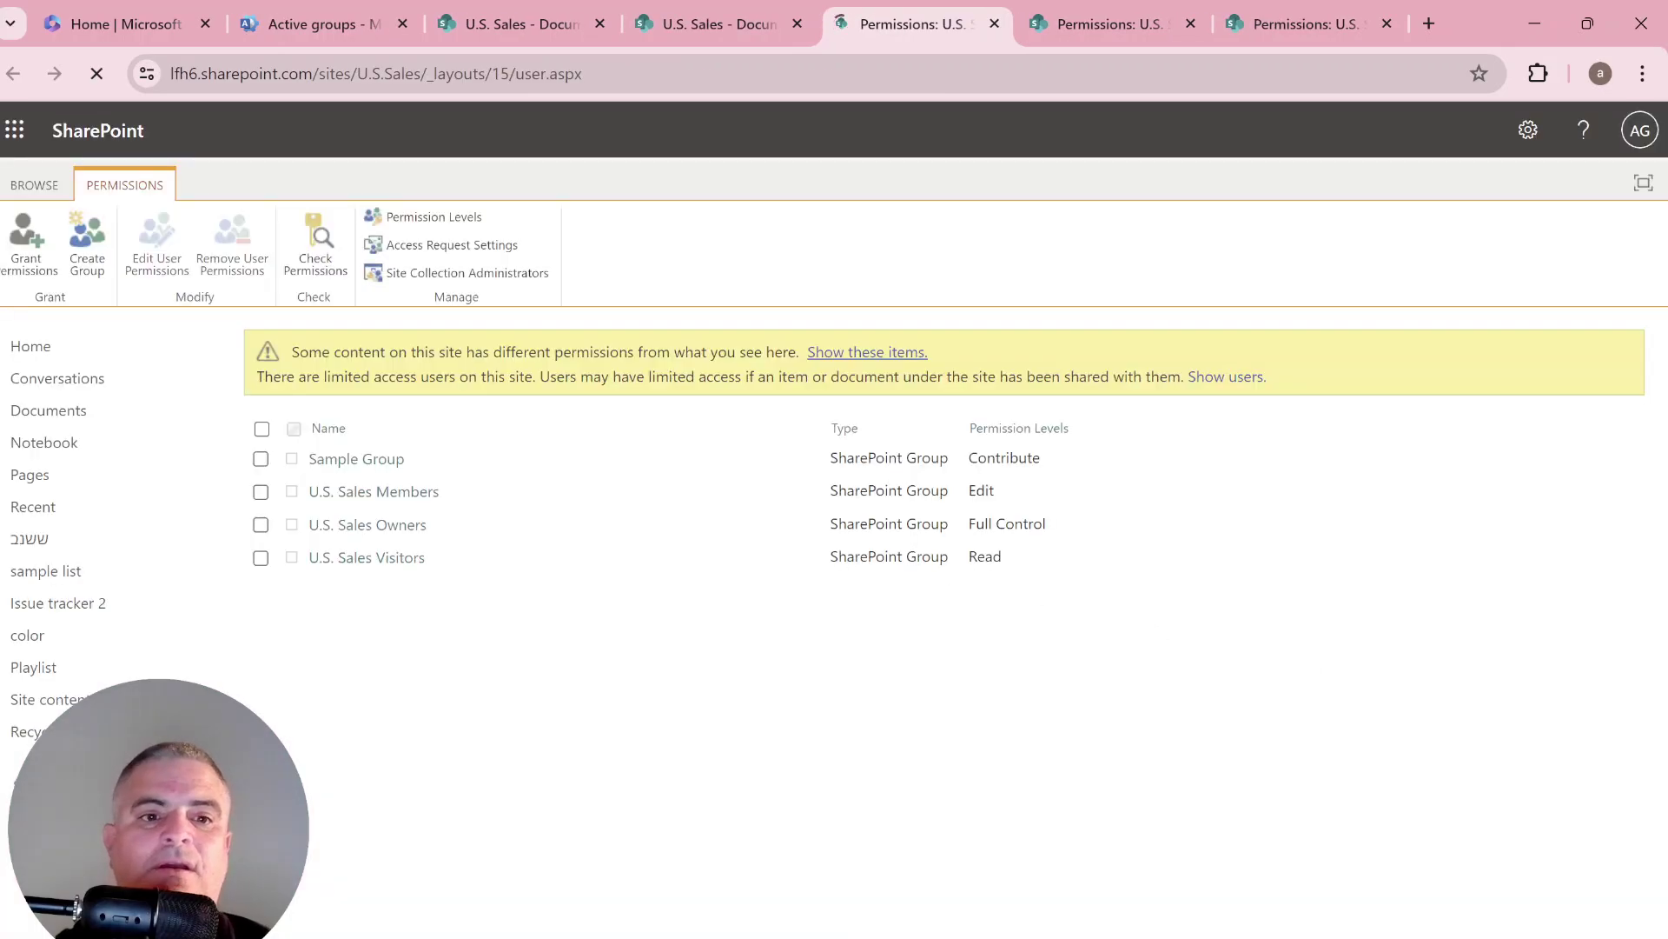
pyautogui.click(87, 248)
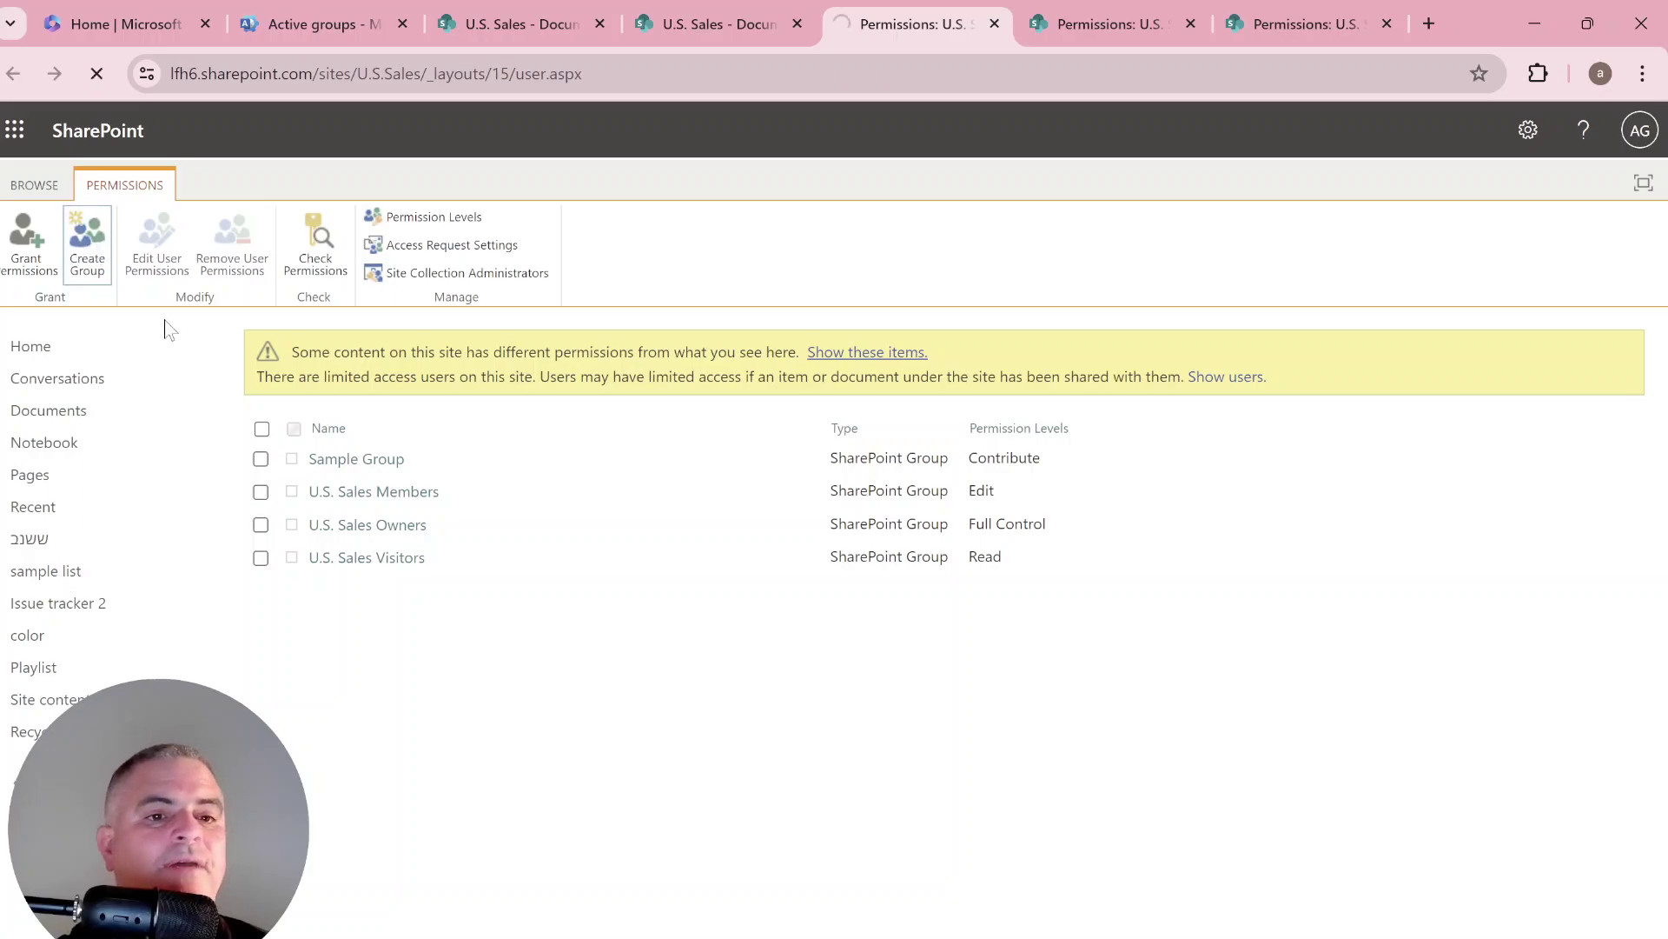
pyautogui.click(869, 385)
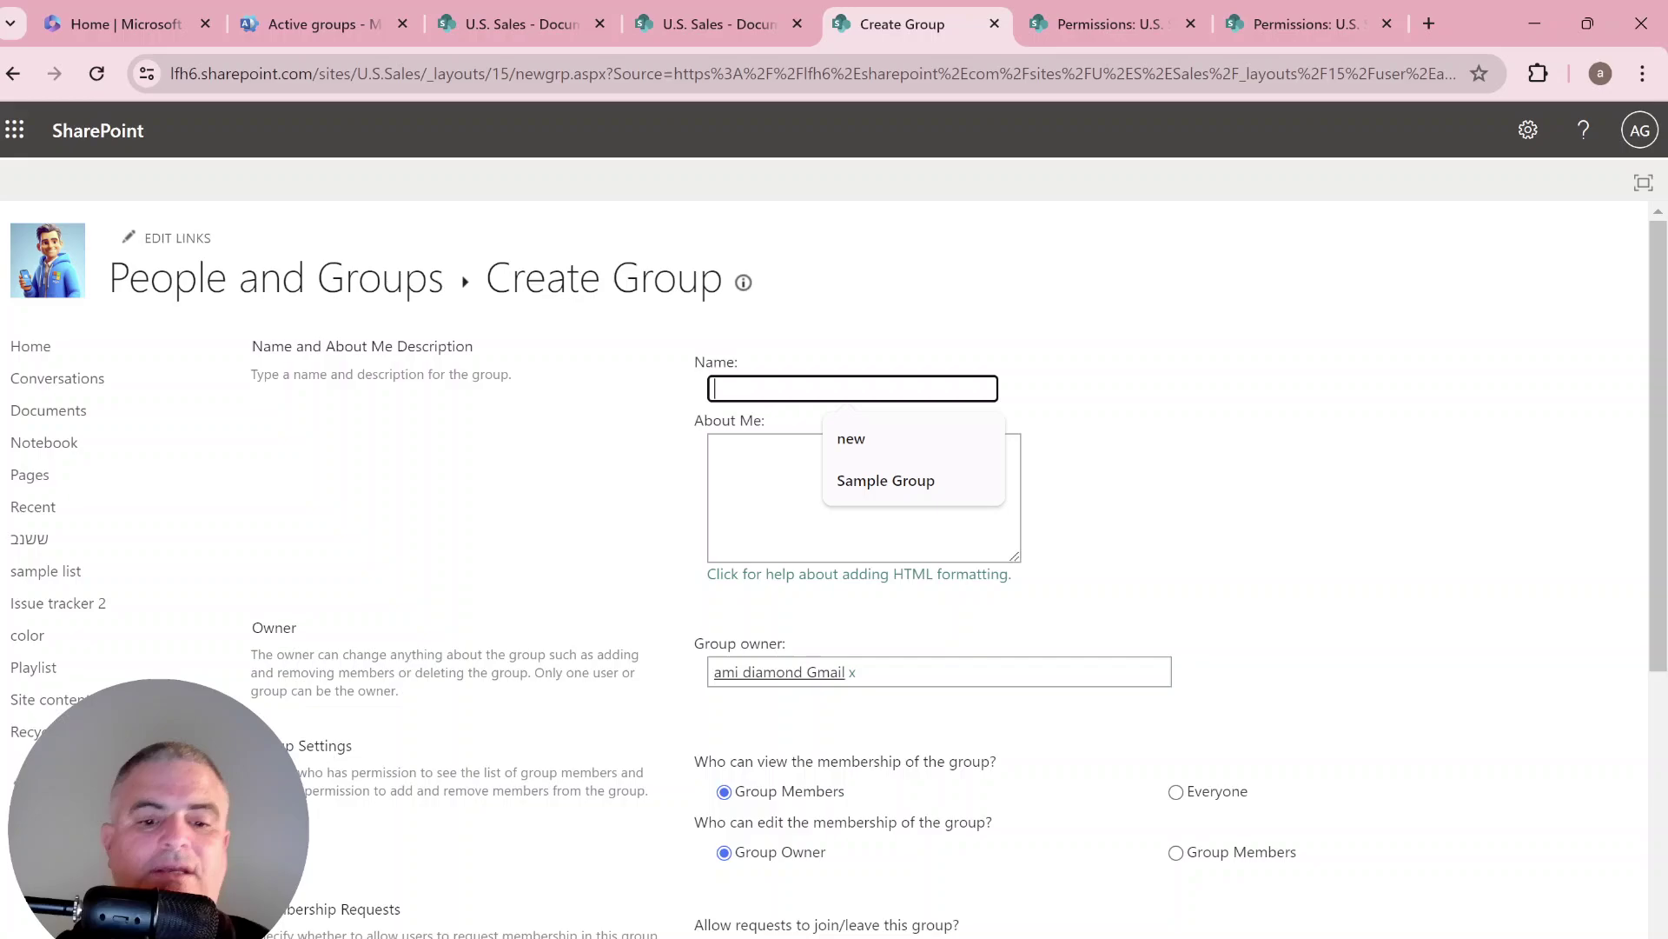
pyautogui.write('SharePoint')
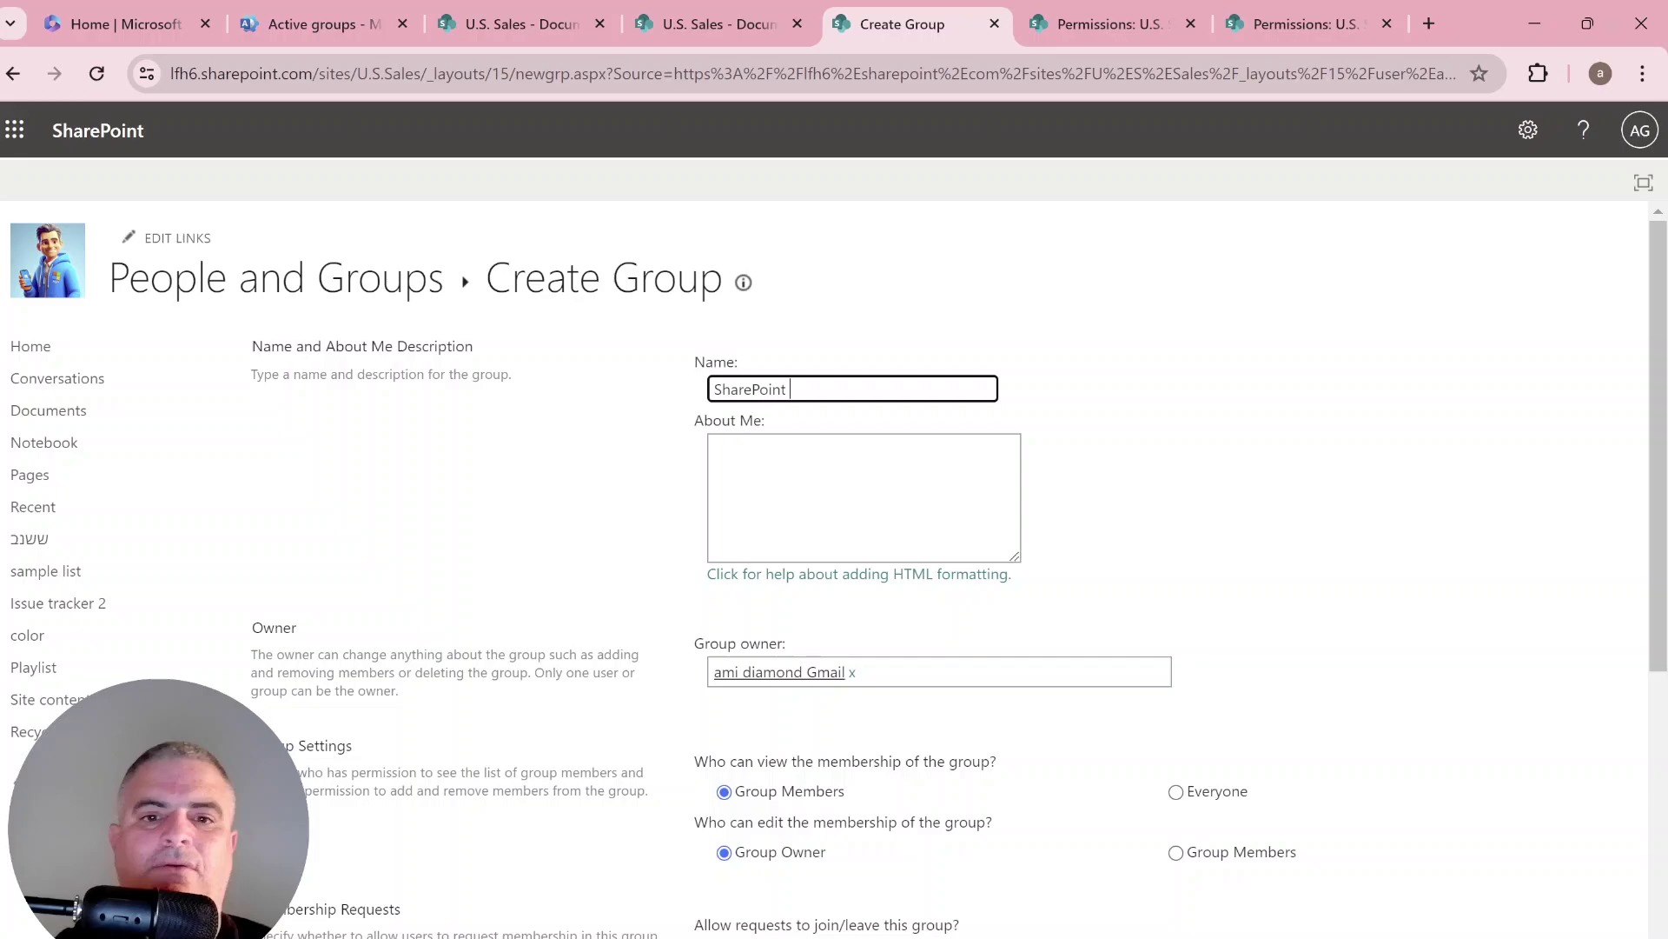
pyautogui.write(' Group')
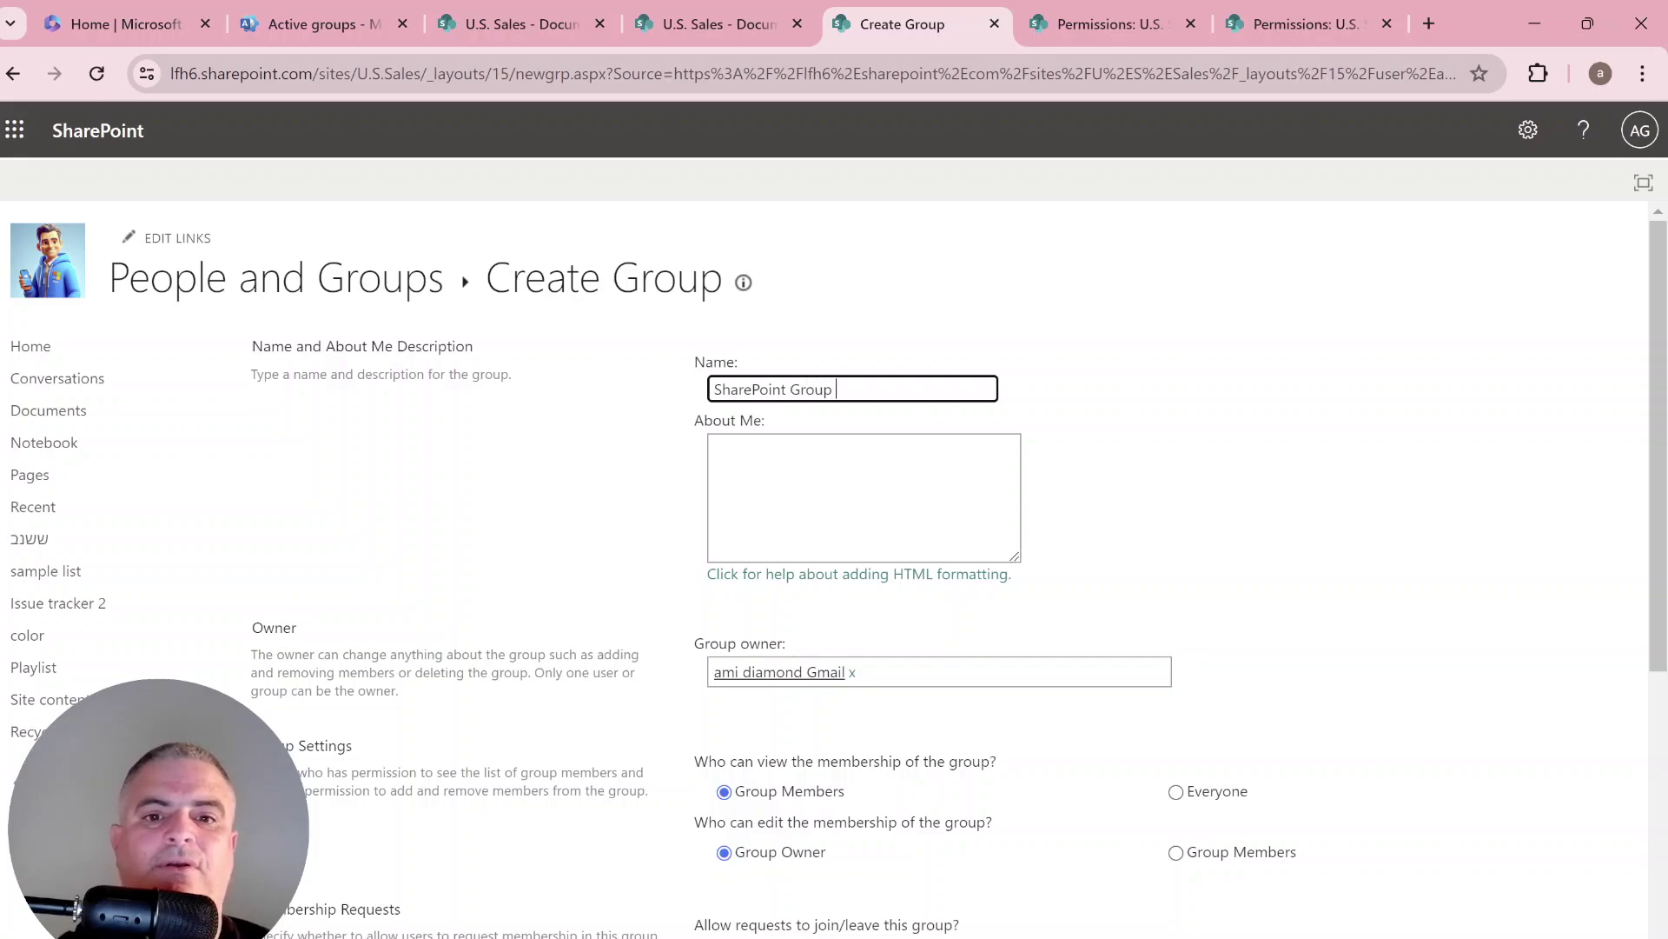
pyautogui.write(' Demo')
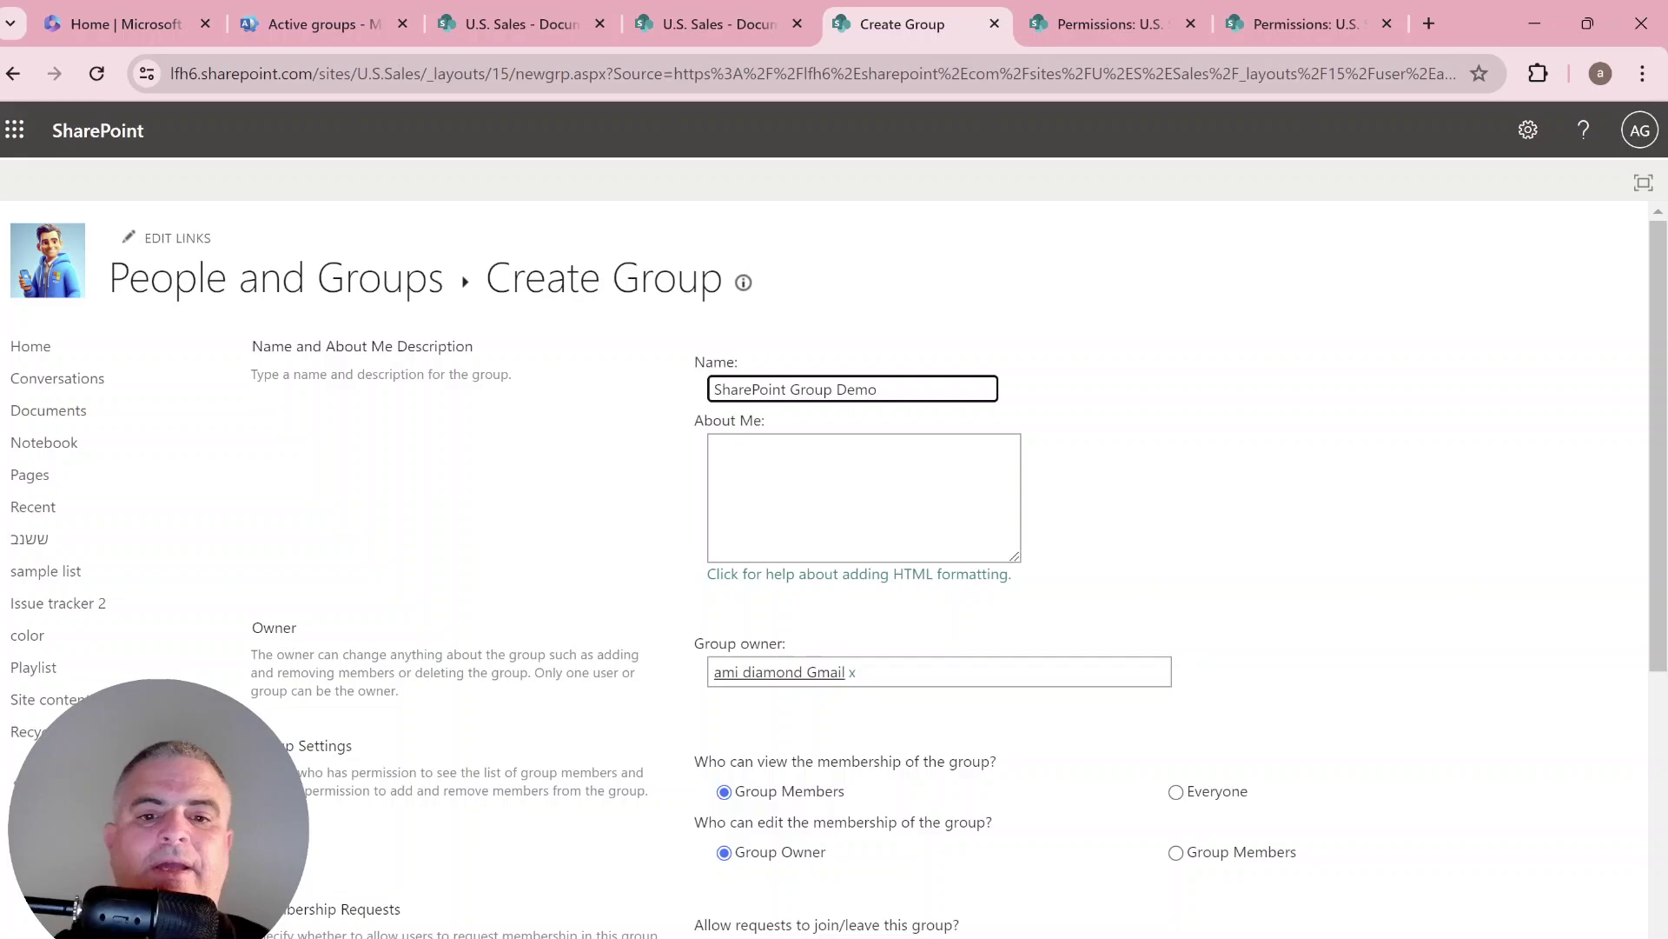
pyautogui.moveTo(1659, 289); pyautogui.dragTo(1662, 524)
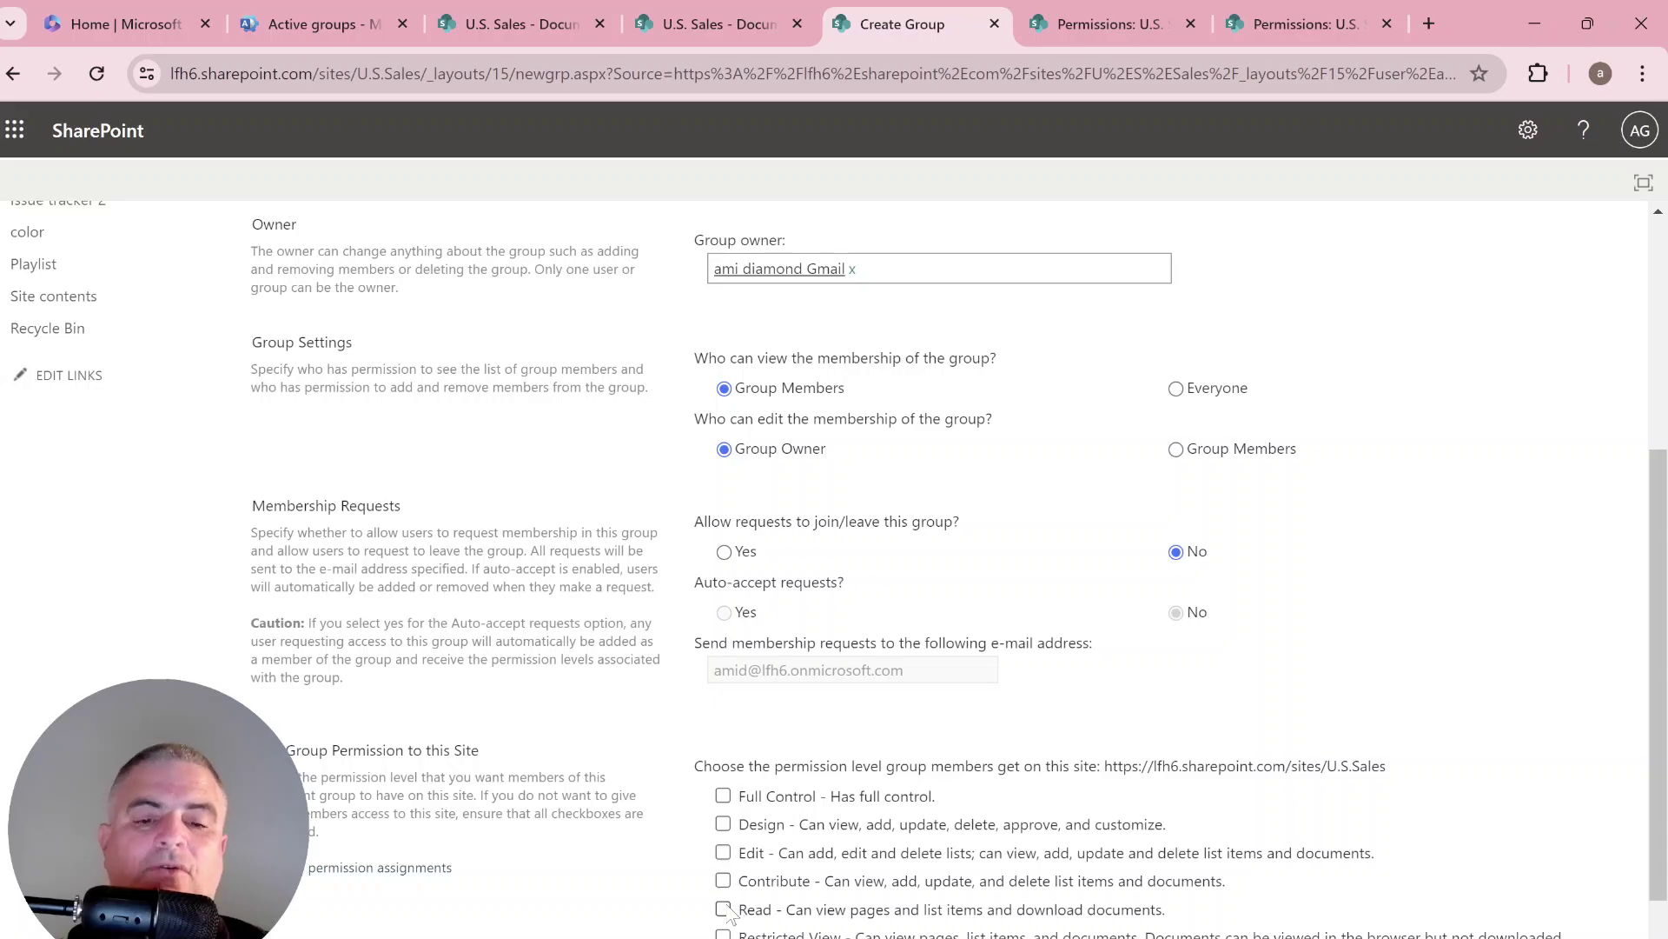
pyautogui.click(723, 909)
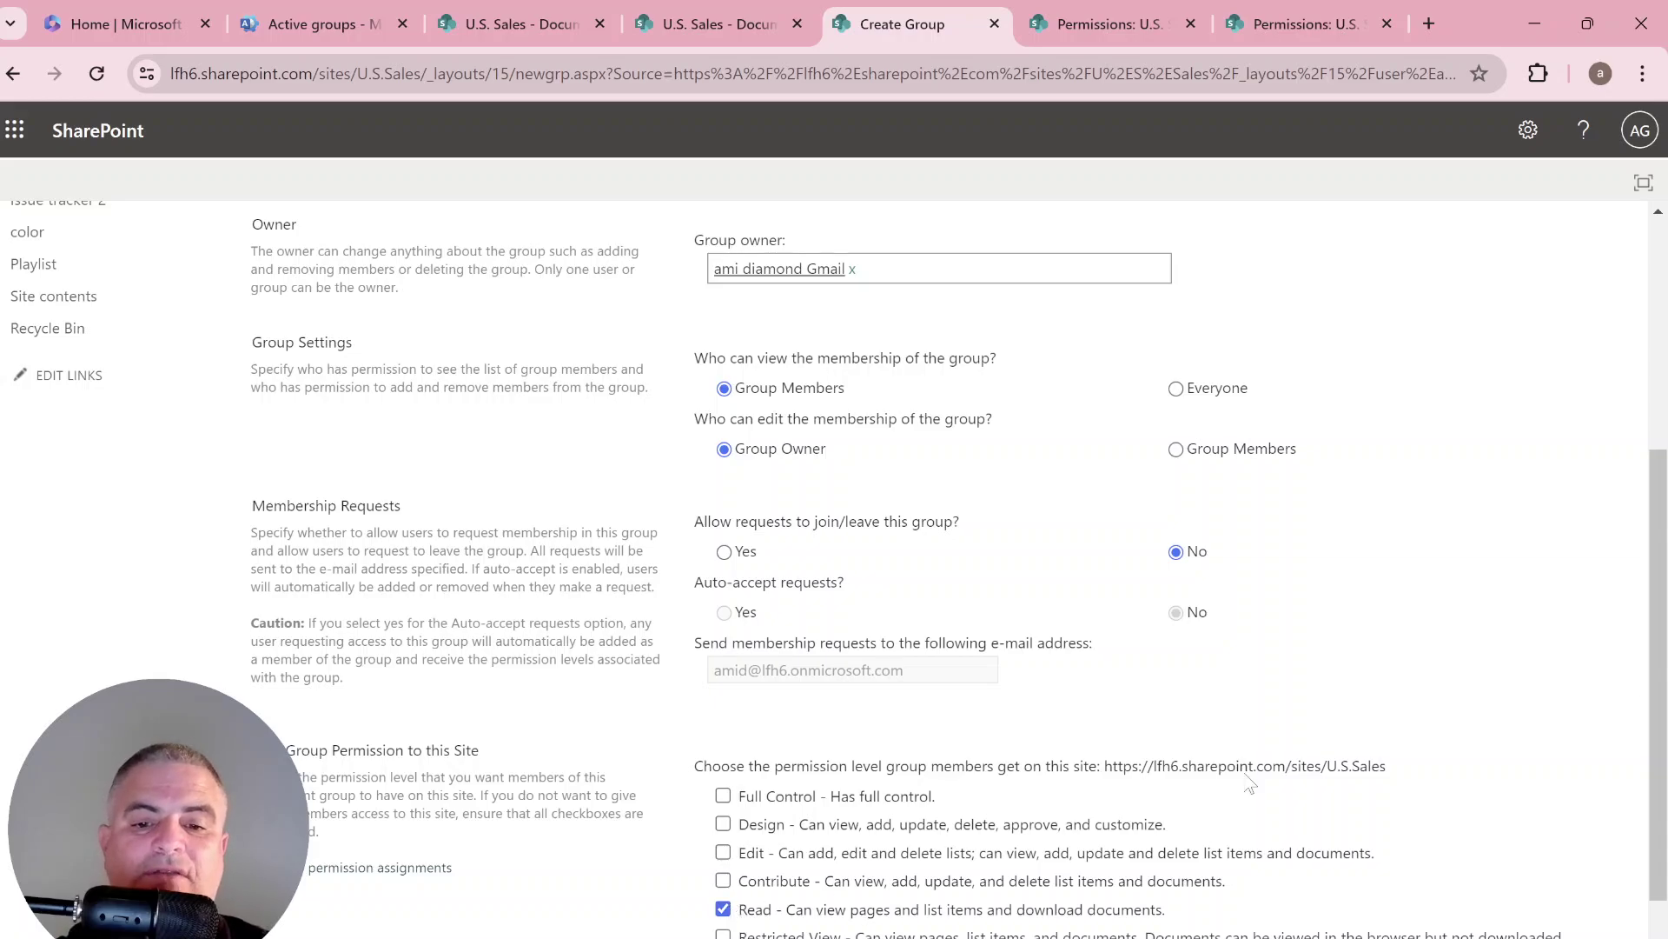
pyautogui.scroll(-2, 1632, 895)
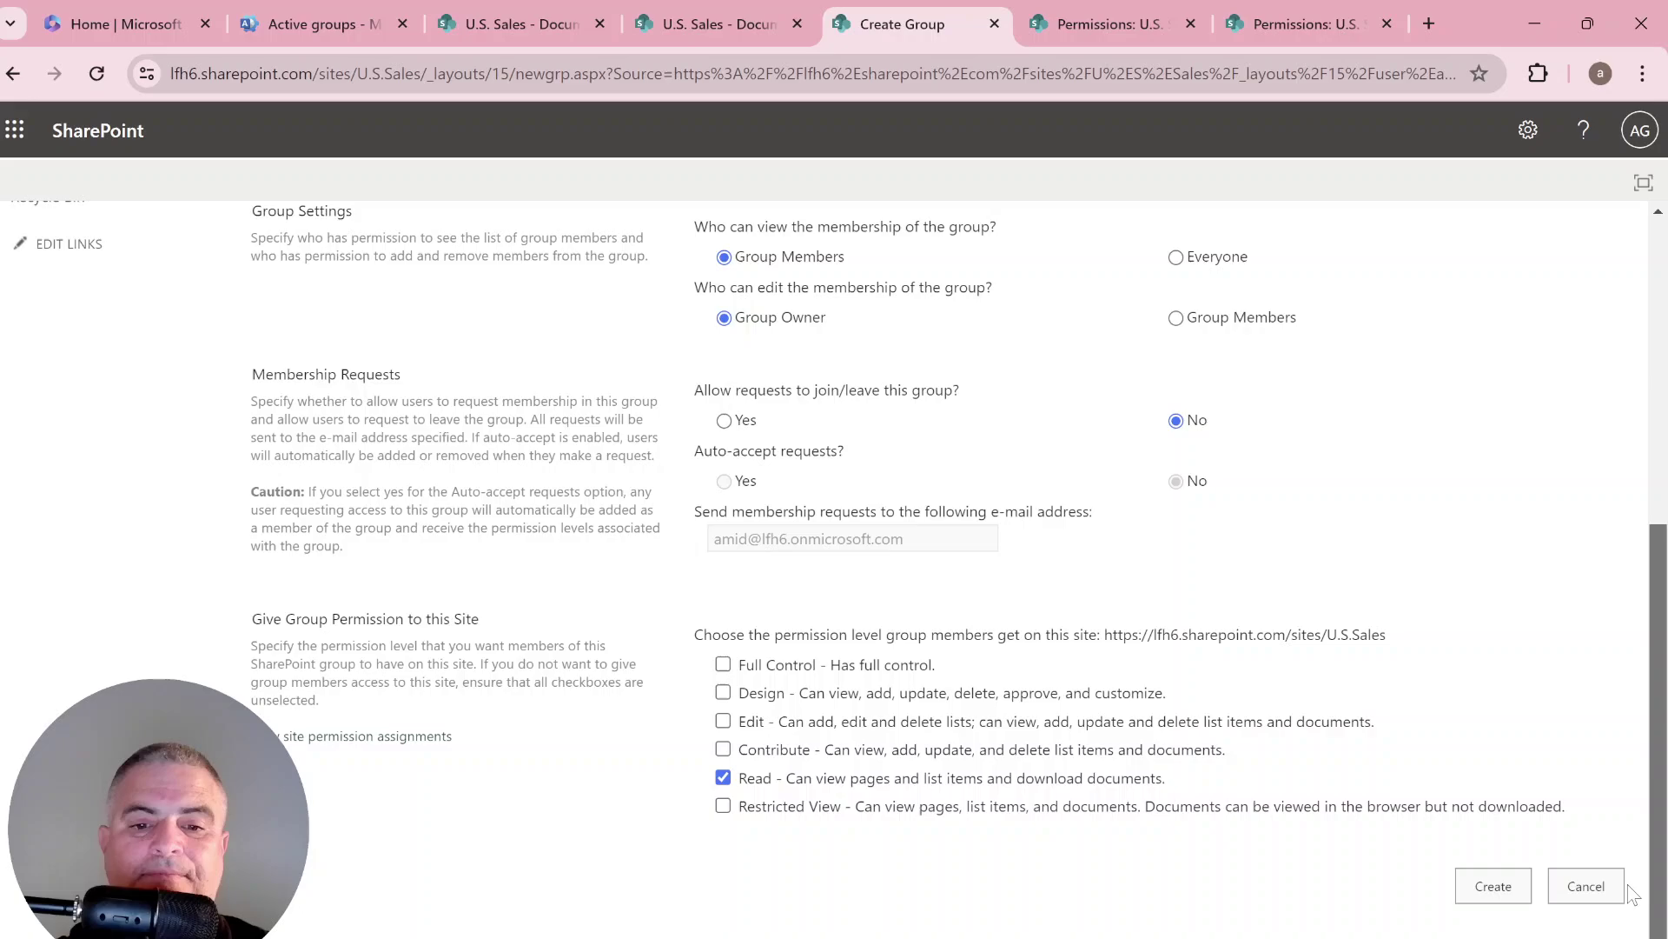
pyautogui.click(1494, 904)
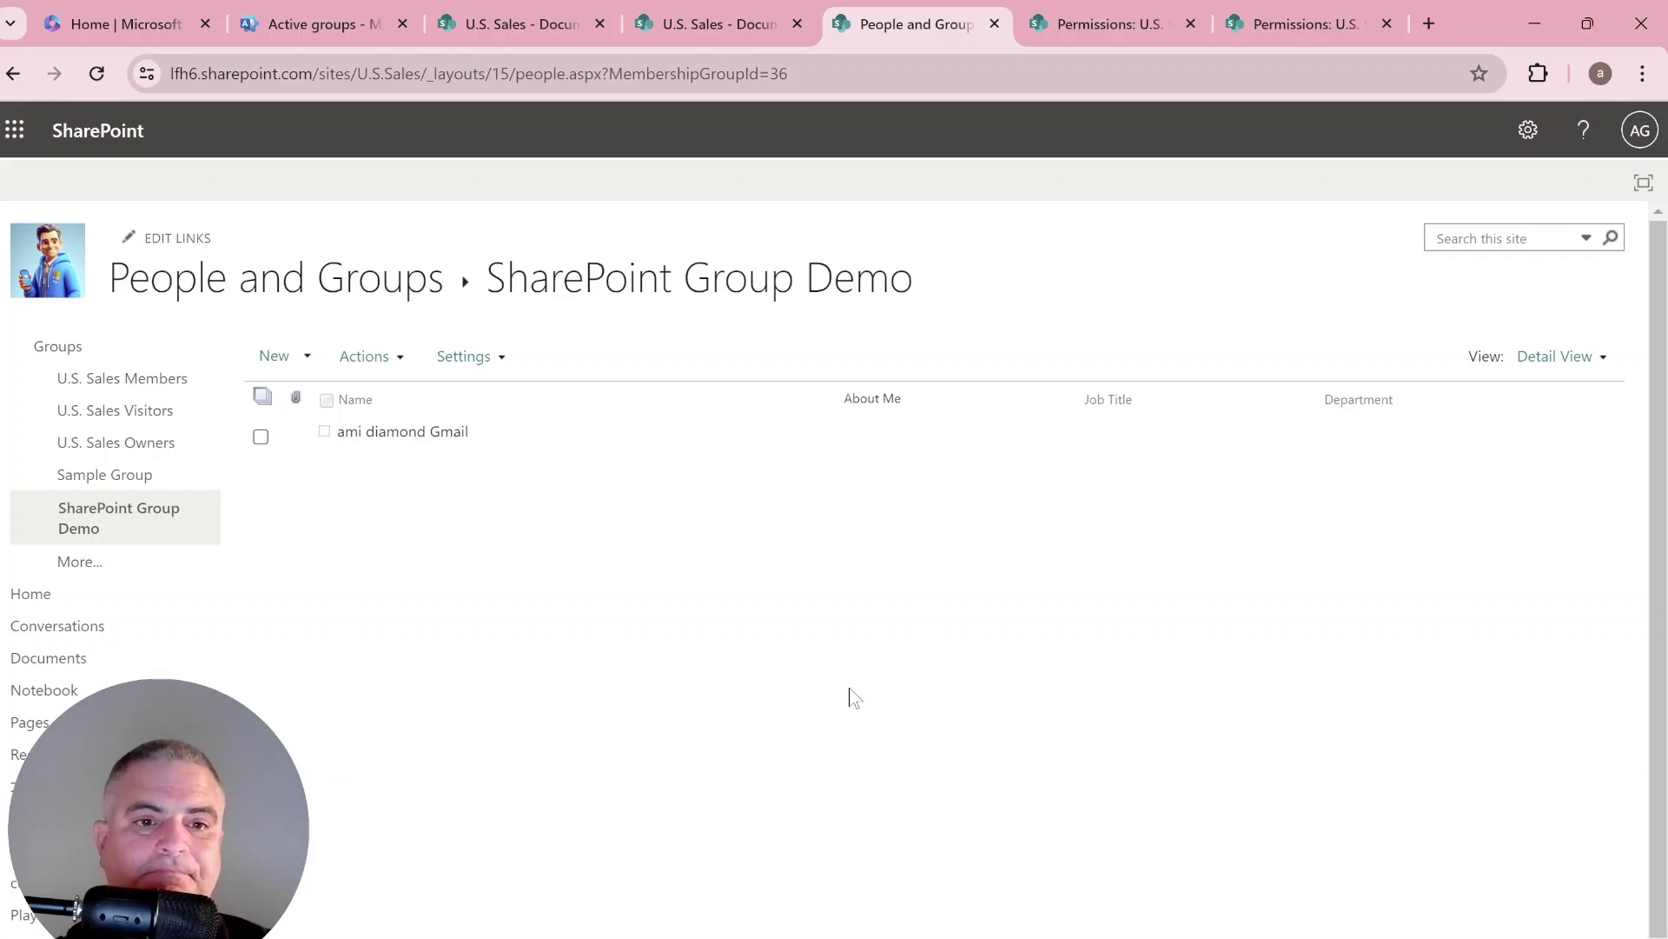
# Step: Add two users, a Marketing Assistant and a Director, to SharePoint Group Demo
pyautogui.click(307, 357)
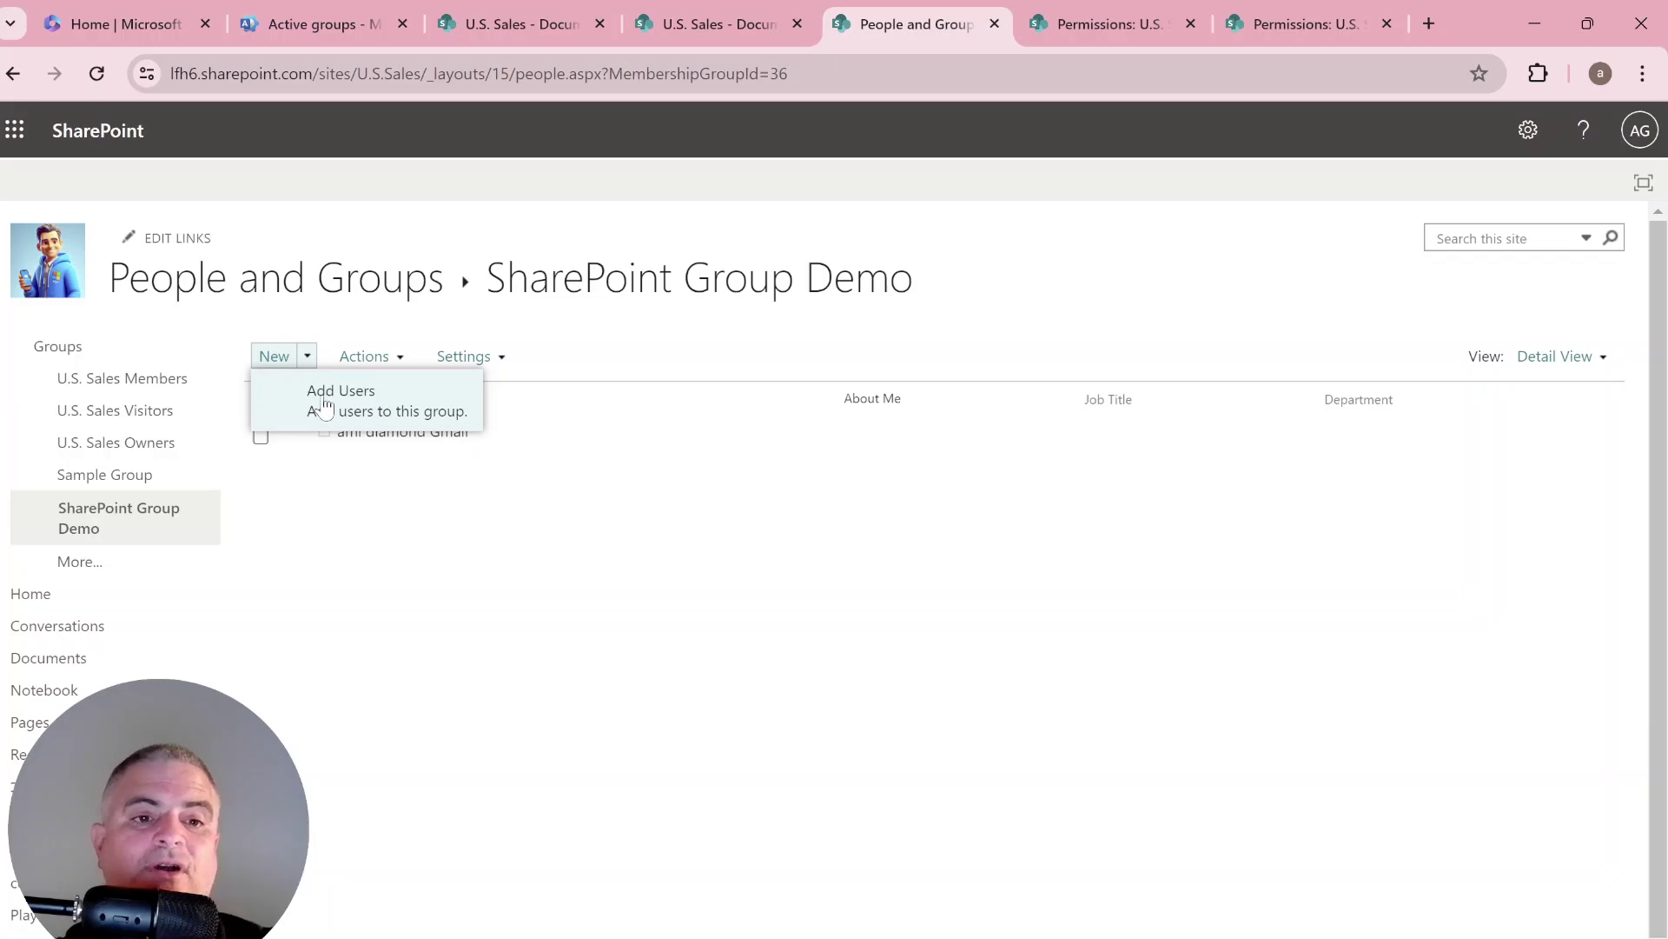
pyautogui.click(323, 404)
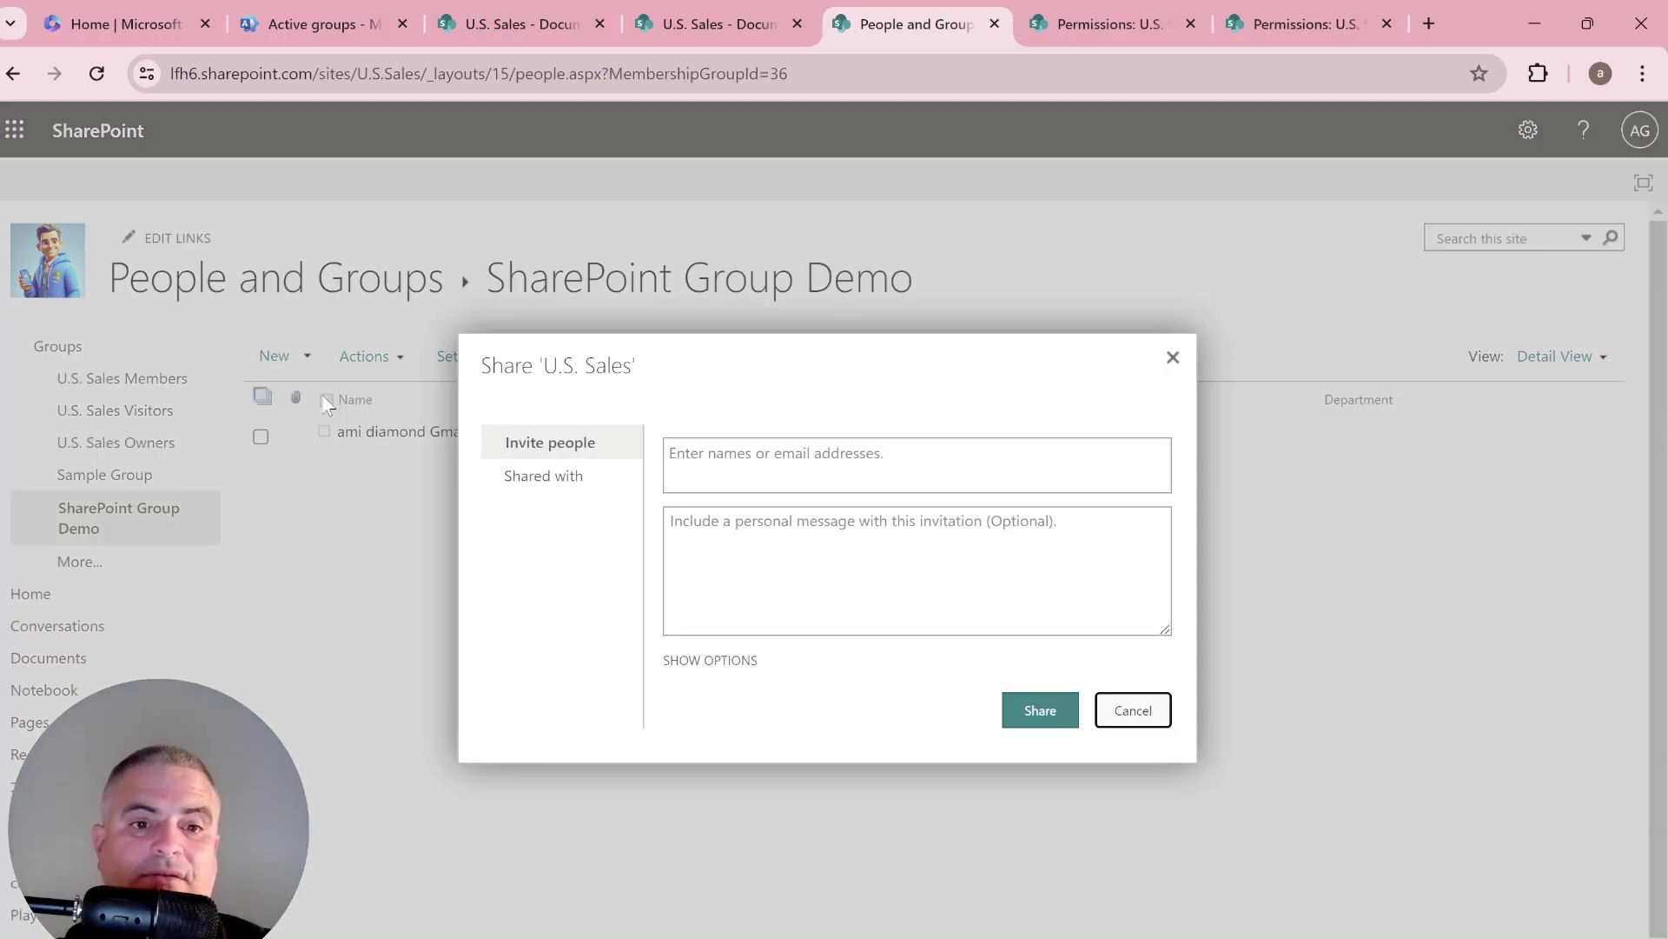
pyautogui.write('alex')
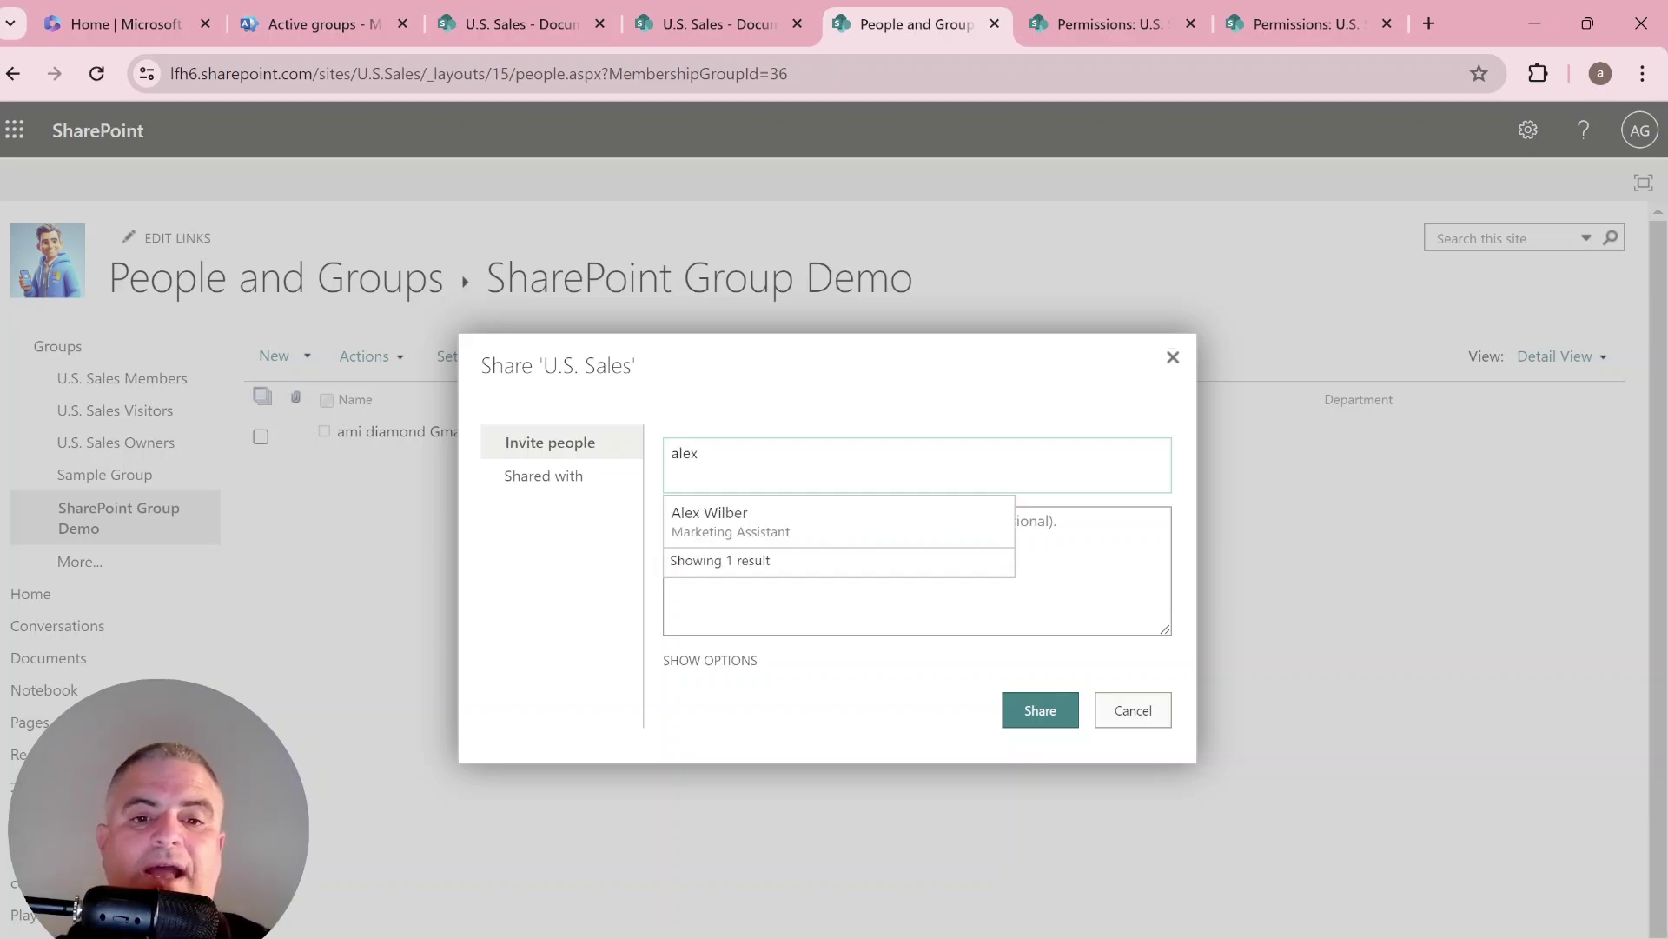
pyautogui.press('Return')
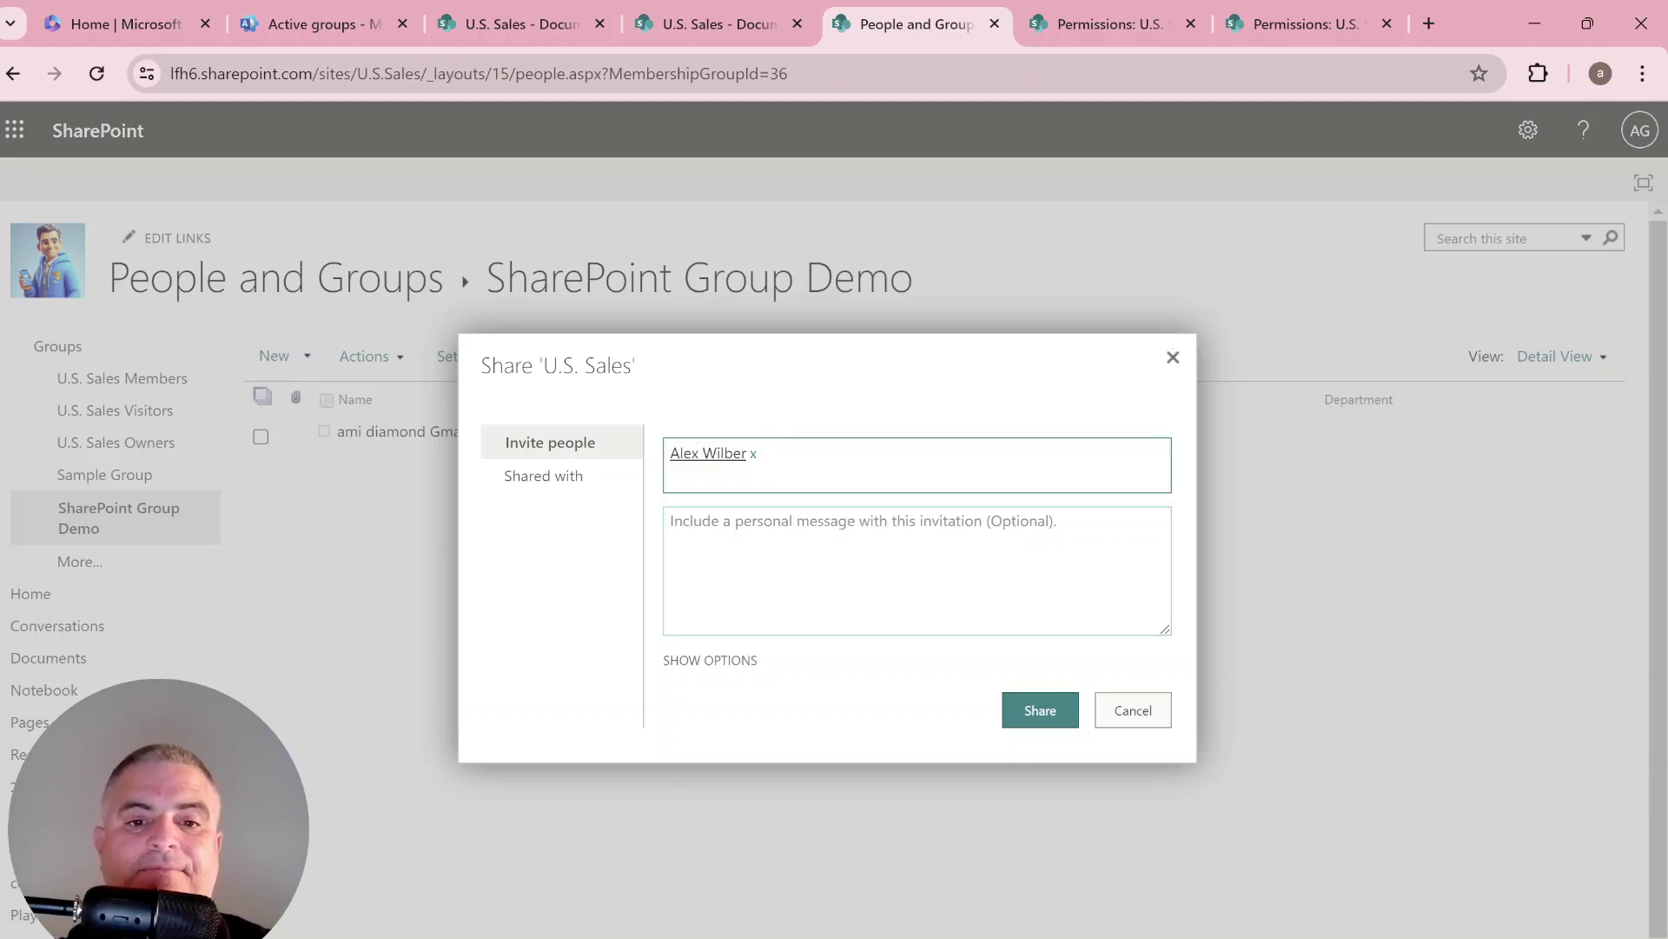
pyautogui.write('me')
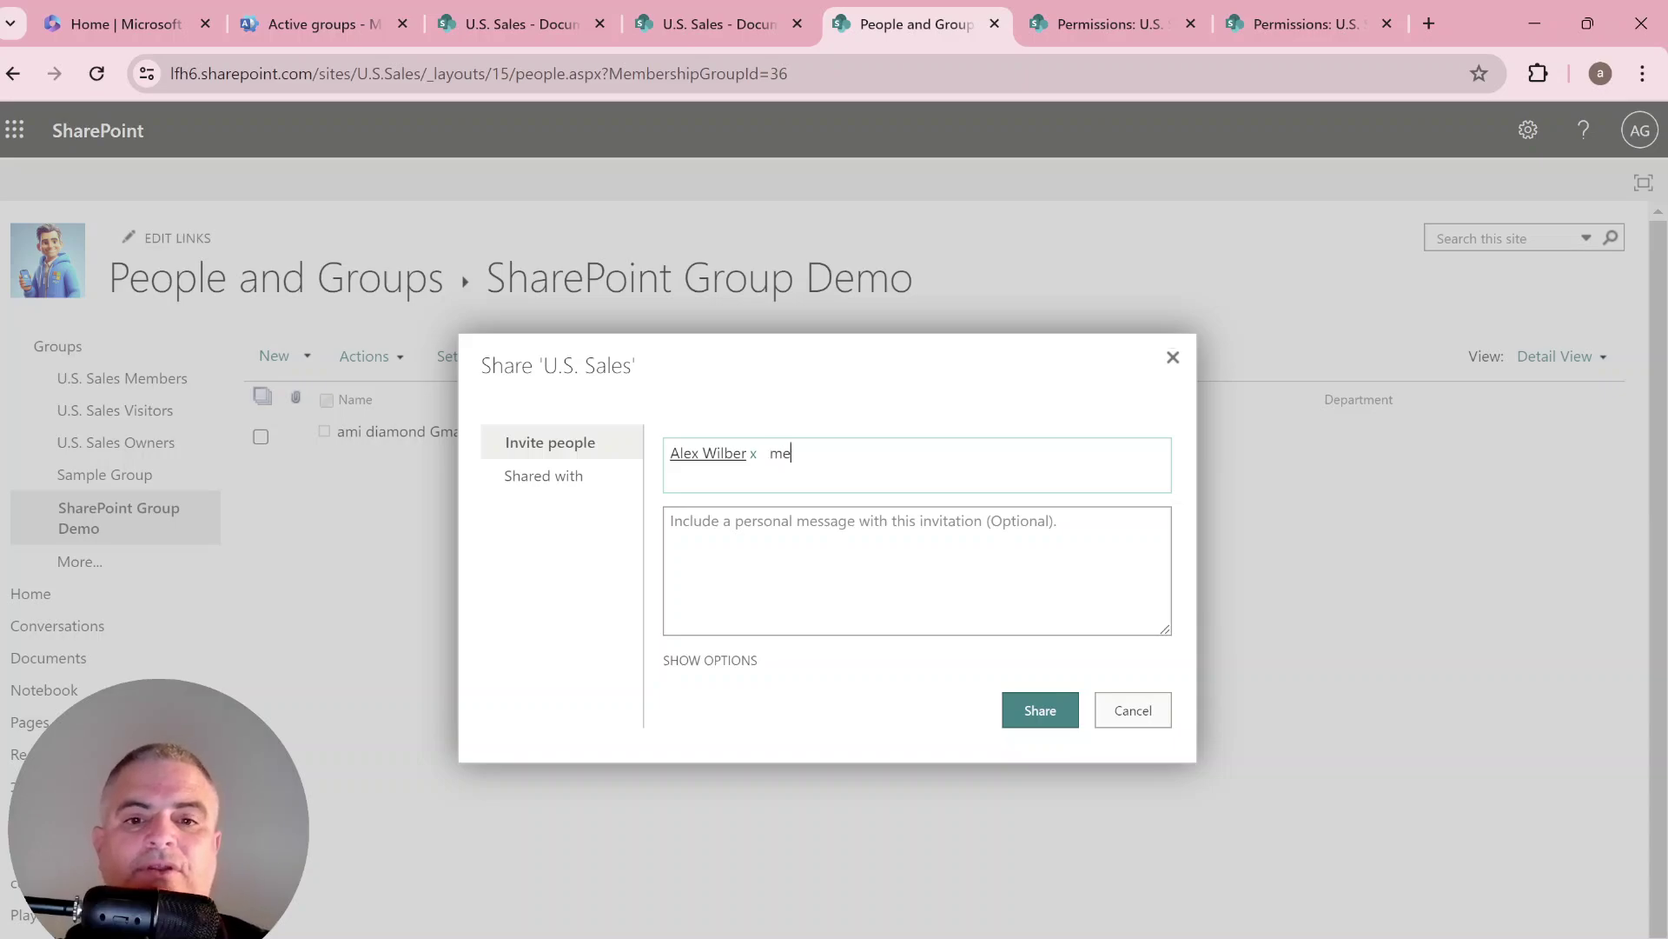
pyautogui.press('BackSpace')
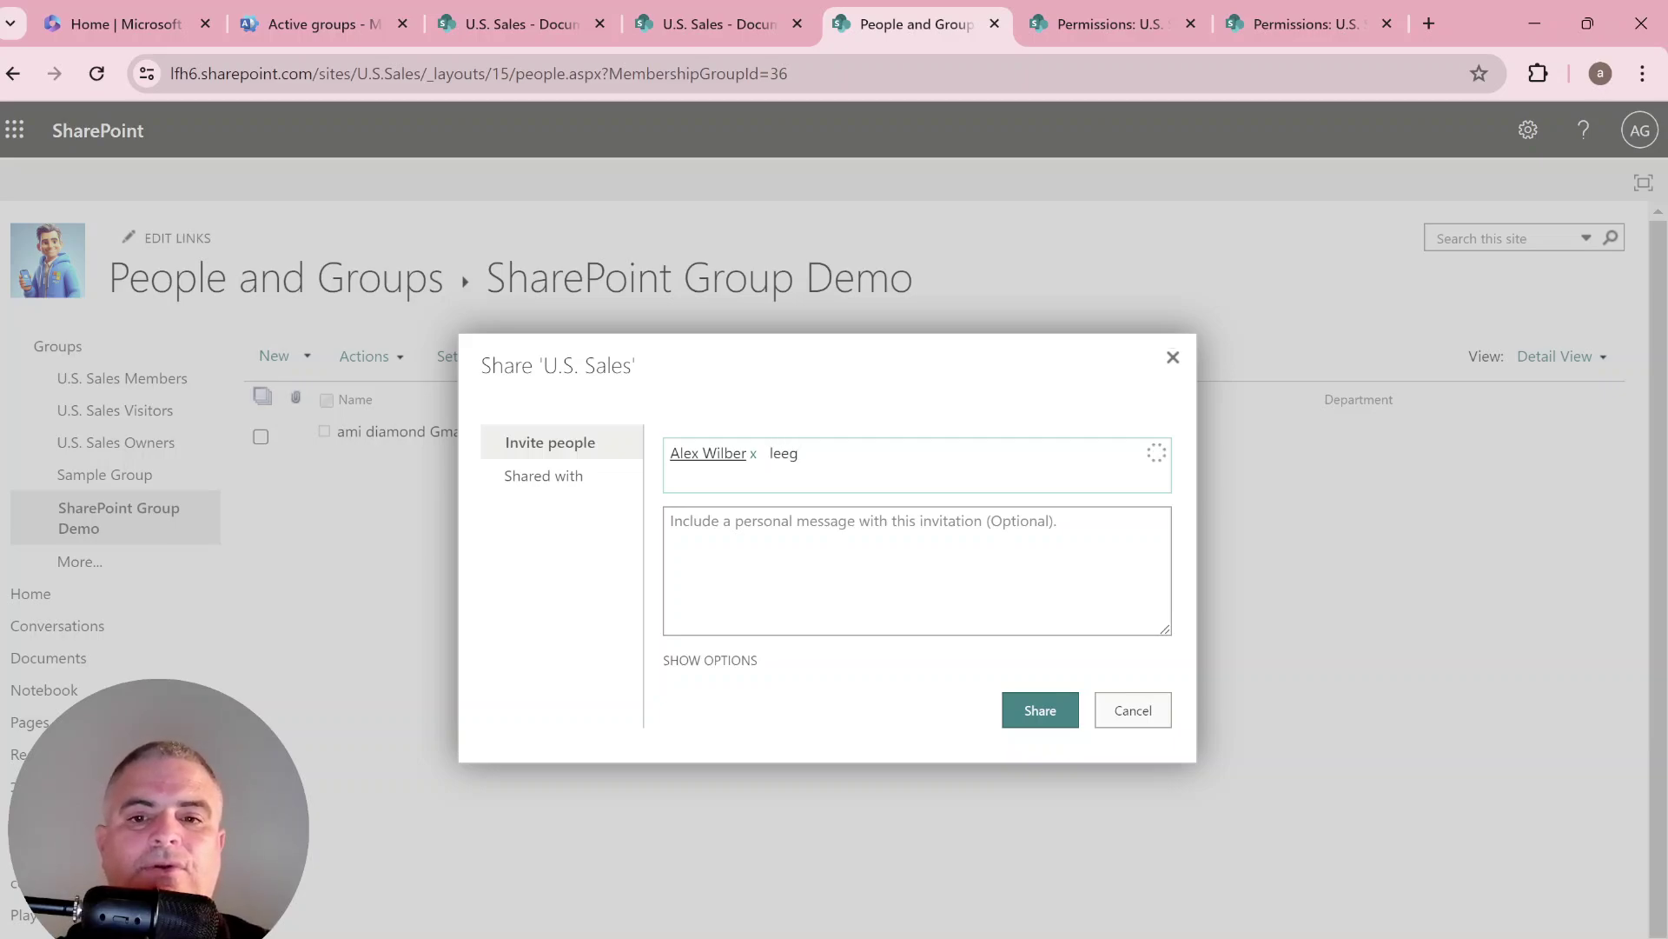
pyautogui.click(695, 513)
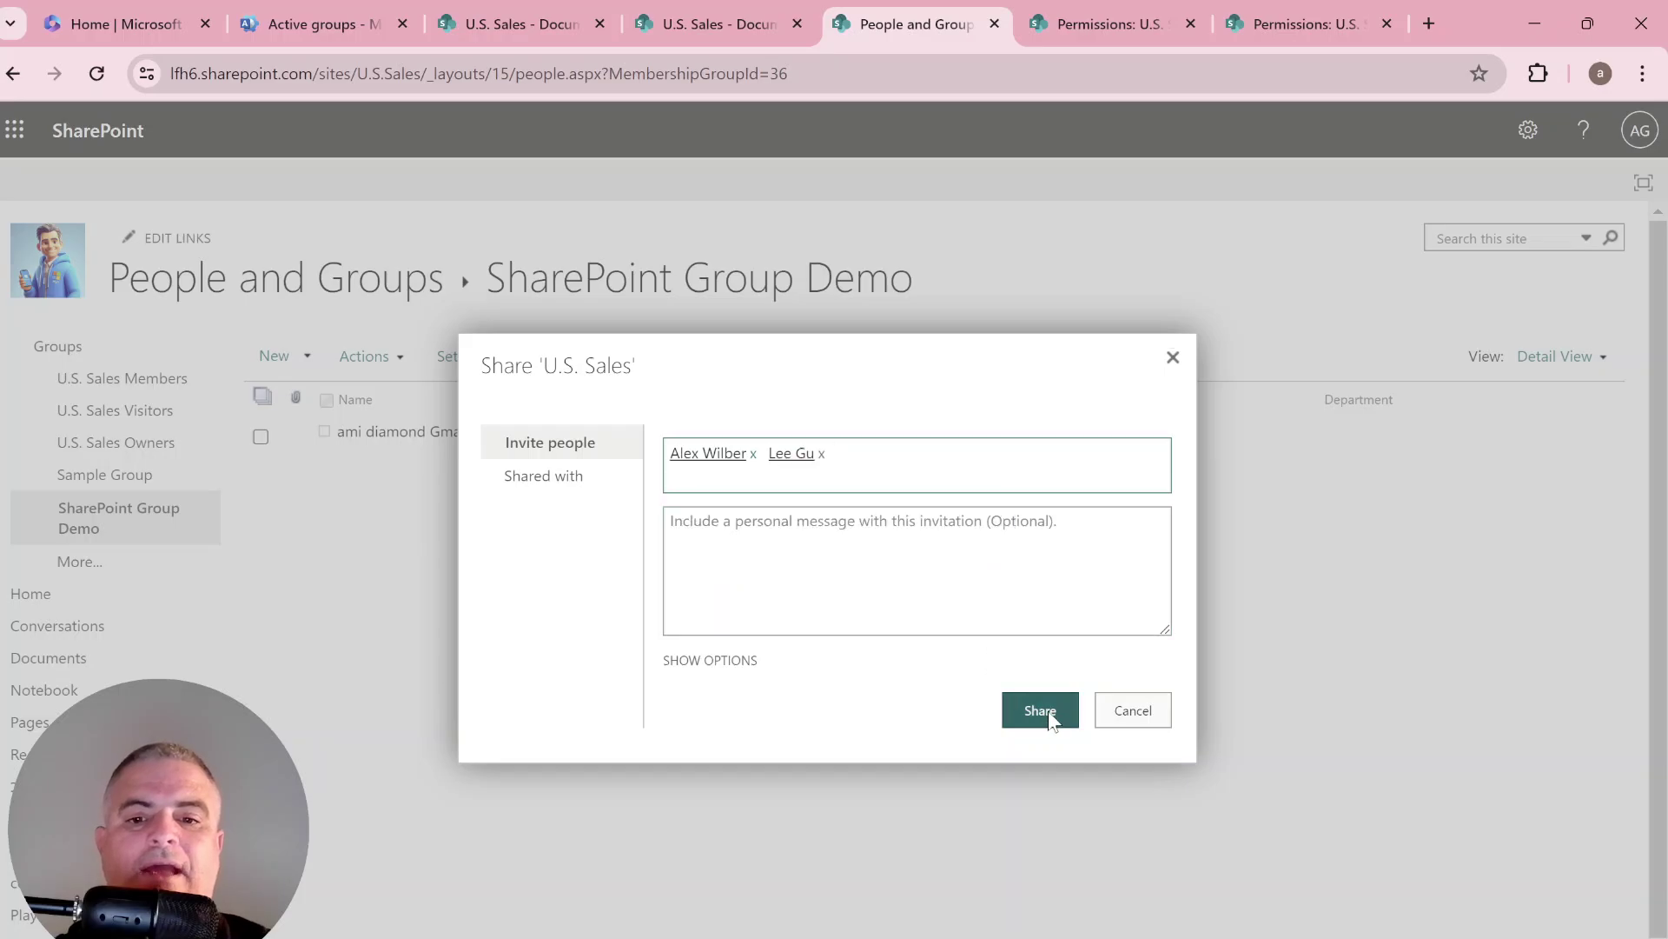
pyautogui.click(1050, 718)
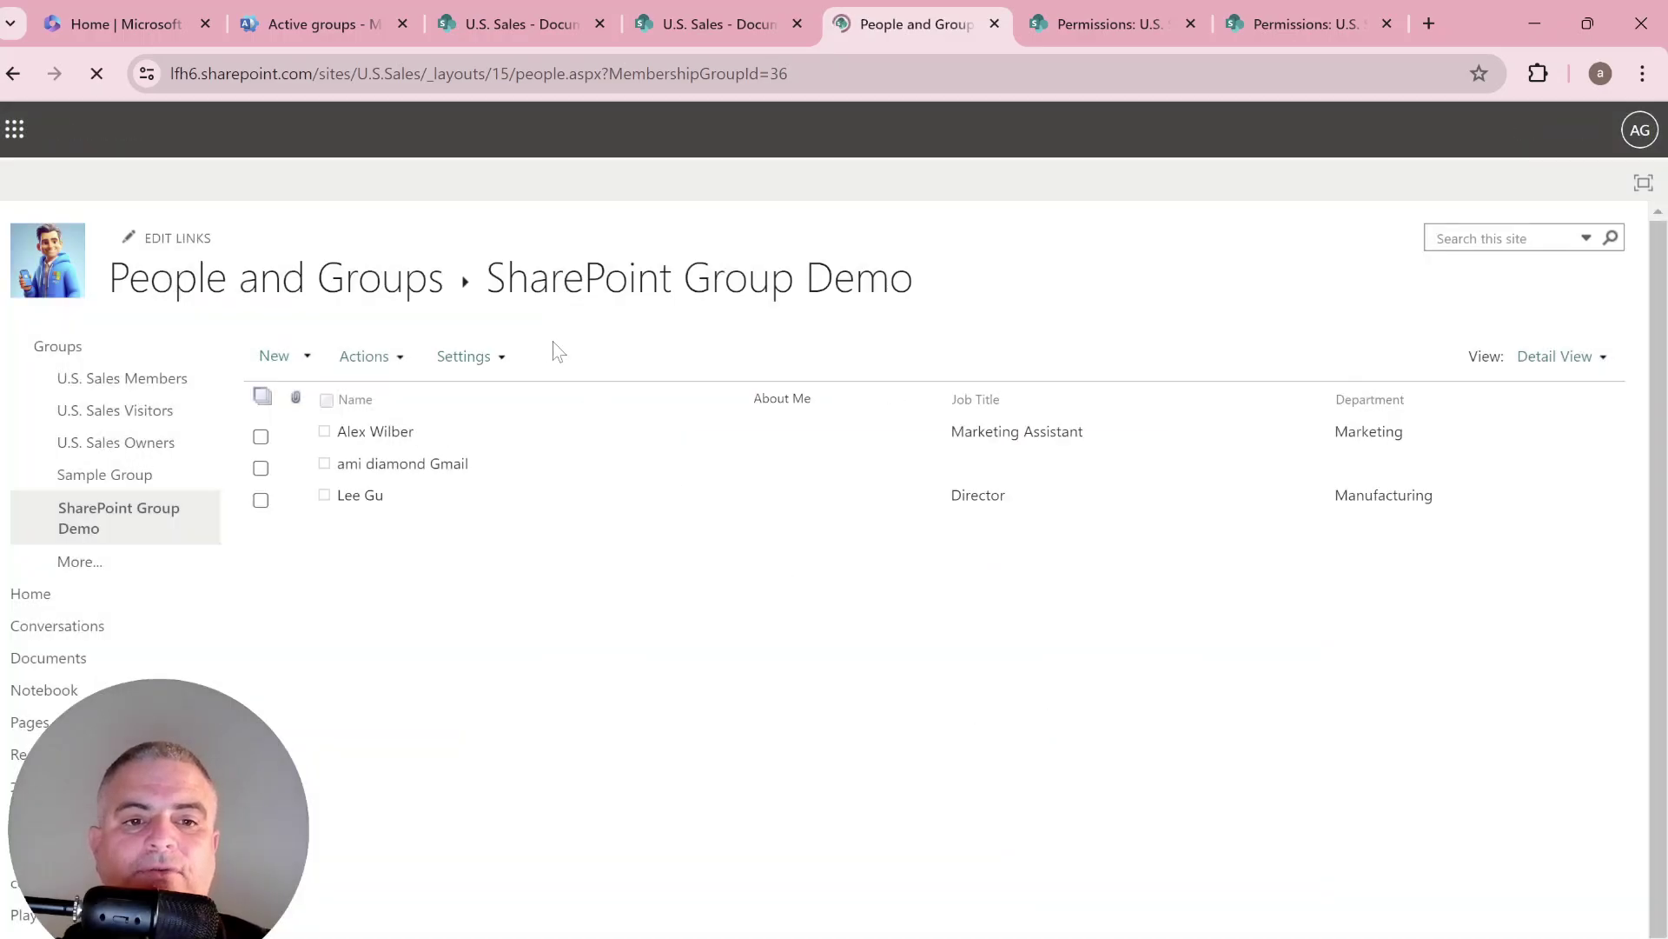
# Step: Search 'sec' and share SharePoint Group Demo membership with Sec_SP_HR, making four members
pyautogui.click(277, 357)
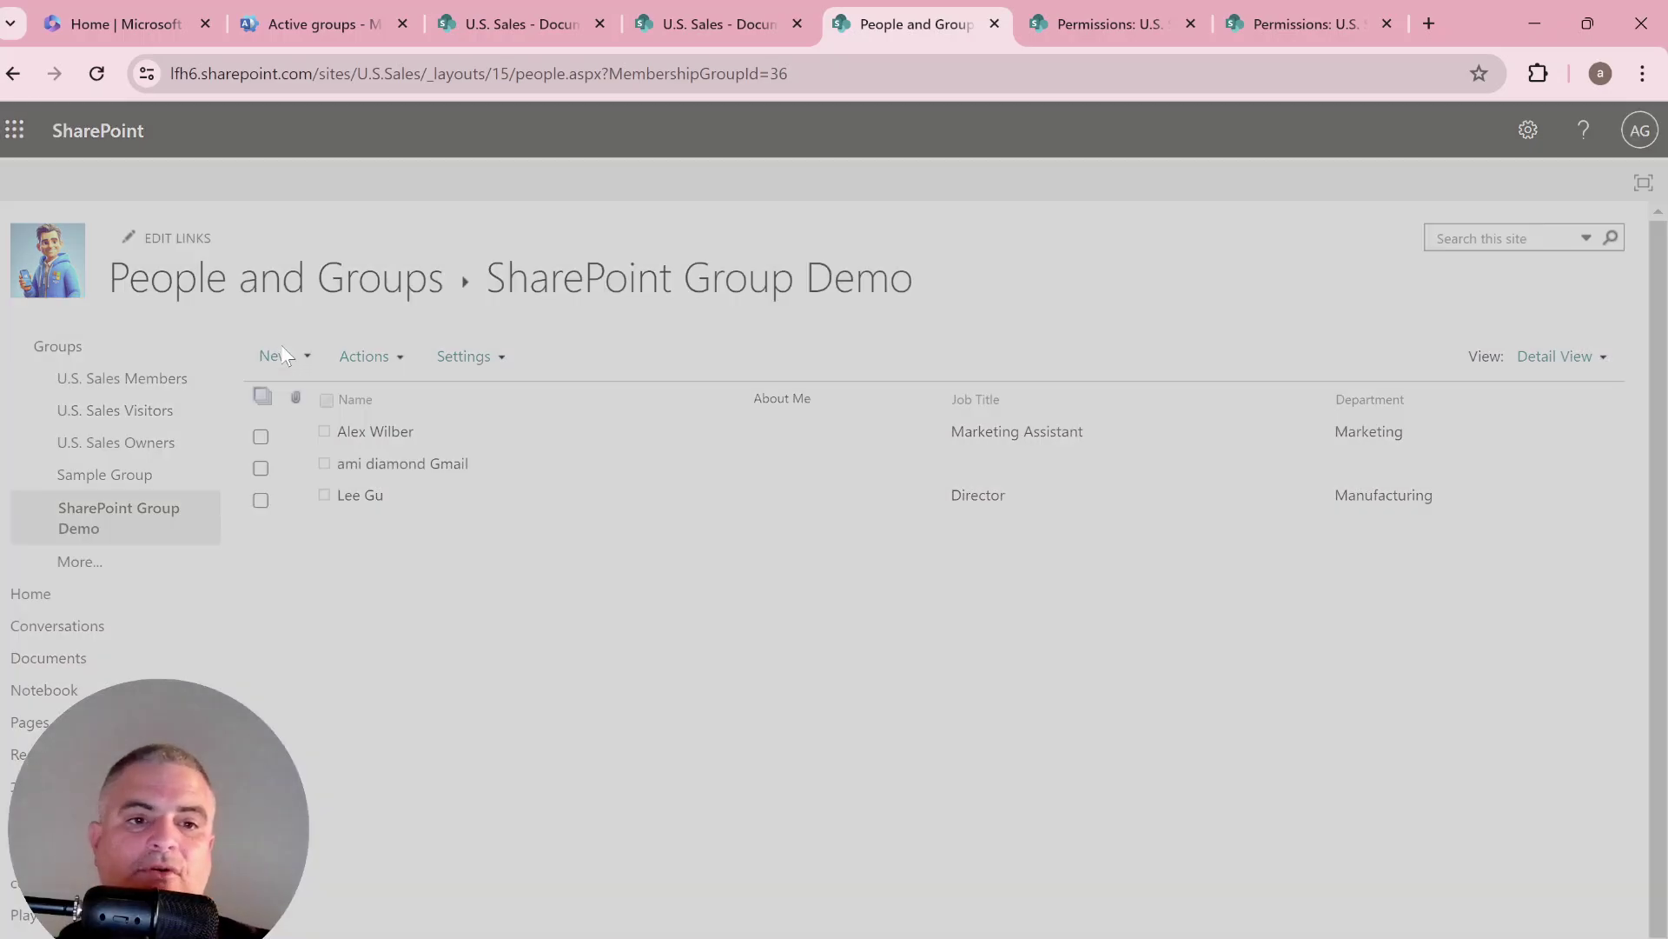
pyautogui.write('s')
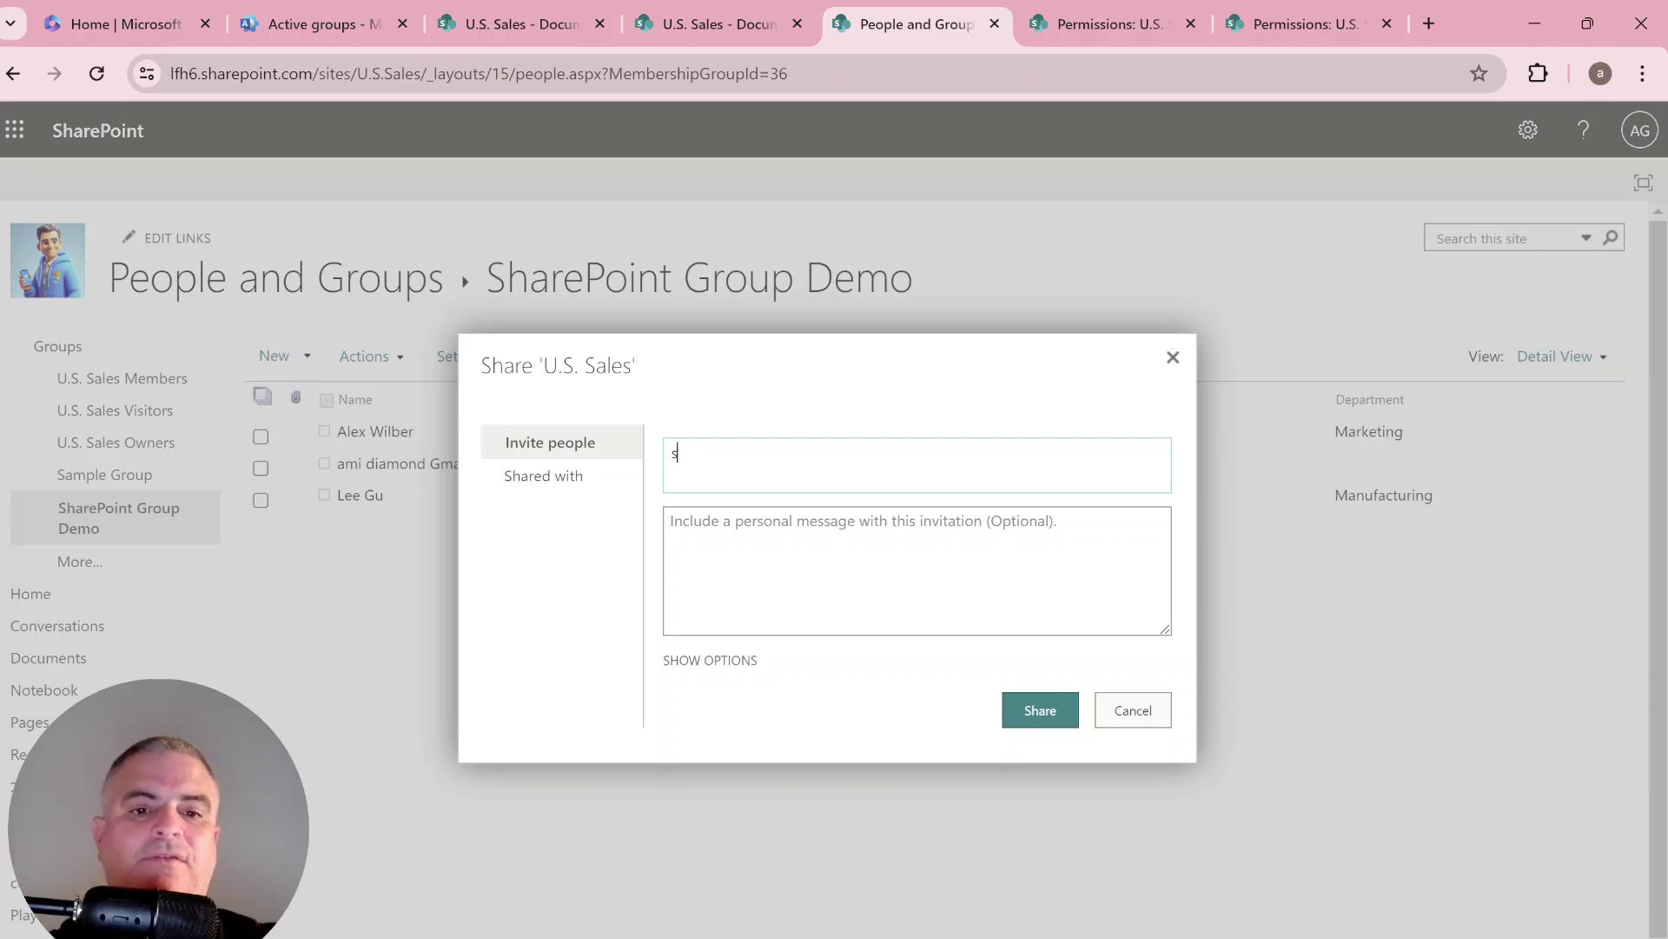
pyautogui.write('ec')
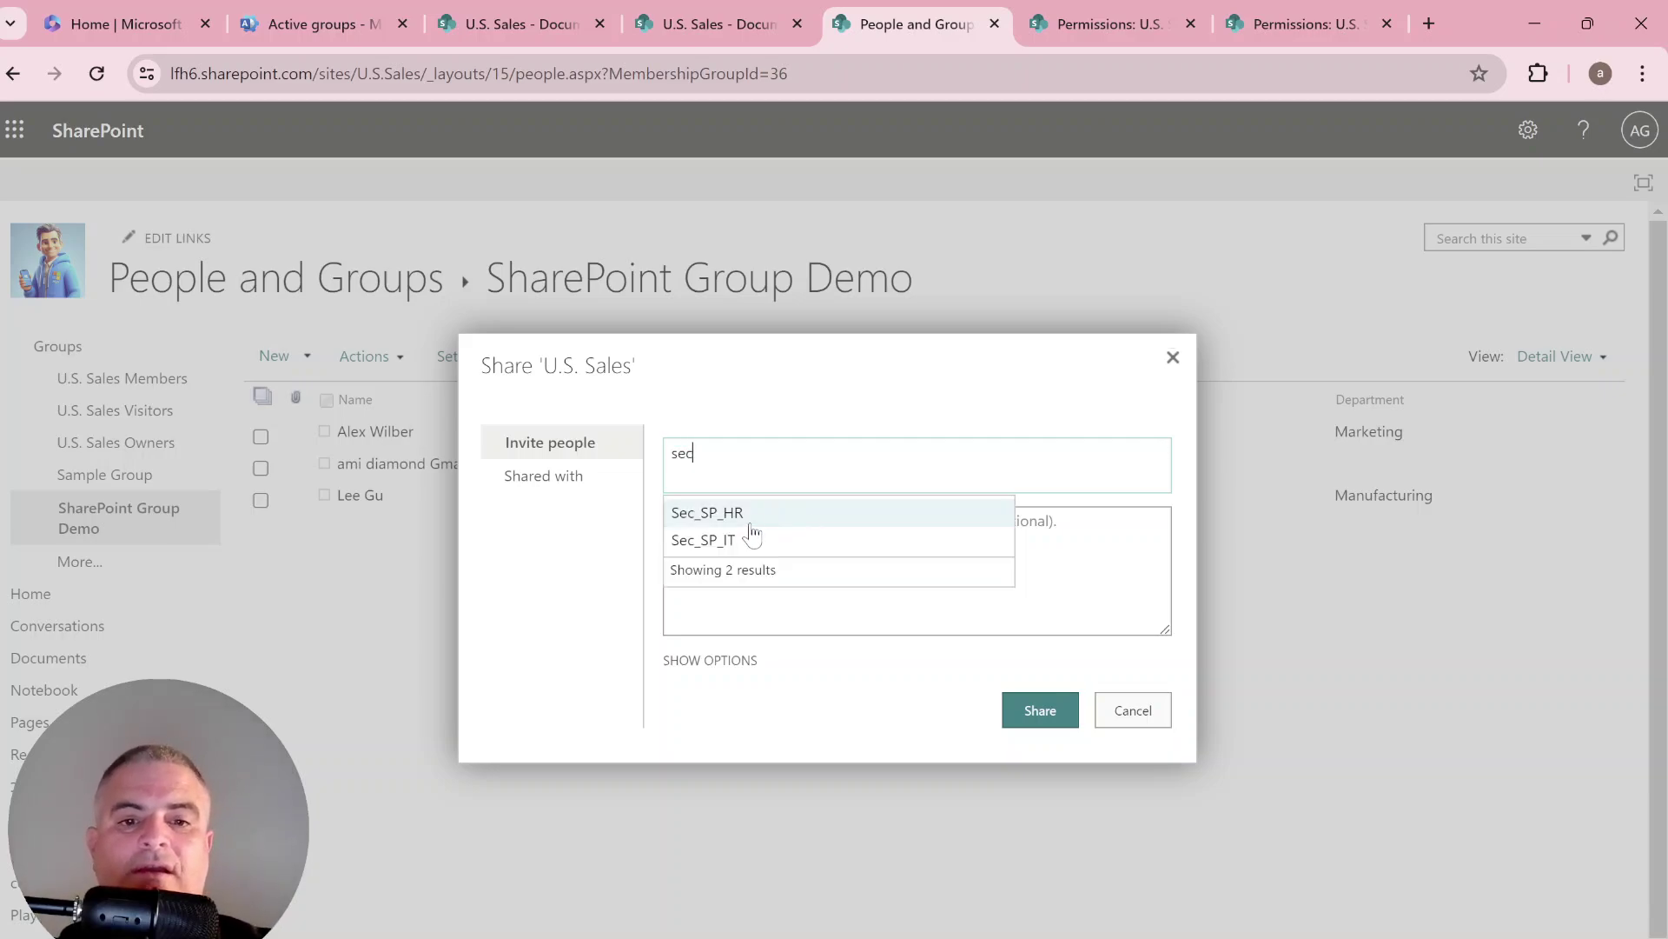
pyautogui.click(751, 524)
pyautogui.click(1041, 722)
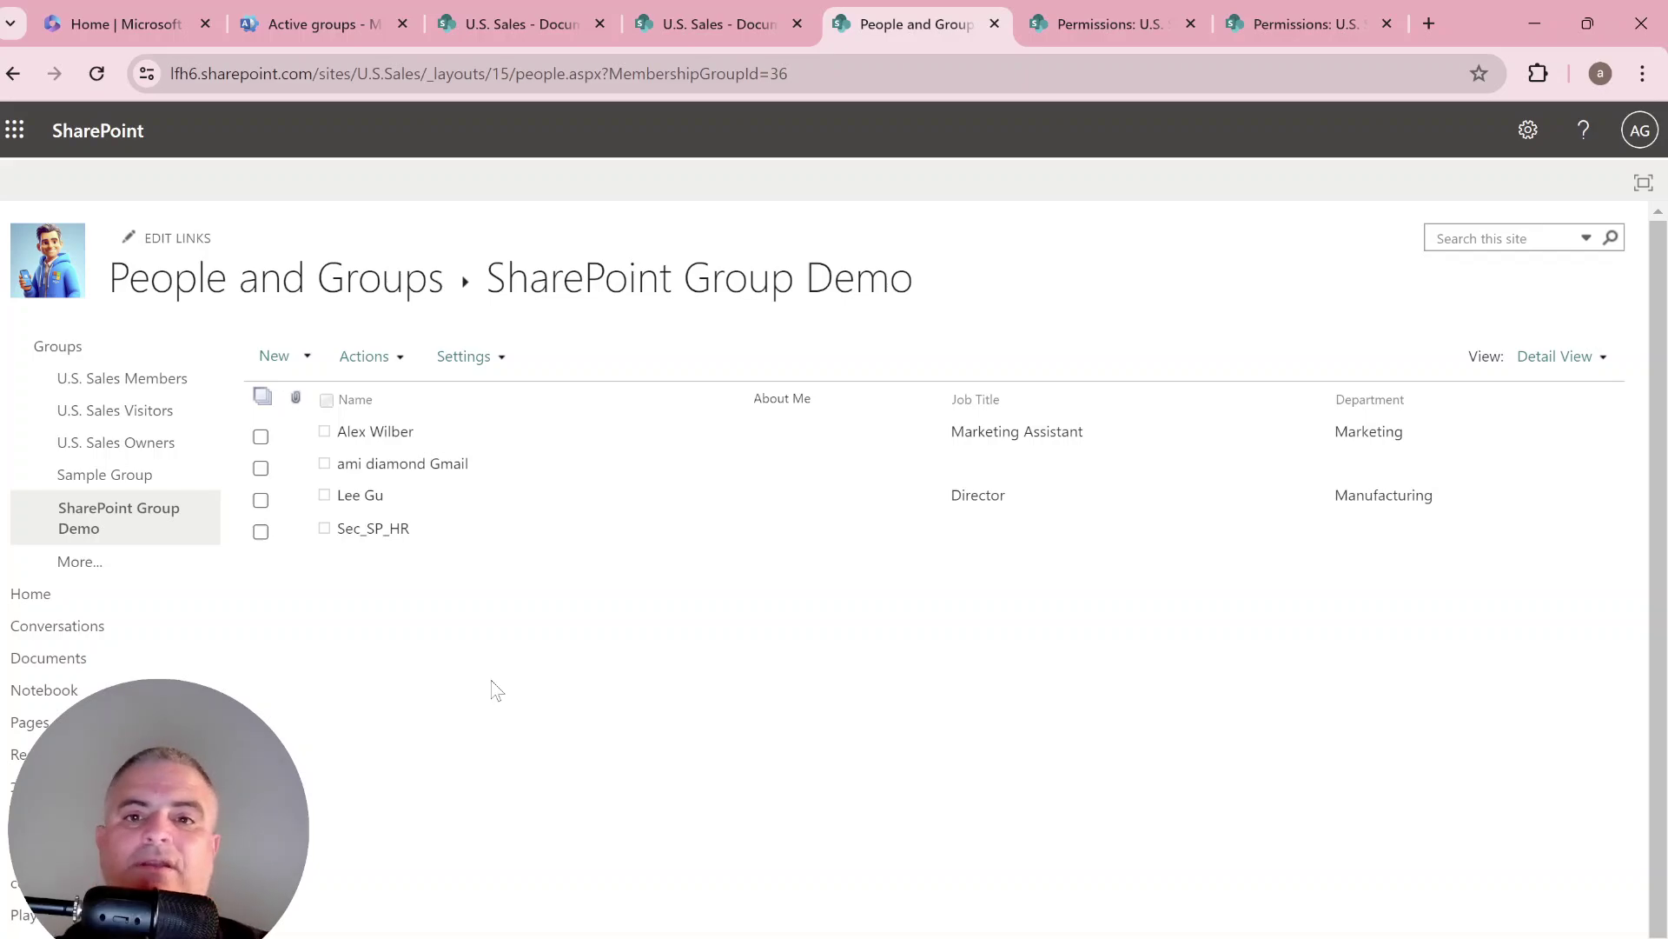
# Step: Share the U.S. Sales site with Sec_SP_HR at the default level and reload the permissions page
pyautogui.click(1297, 21)
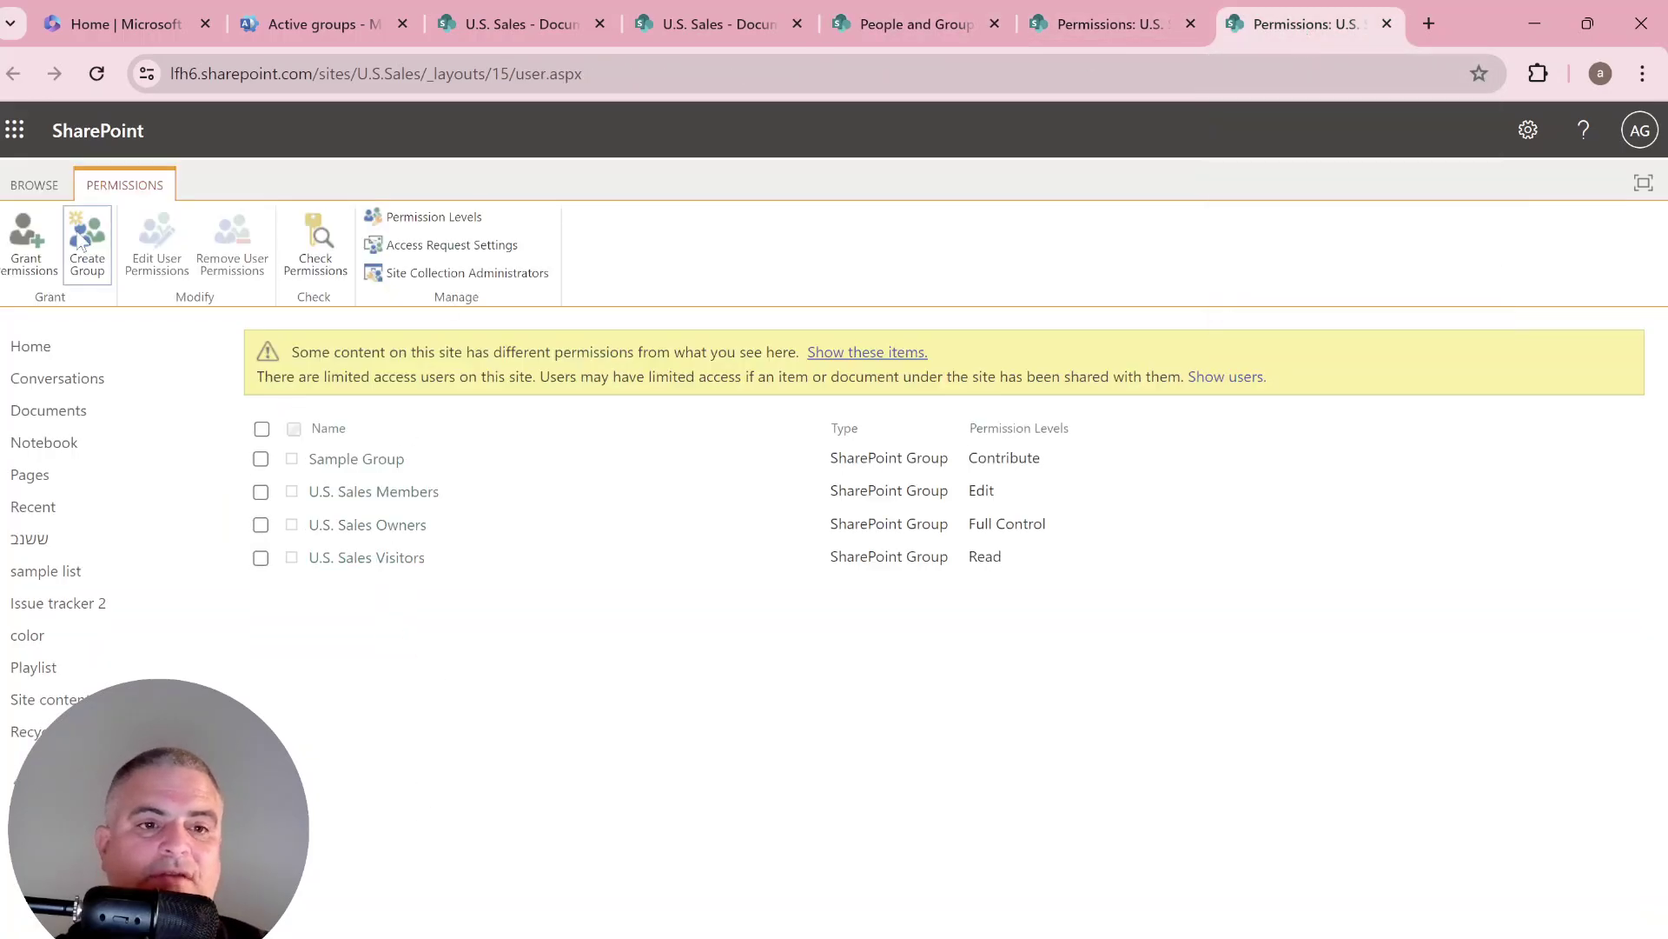
pyautogui.click(98, 75)
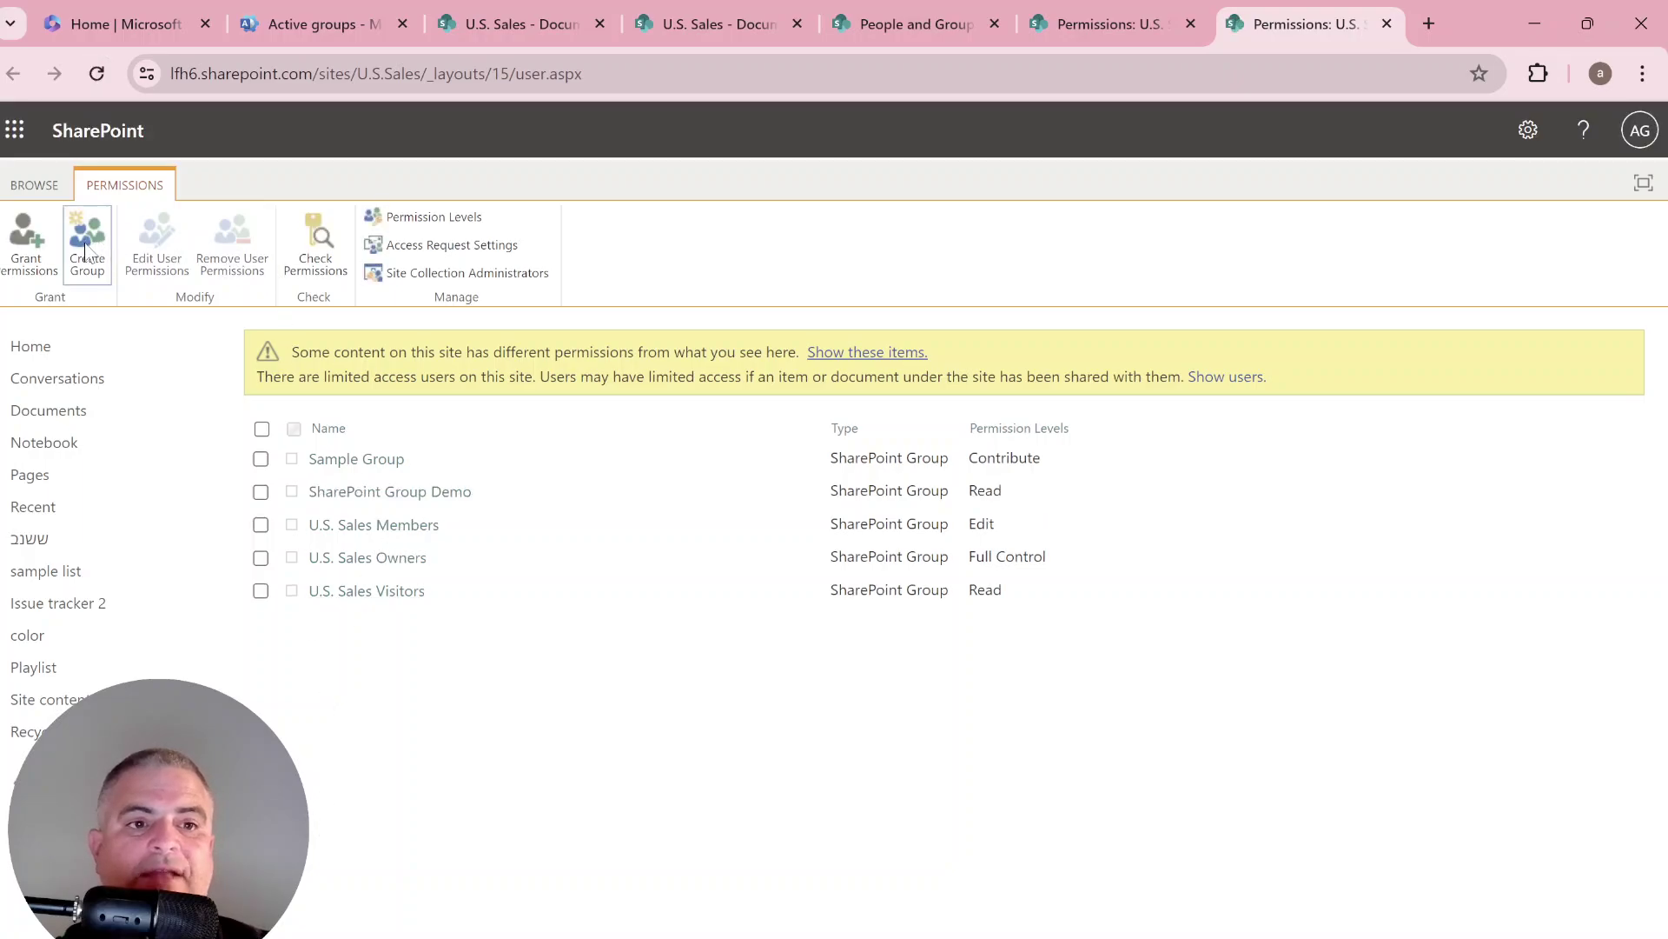
pyautogui.click(2, 257)
pyautogui.write('sec')
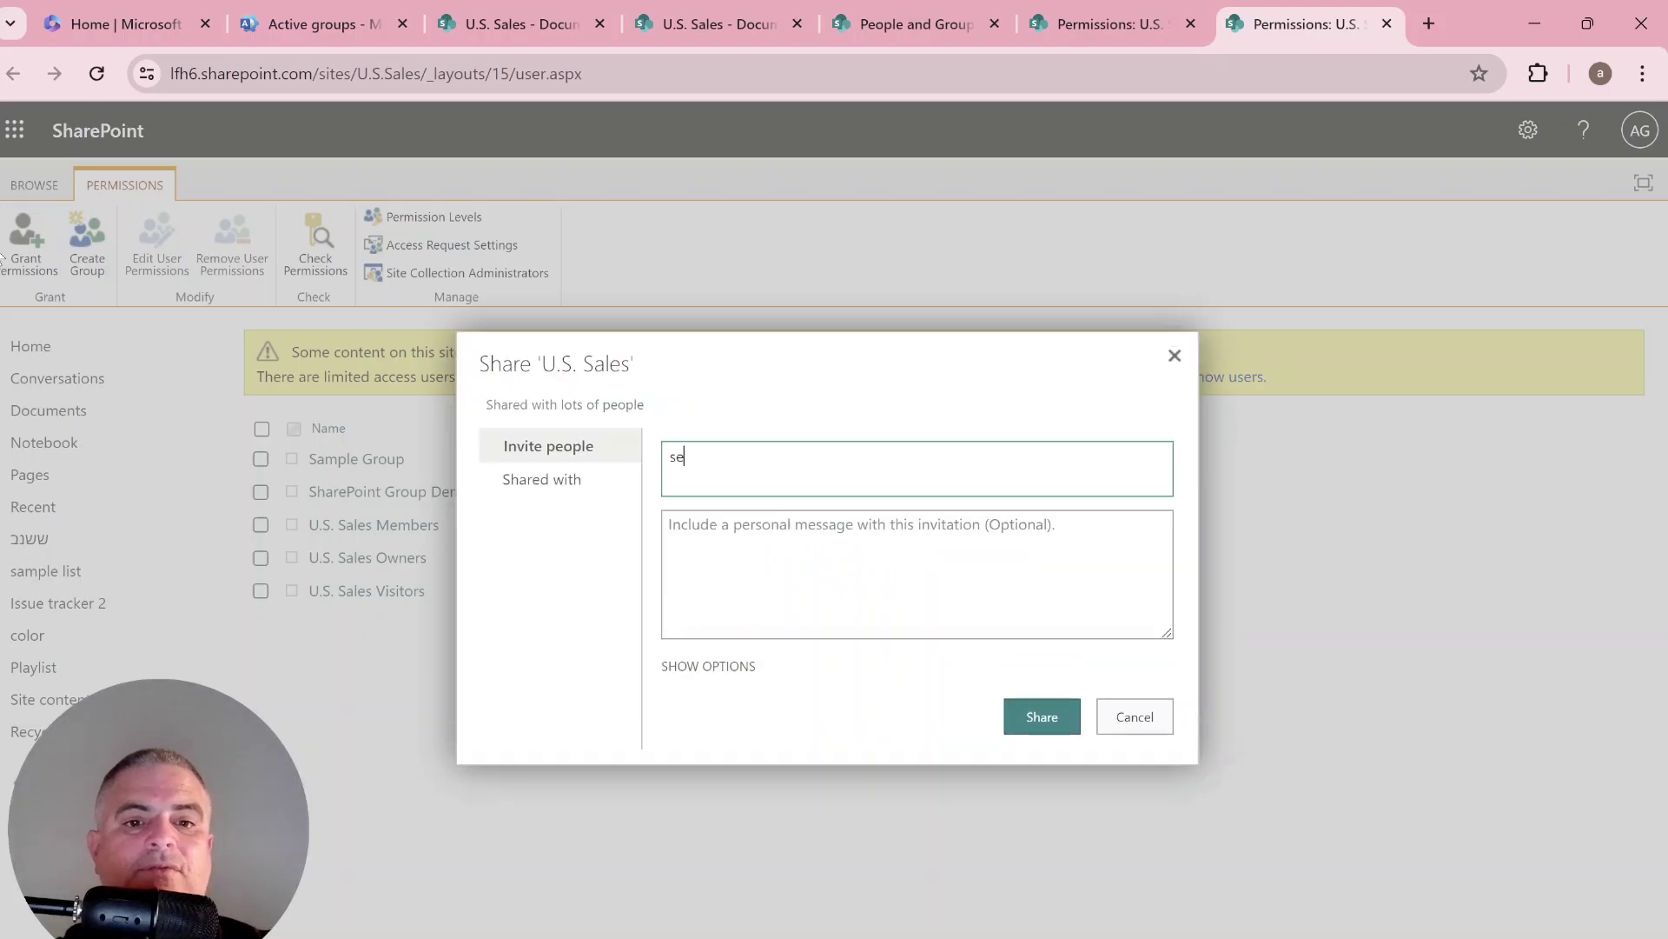
pyautogui.click(706, 518)
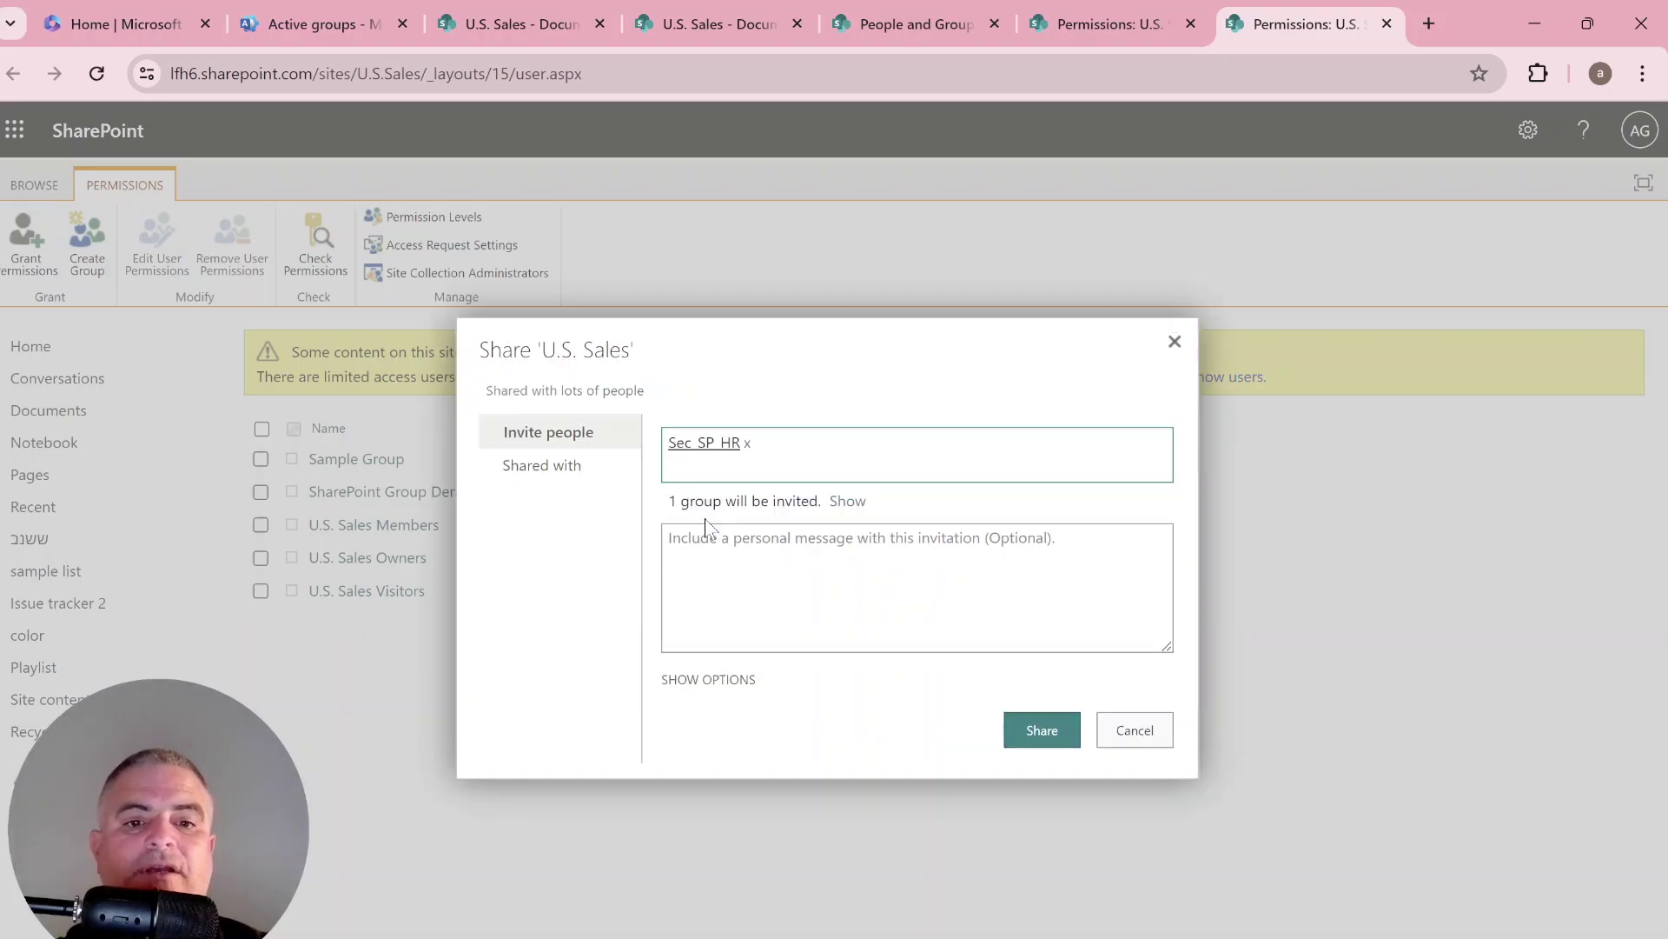
pyautogui.click(1029, 728)
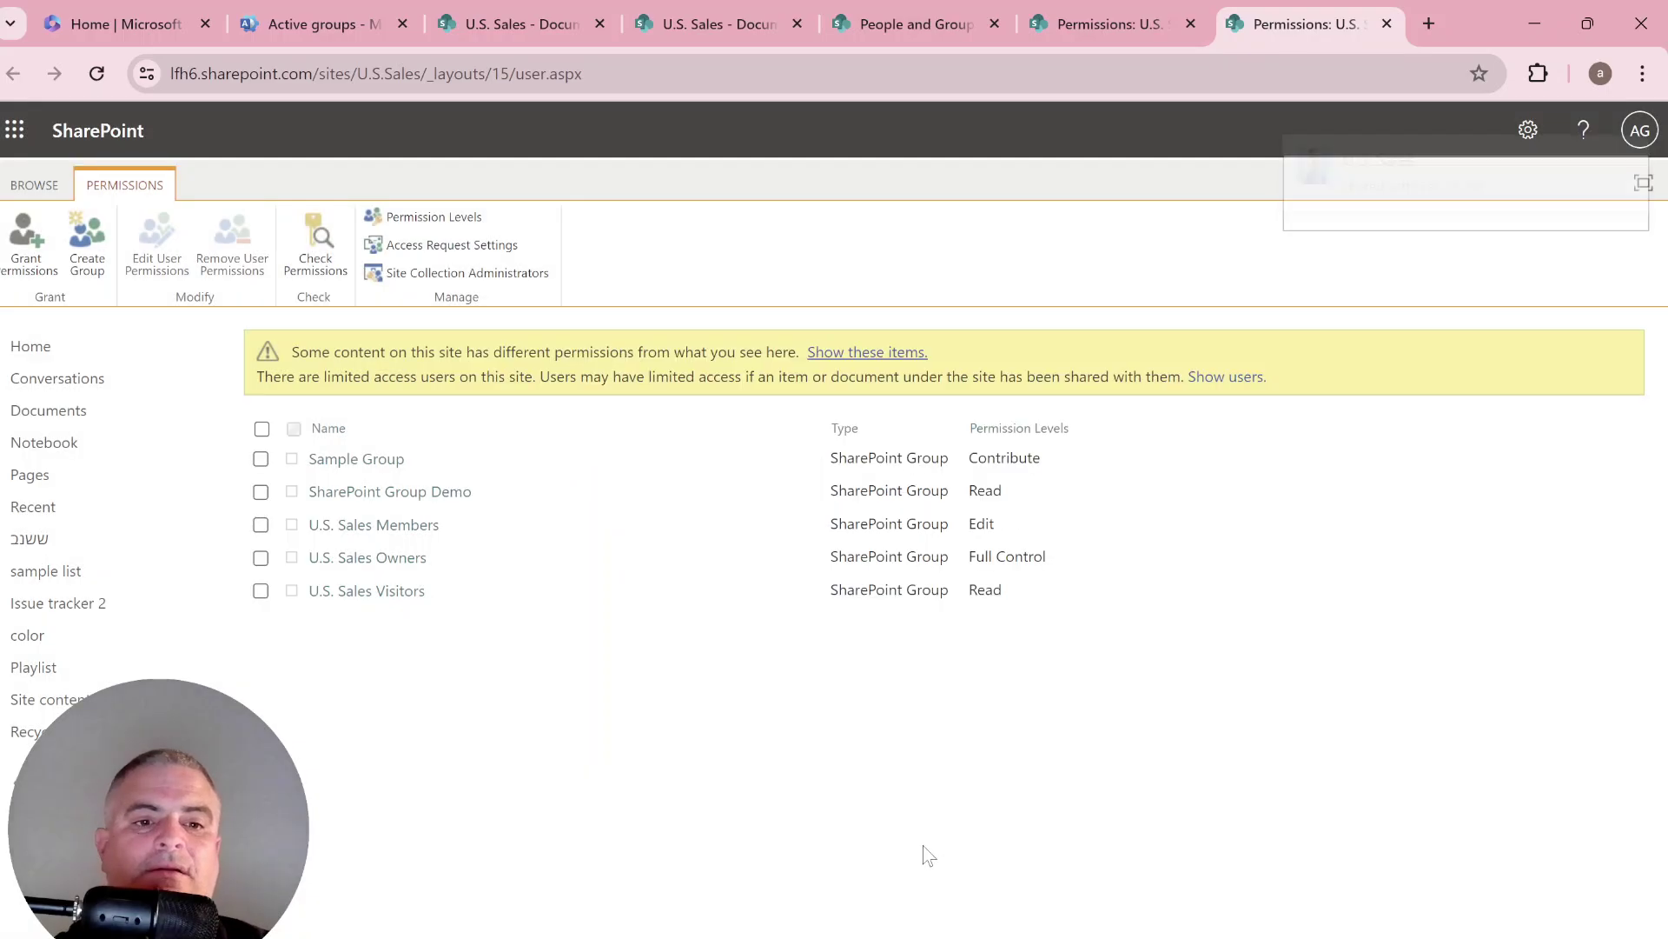
pyautogui.click(96, 73)
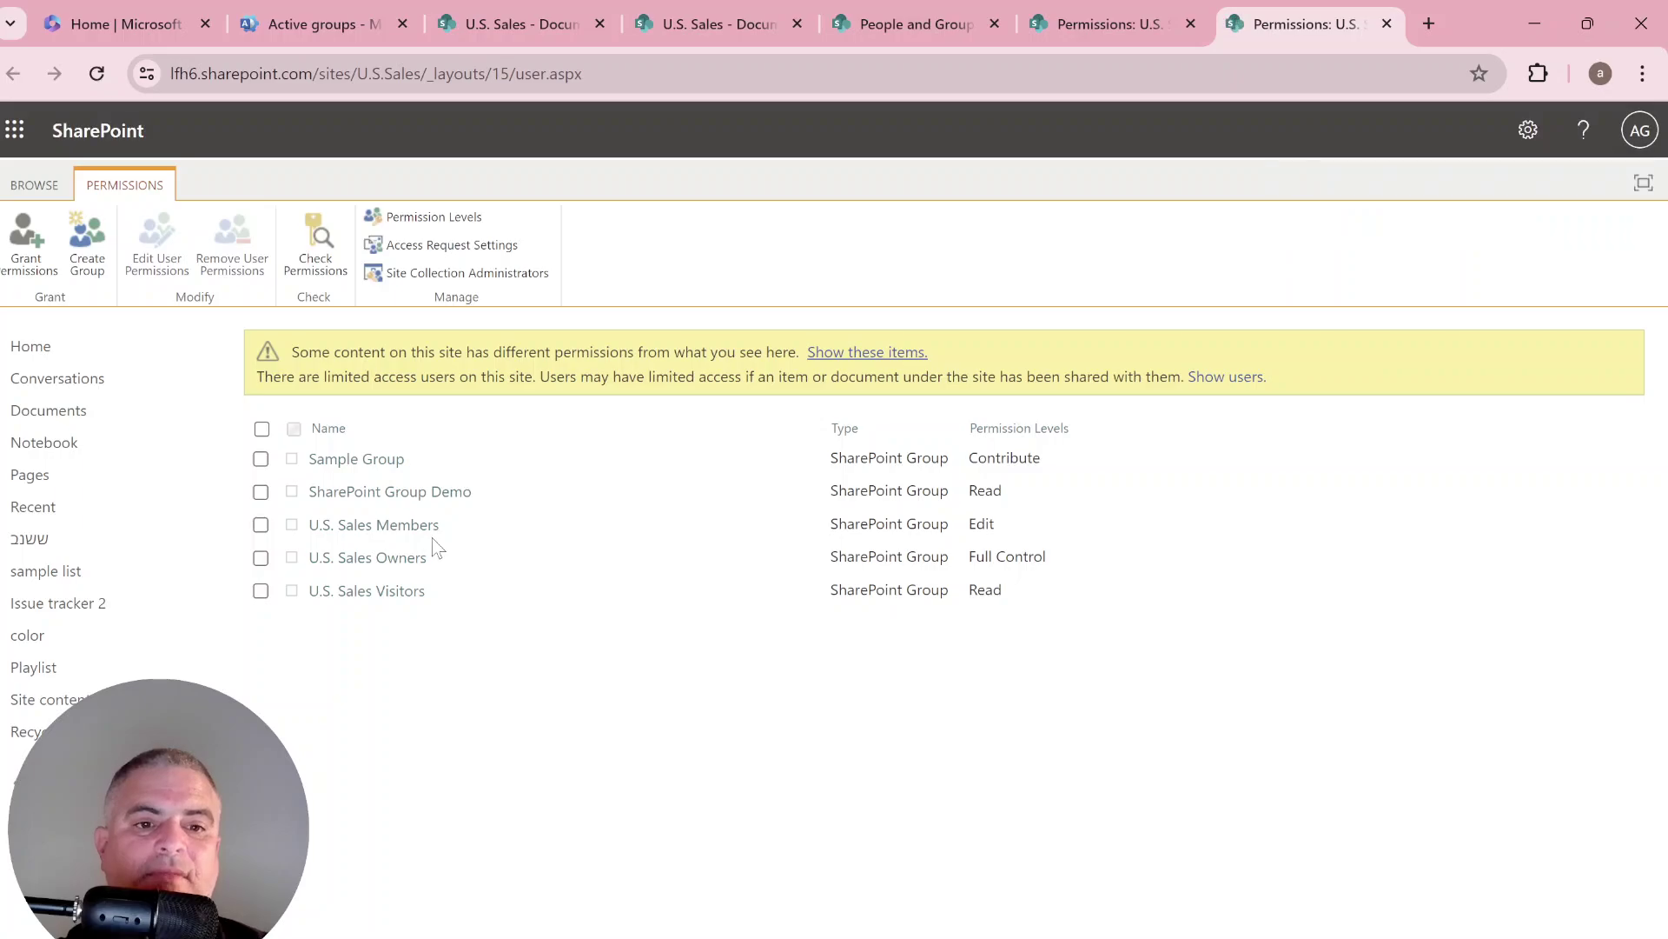
pyautogui.click(97, 73)
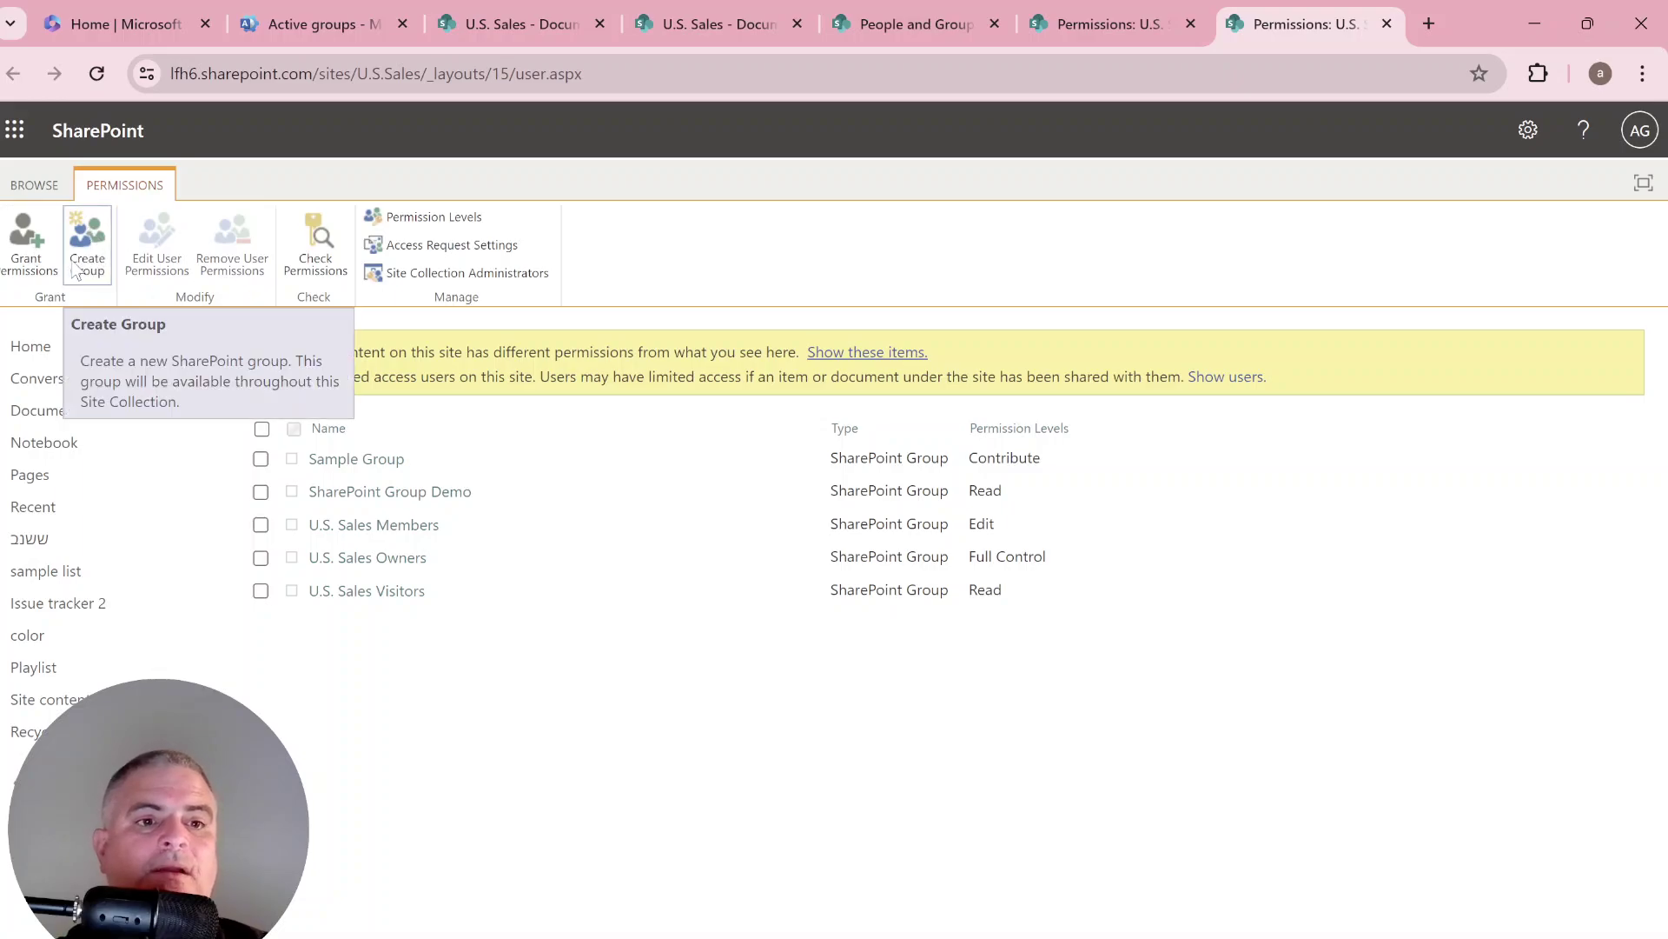
# Step: Grant Sec_SP_HR Read permission on the U.S. Sales site
pyautogui.click(33, 252)
pyautogui.write('s')
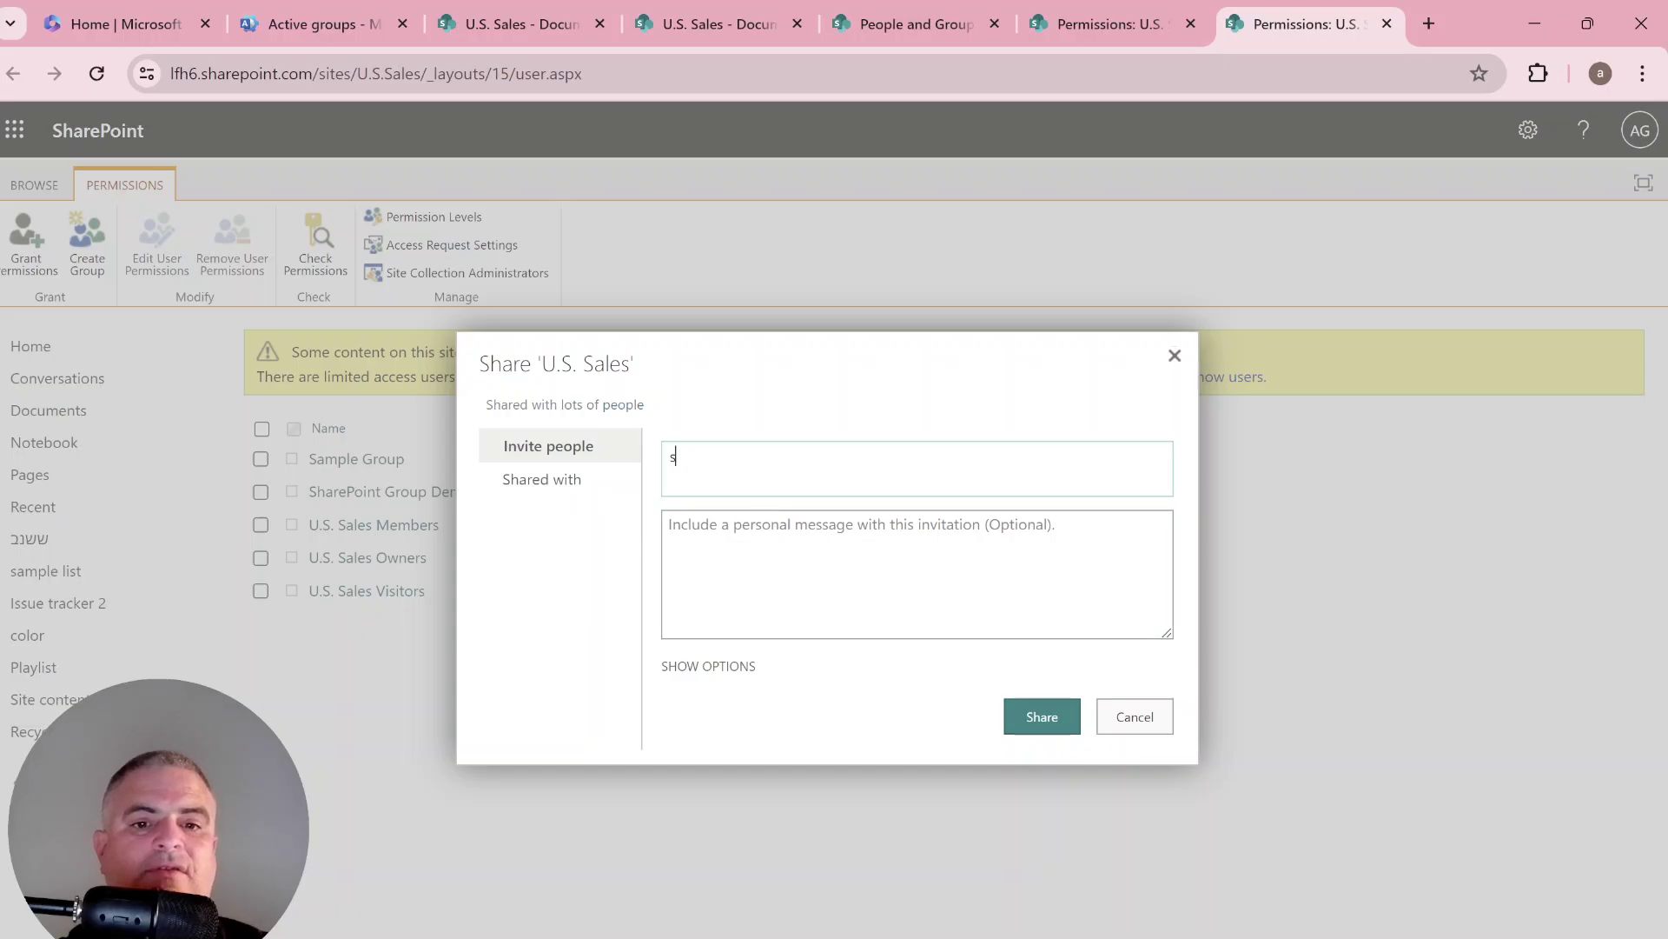
pyautogui.write('ec')
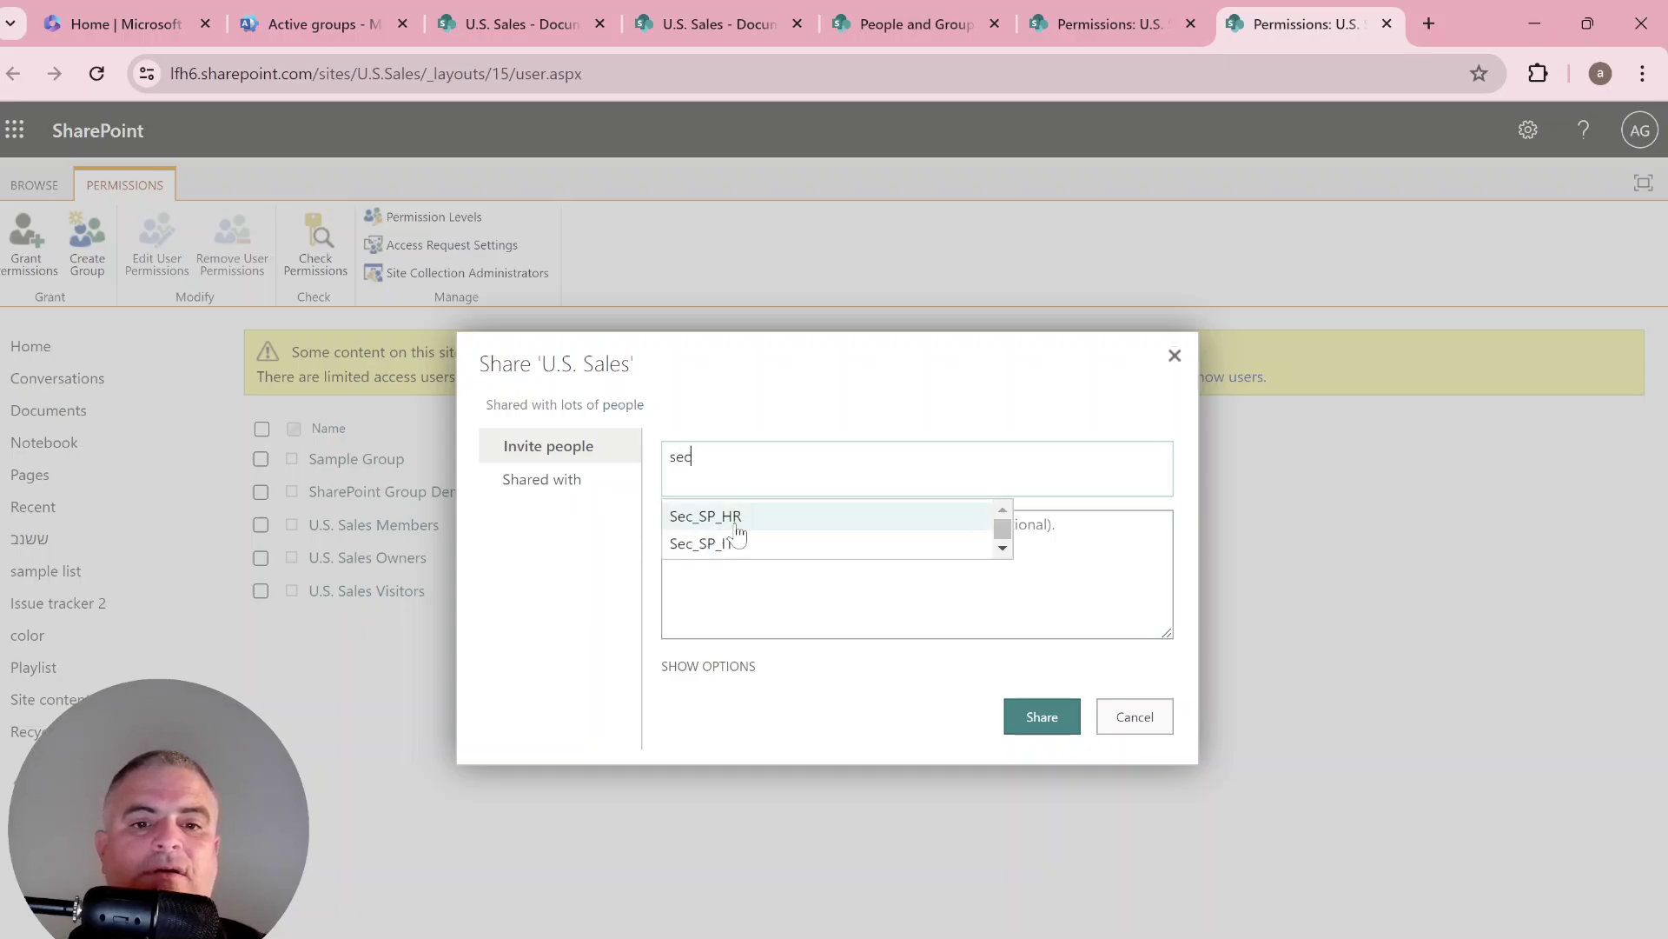
pyautogui.click(732, 521)
pyautogui.click(707, 682)
pyautogui.click(864, 730)
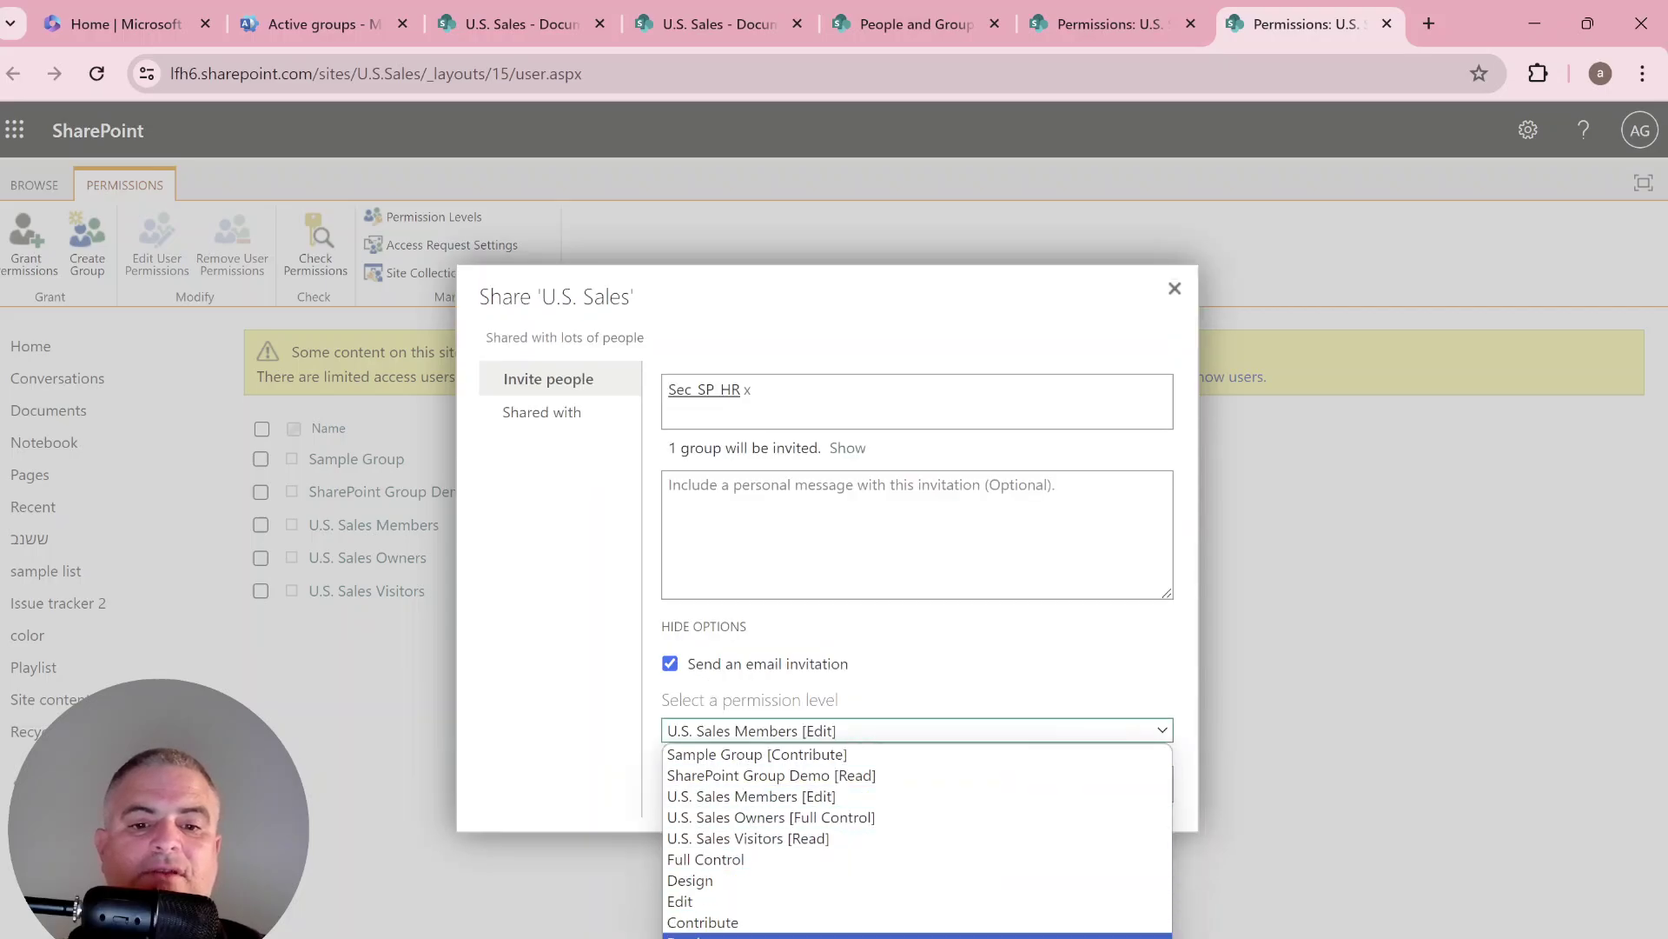
pyautogui.click(707, 936)
pyautogui.click(1038, 806)
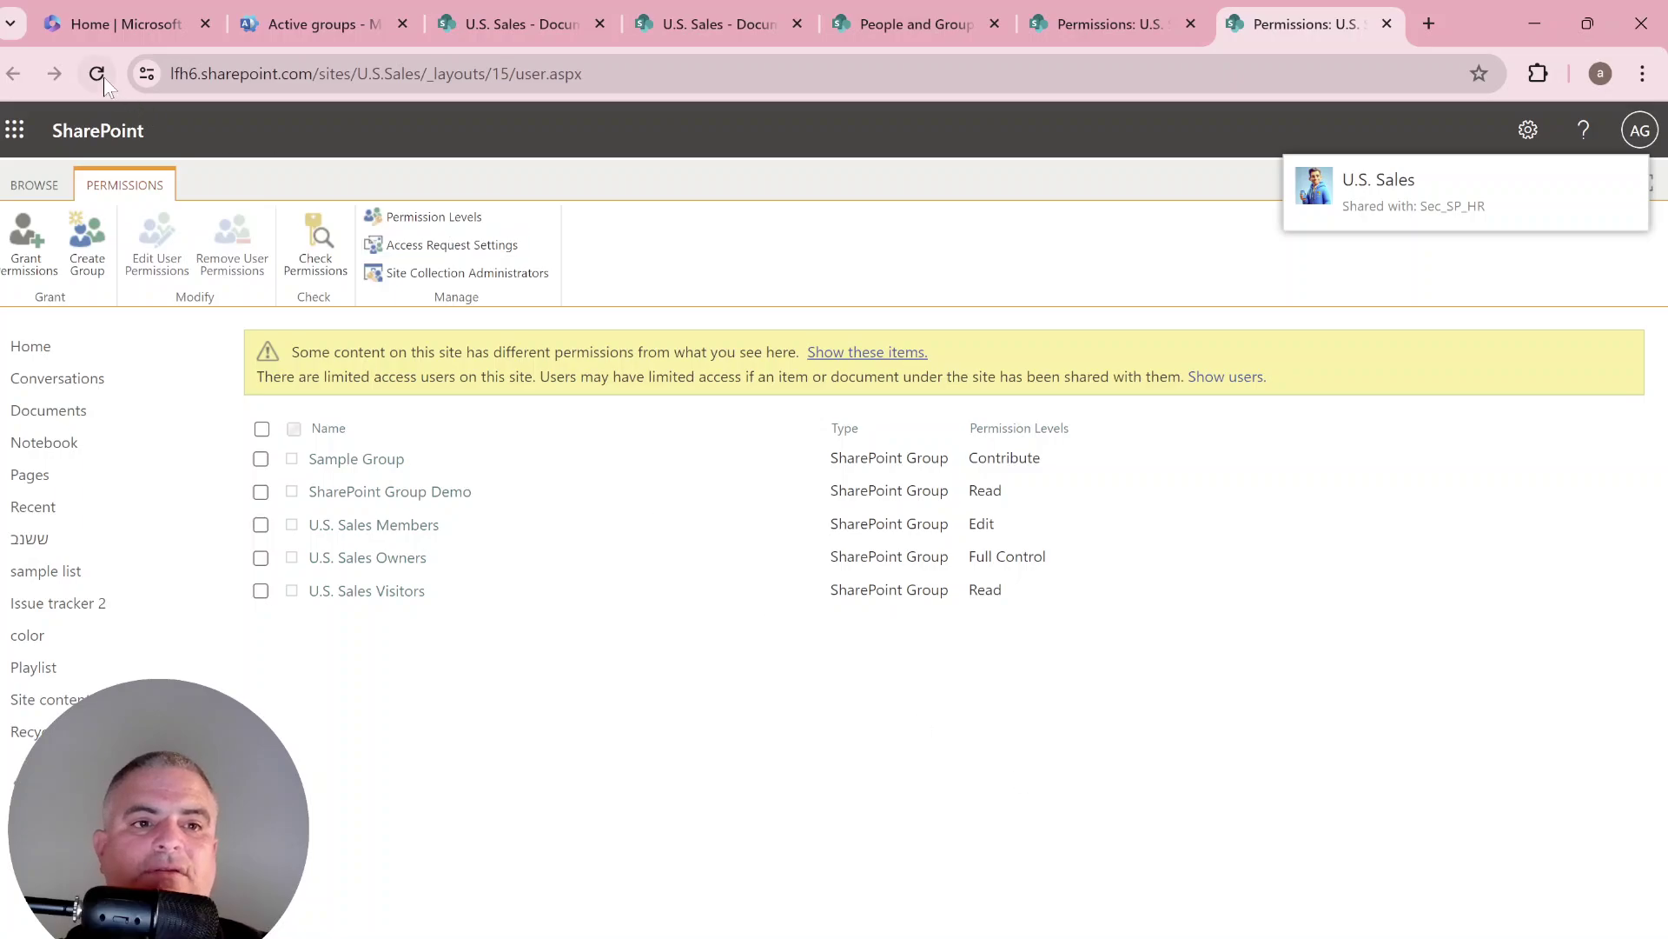
# Step: Reload the permissions list and highlight Sec_SP_HR's Domain Group type
pyautogui.click(103, 77)
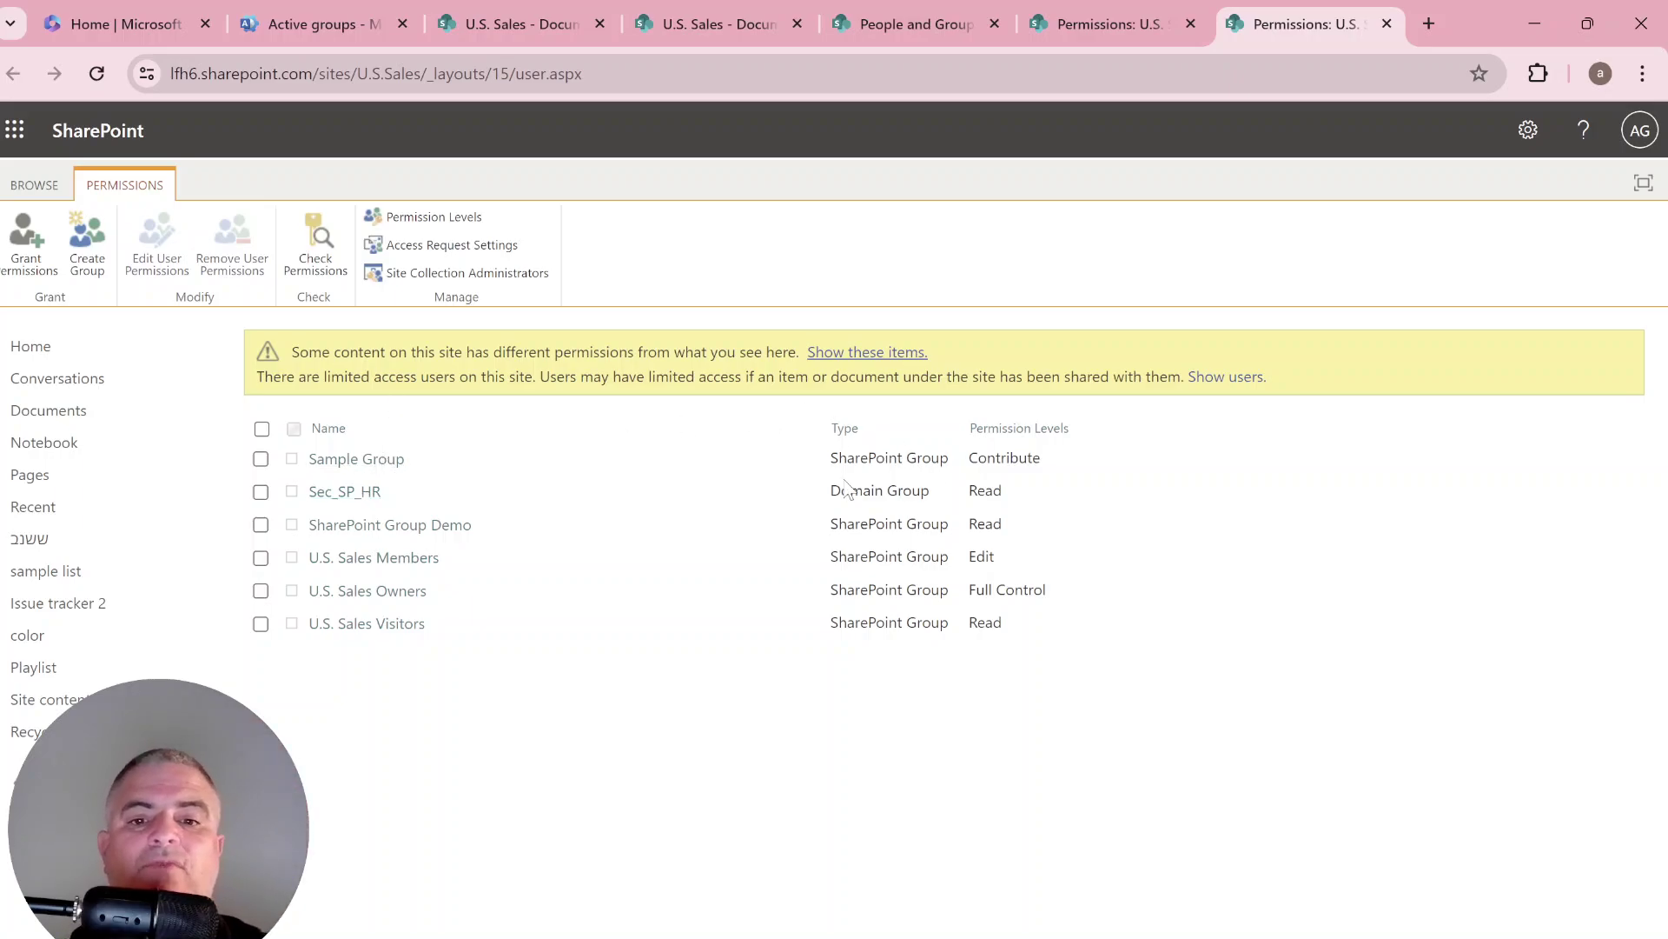
pyautogui.moveTo(938, 506); pyautogui.dragTo(850, 492)
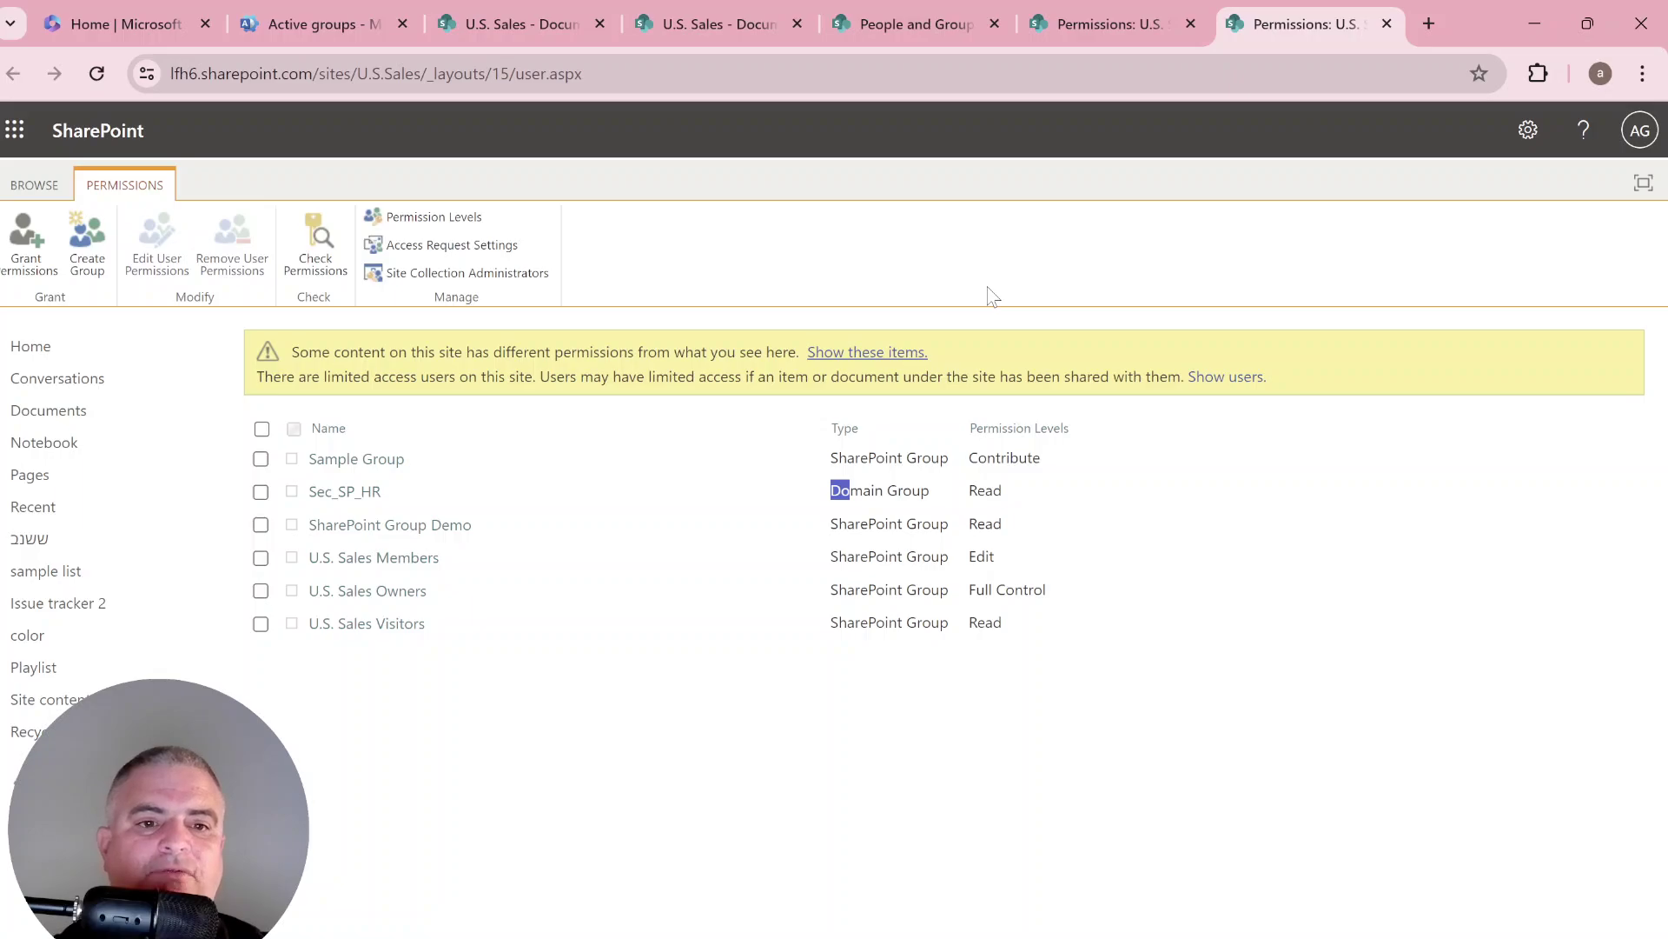
pyautogui.click(402, 565)
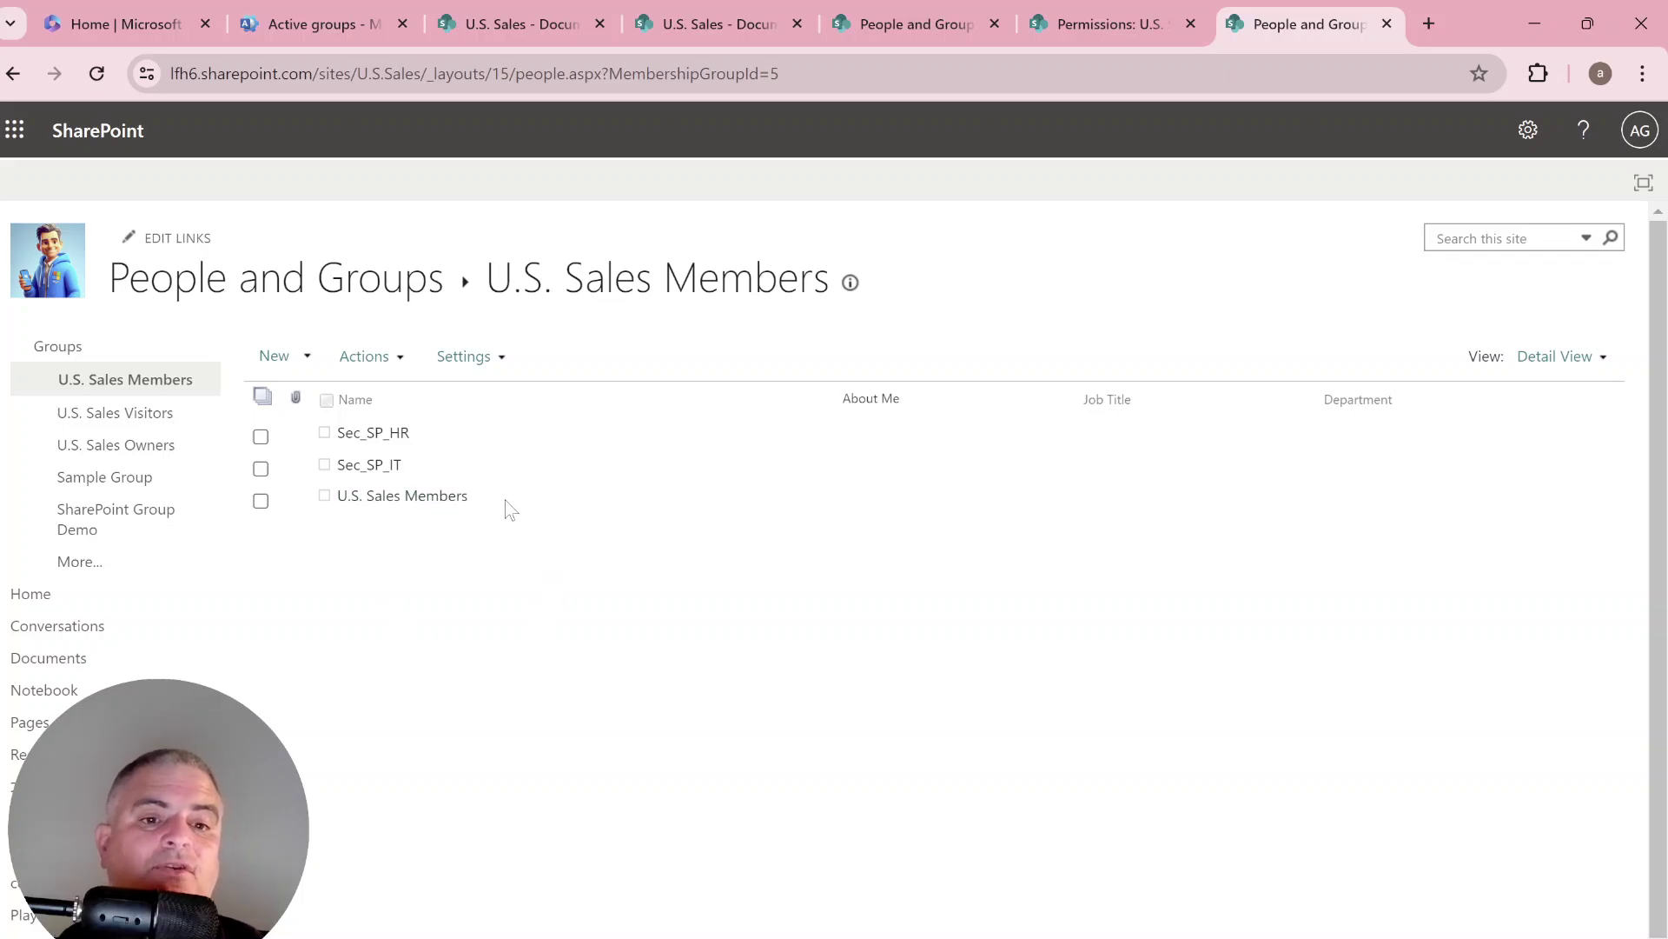
pyautogui.moveTo(473, 498); pyautogui.dragTo(339, 499)
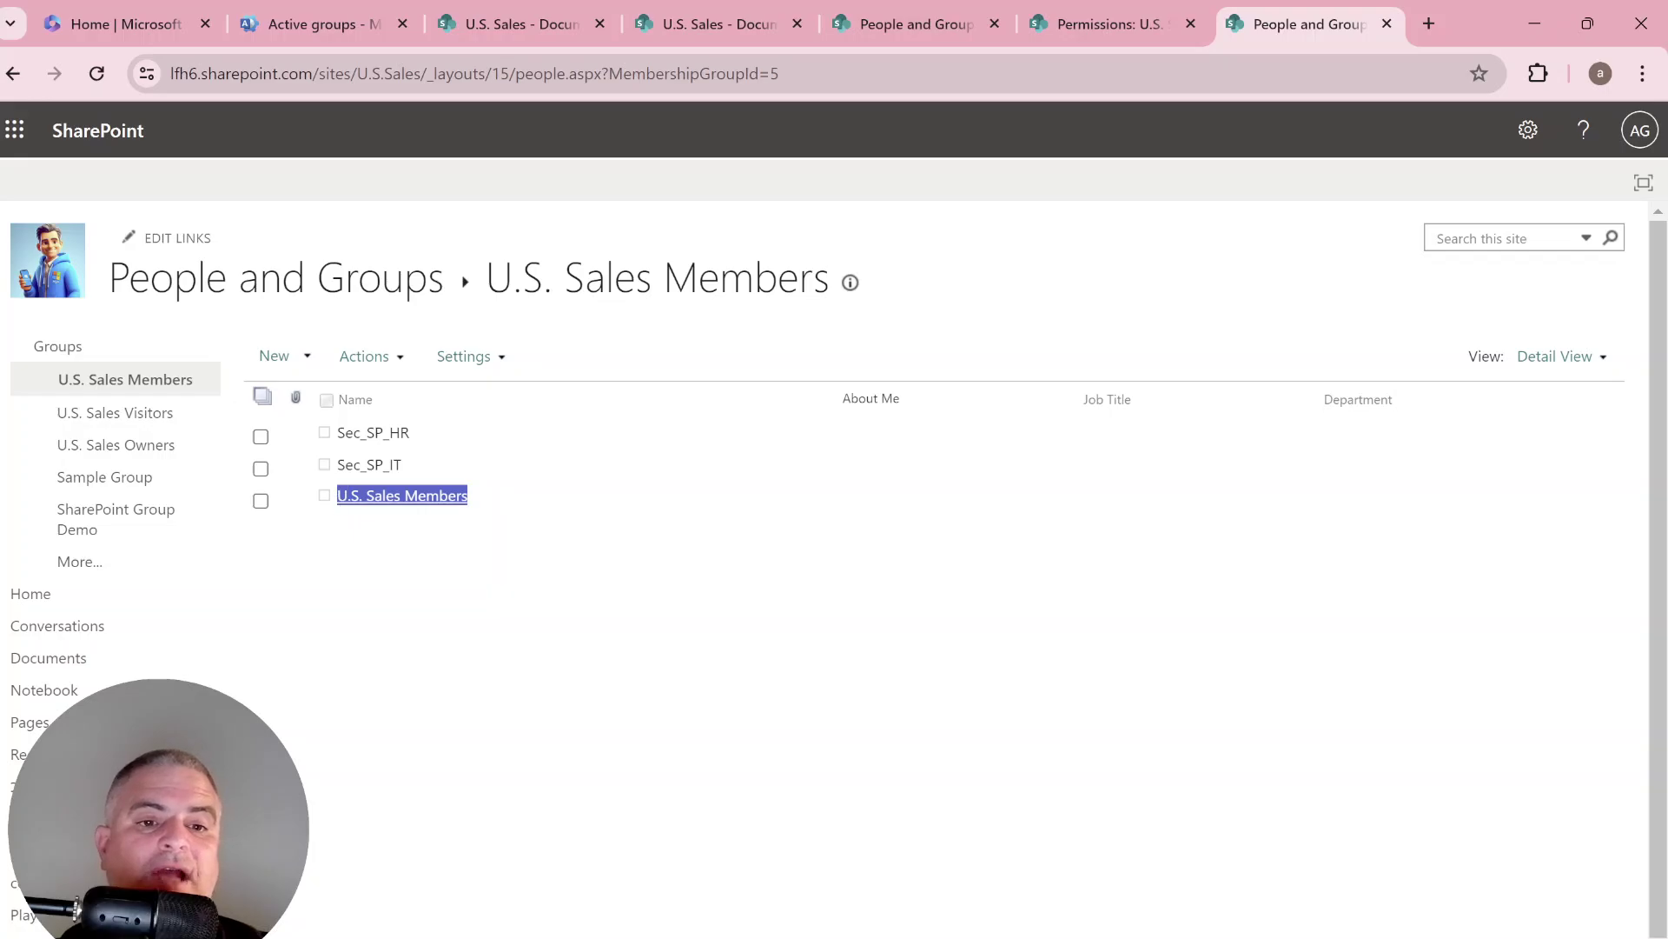
pyautogui.click(19, 74)
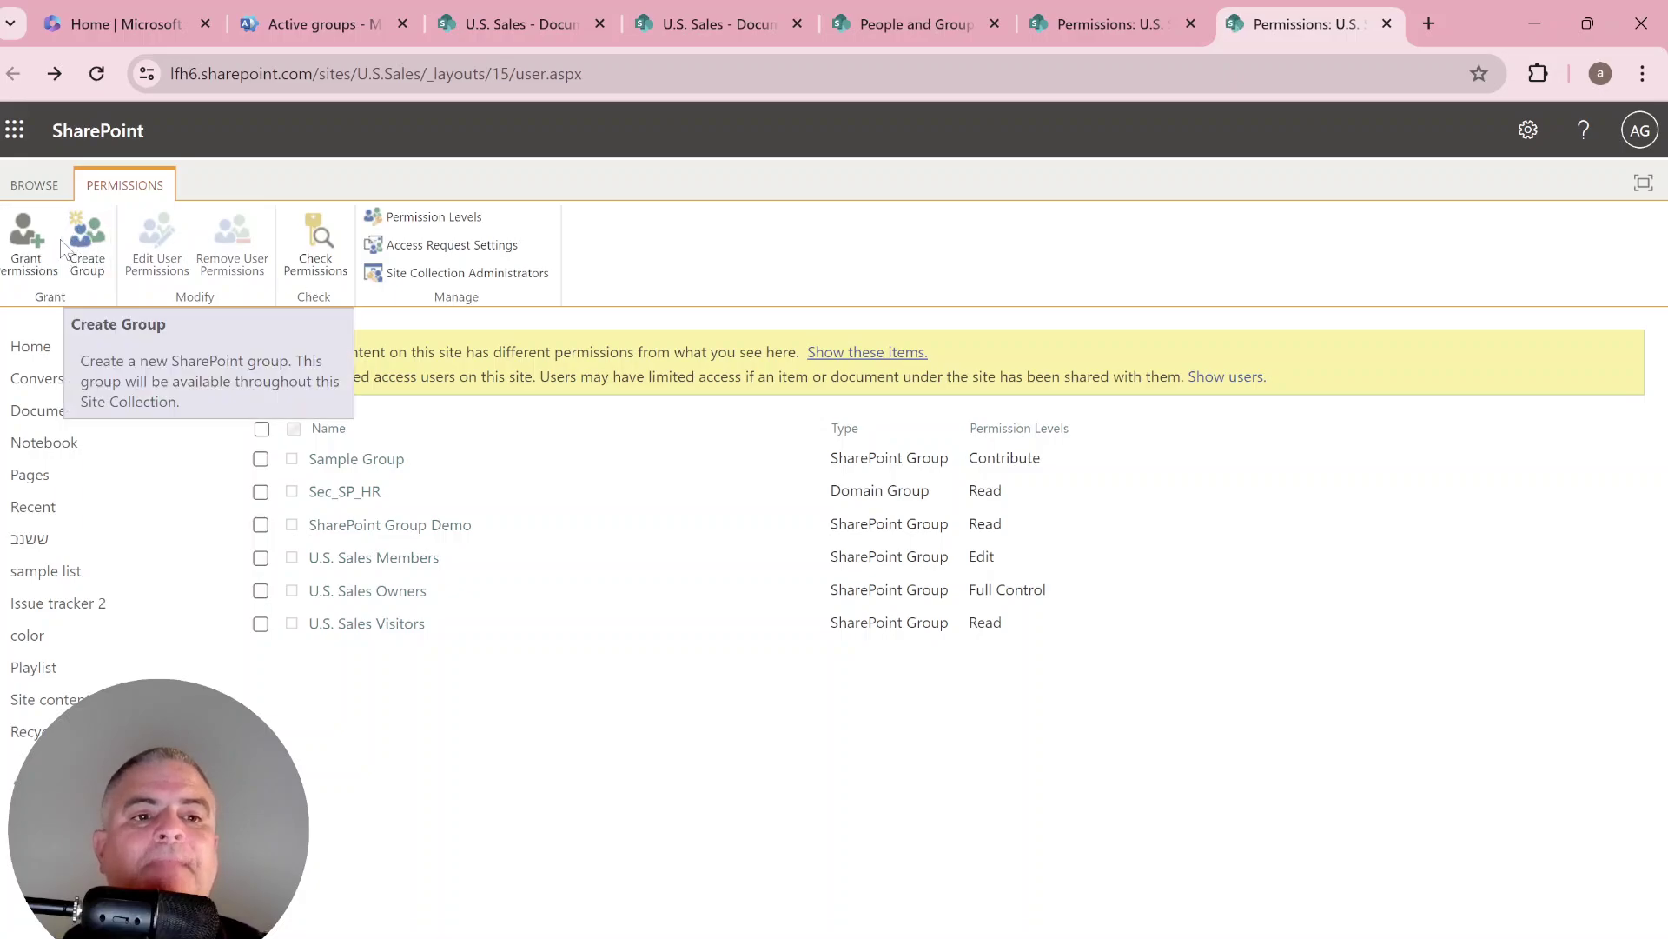
# Step: Share the site at Edit permission level, then reload the permissions page
pyautogui.click(38, 237)
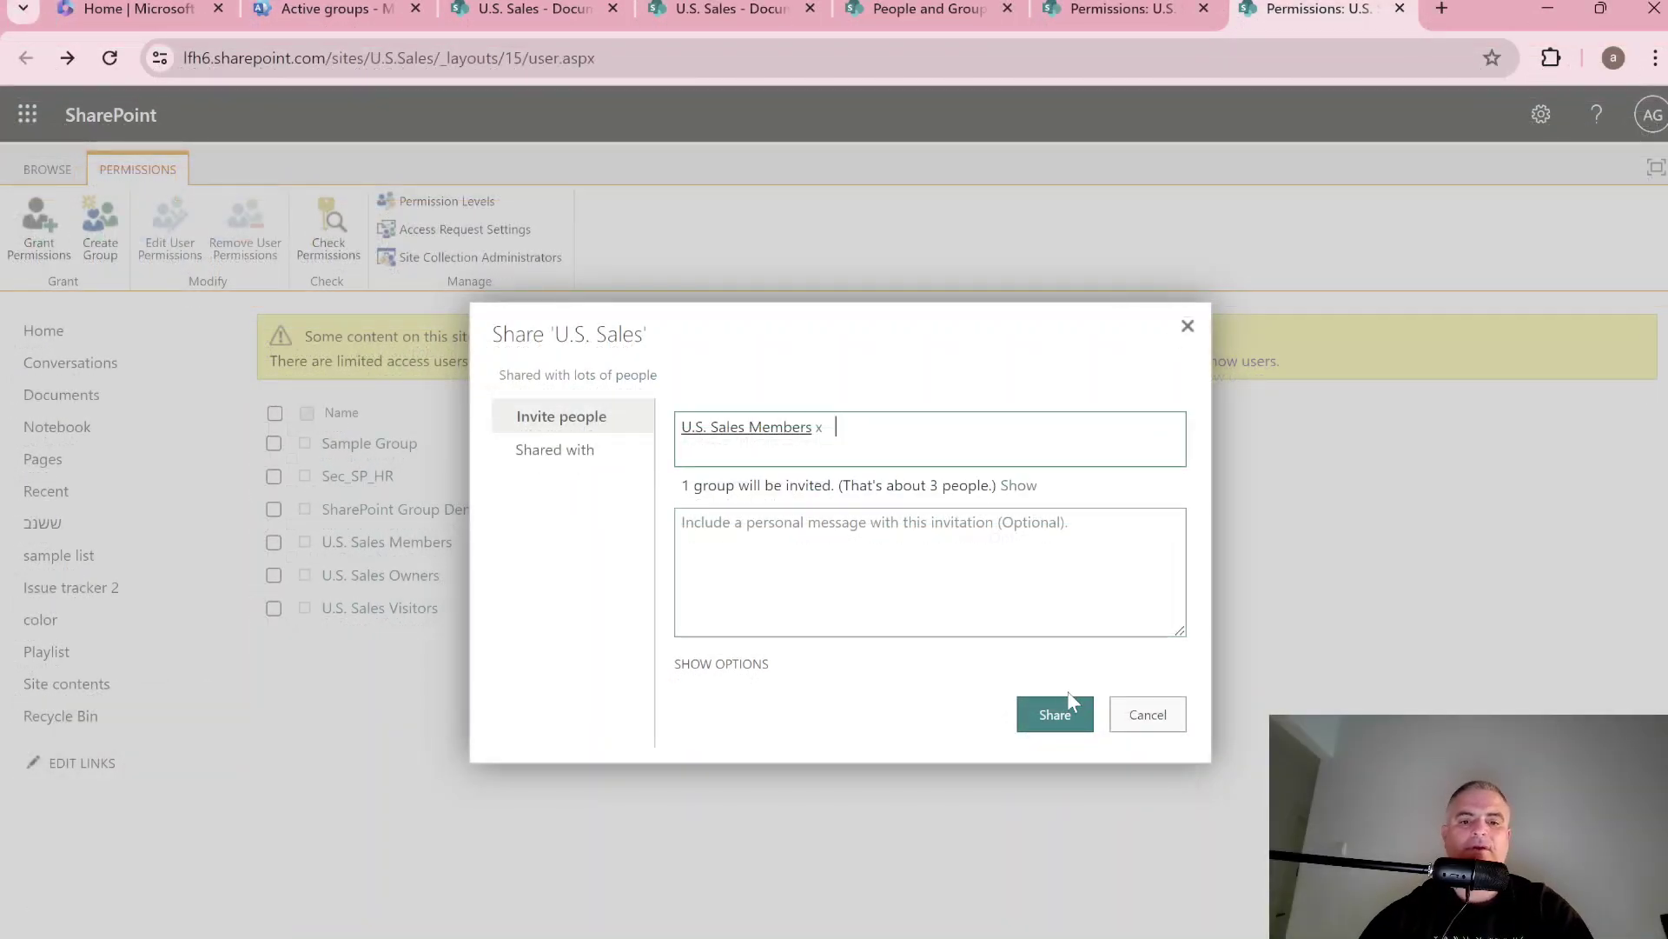
pyautogui.click(749, 662)
pyautogui.click(871, 715)
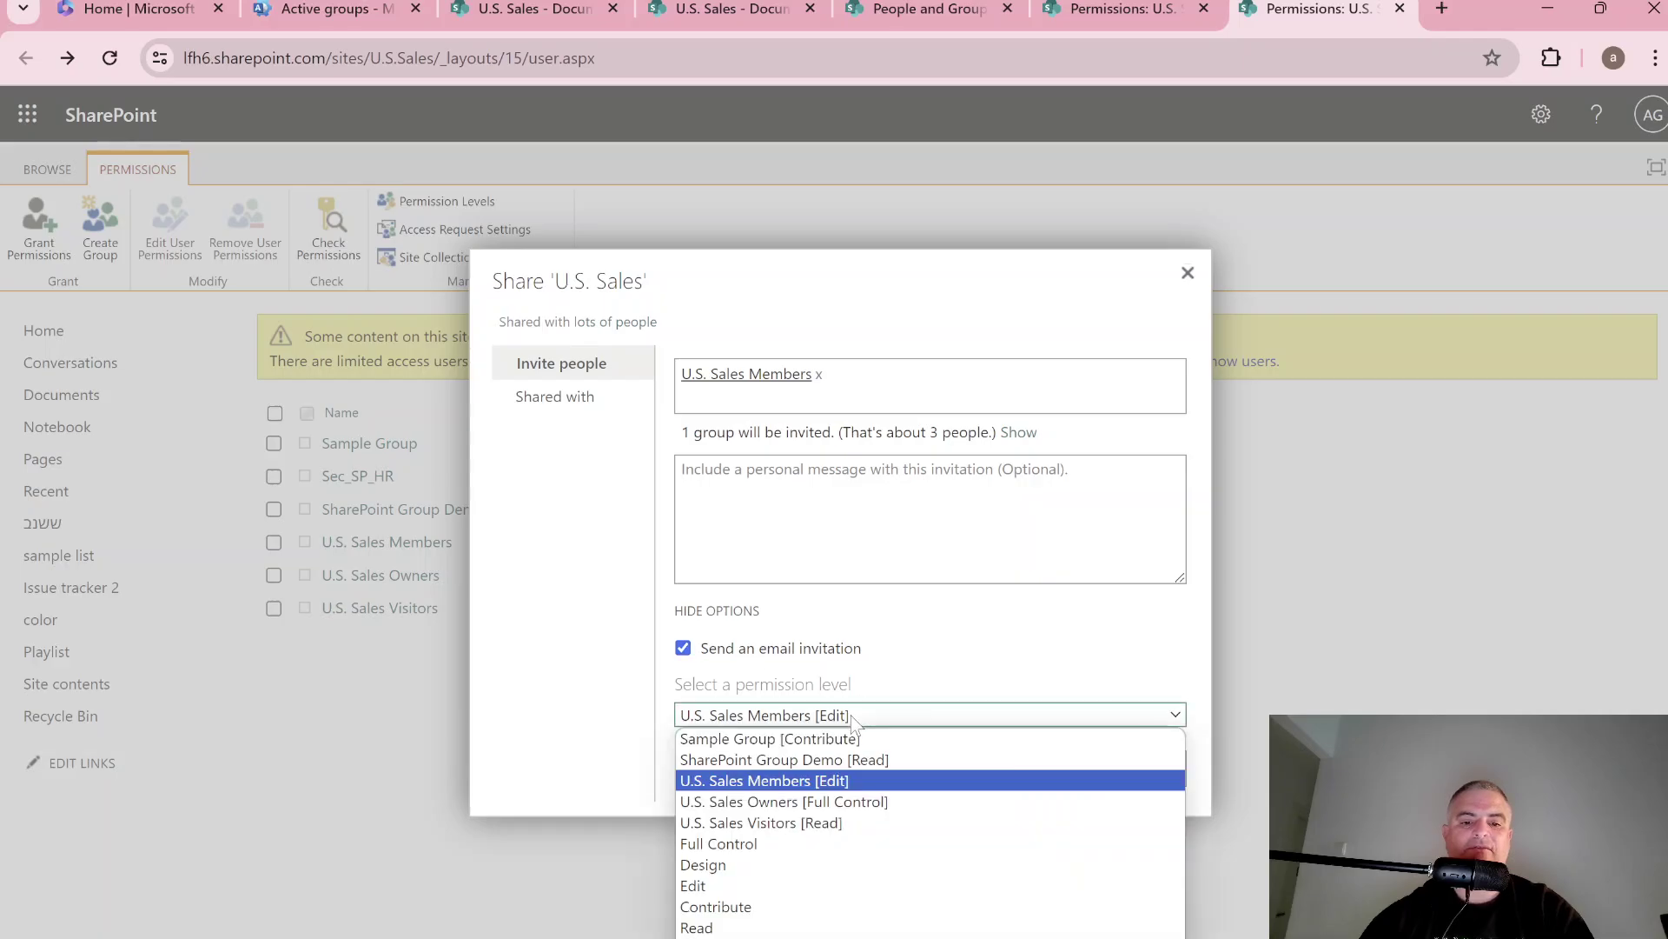
pyautogui.click(737, 886)
pyautogui.click(1059, 779)
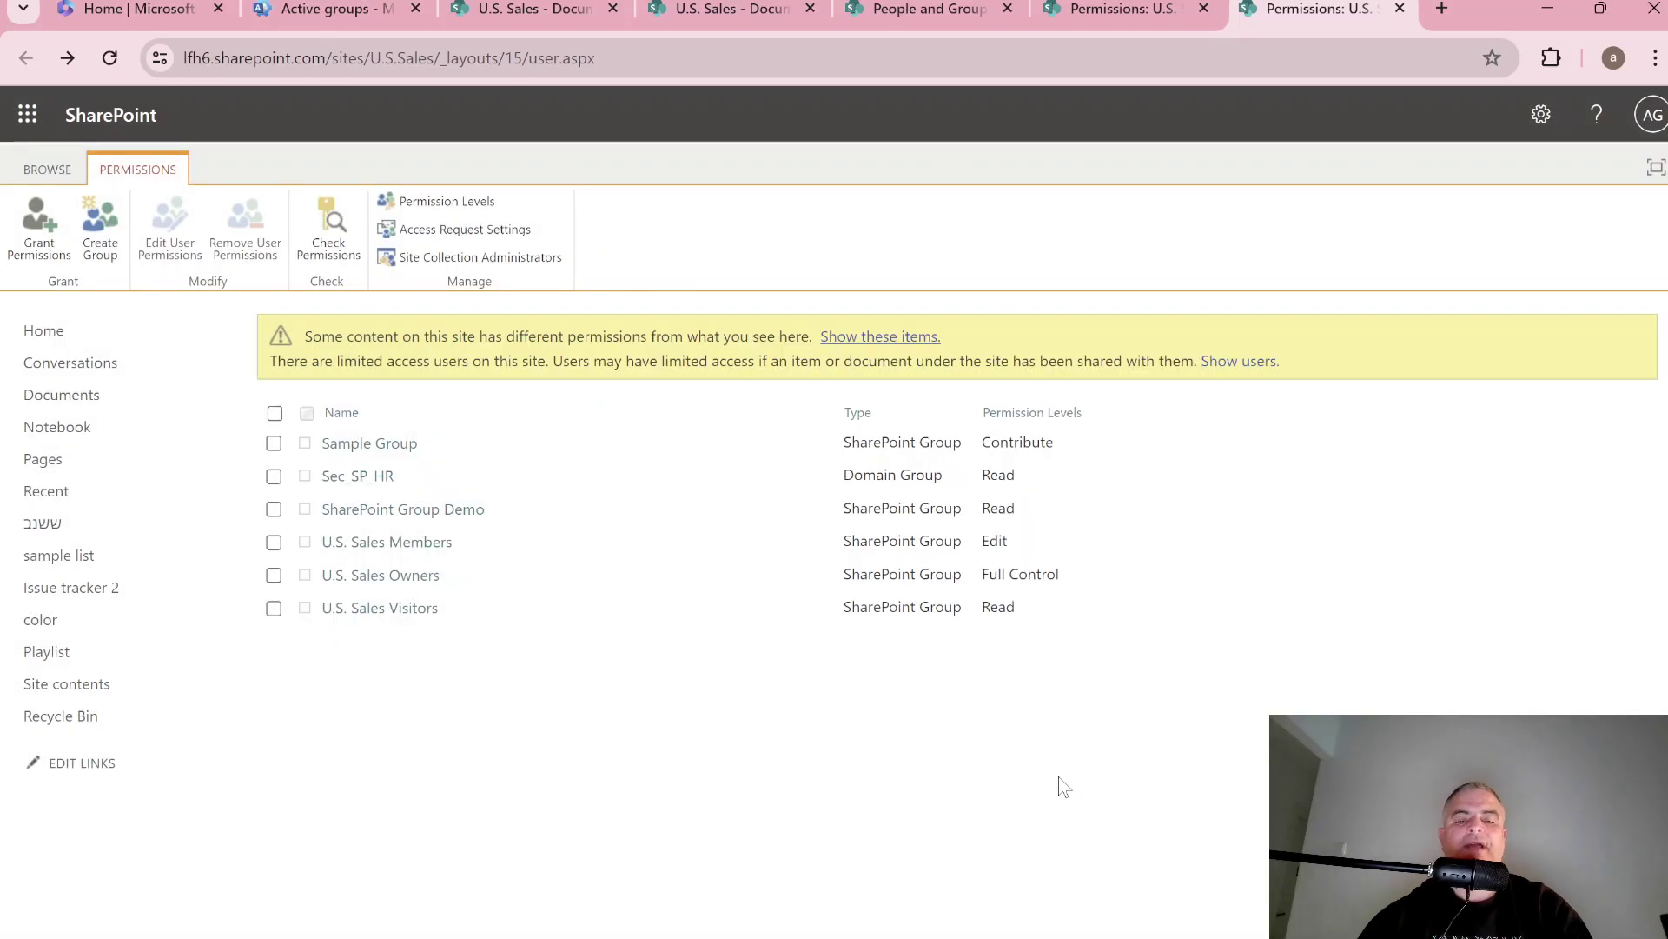
pyautogui.click(110, 58)
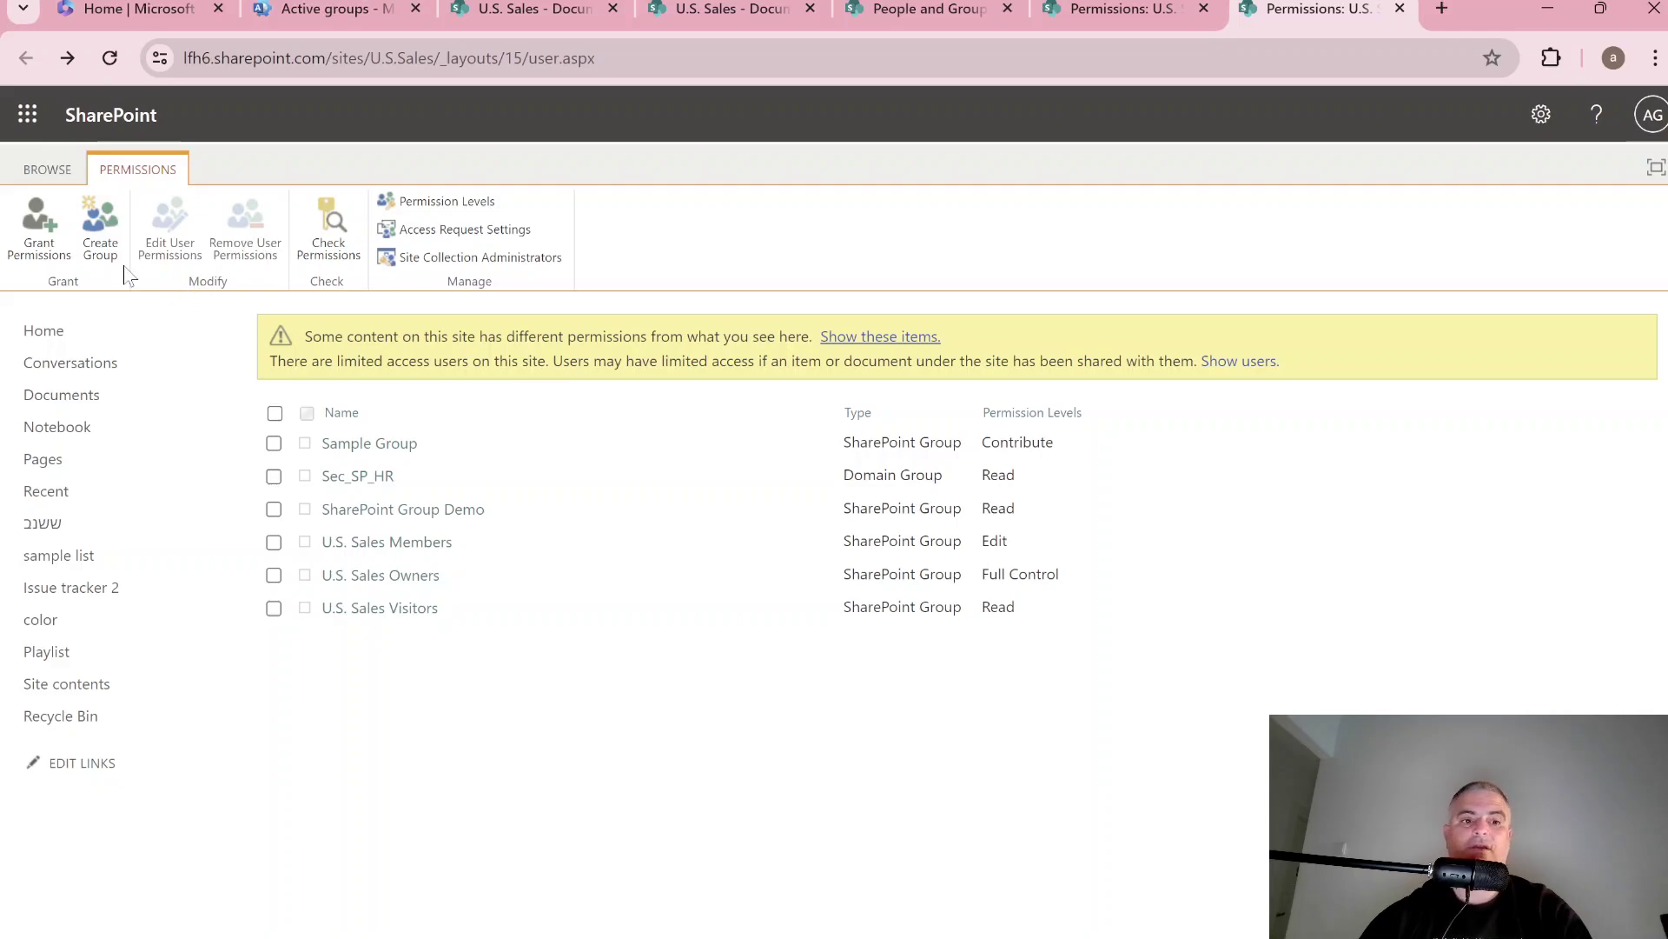
# Step: Grant U.S. Sales Members Edit permission by name, then reload the permissions list
pyautogui.click(51, 247)
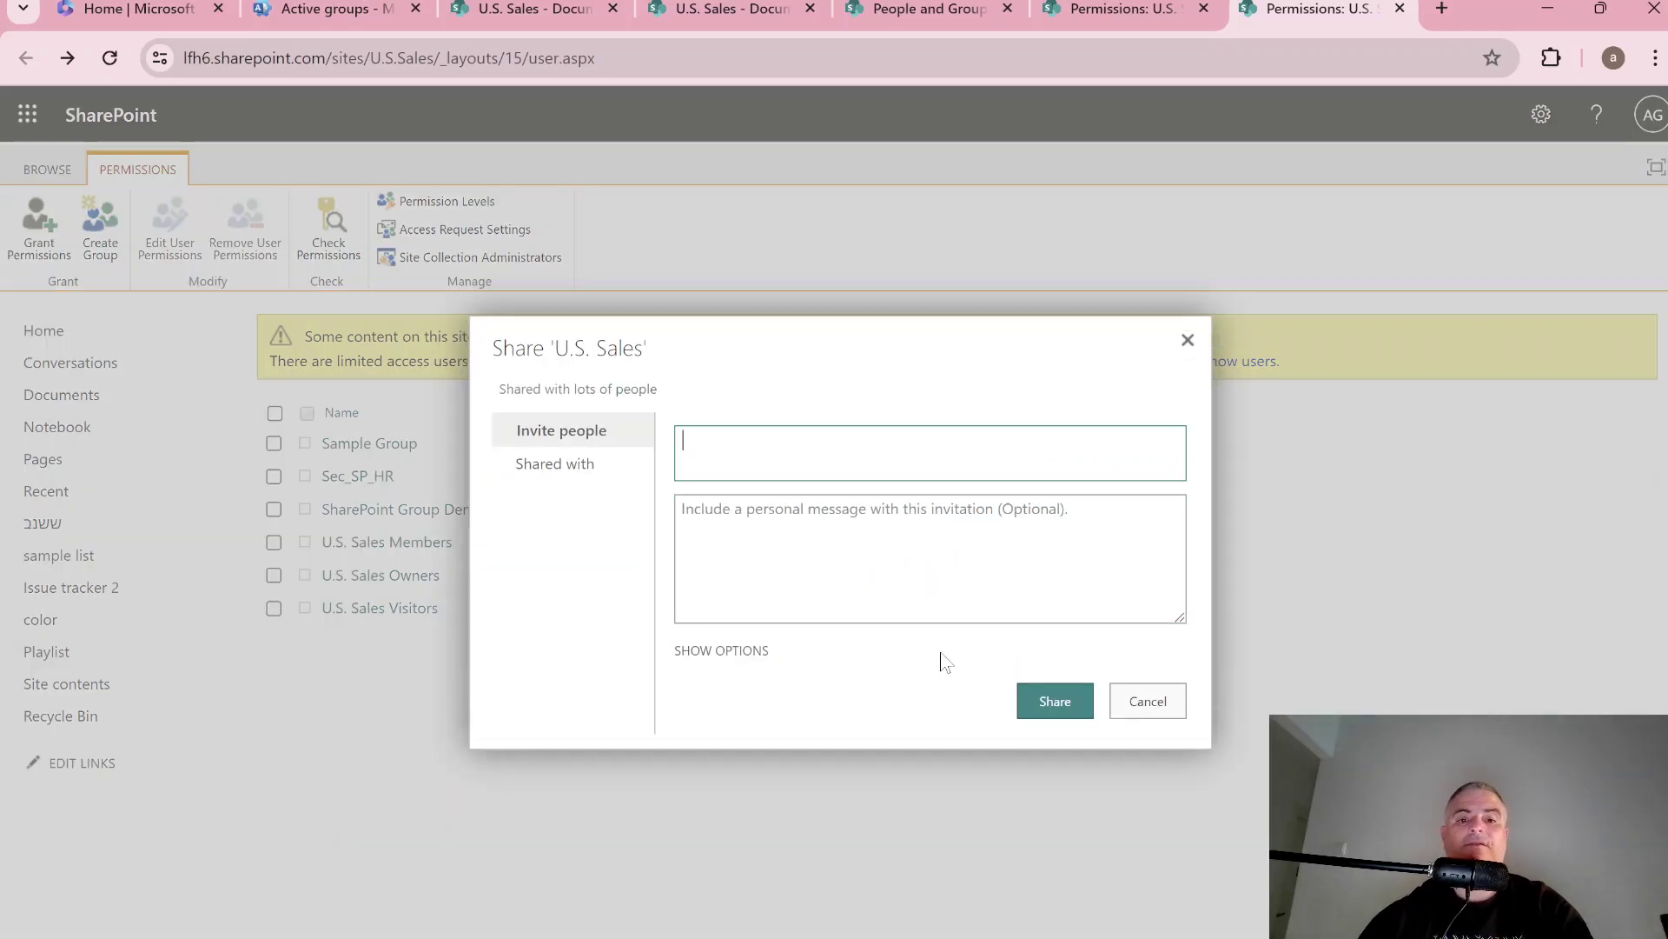
pyautogui.write('Memb')
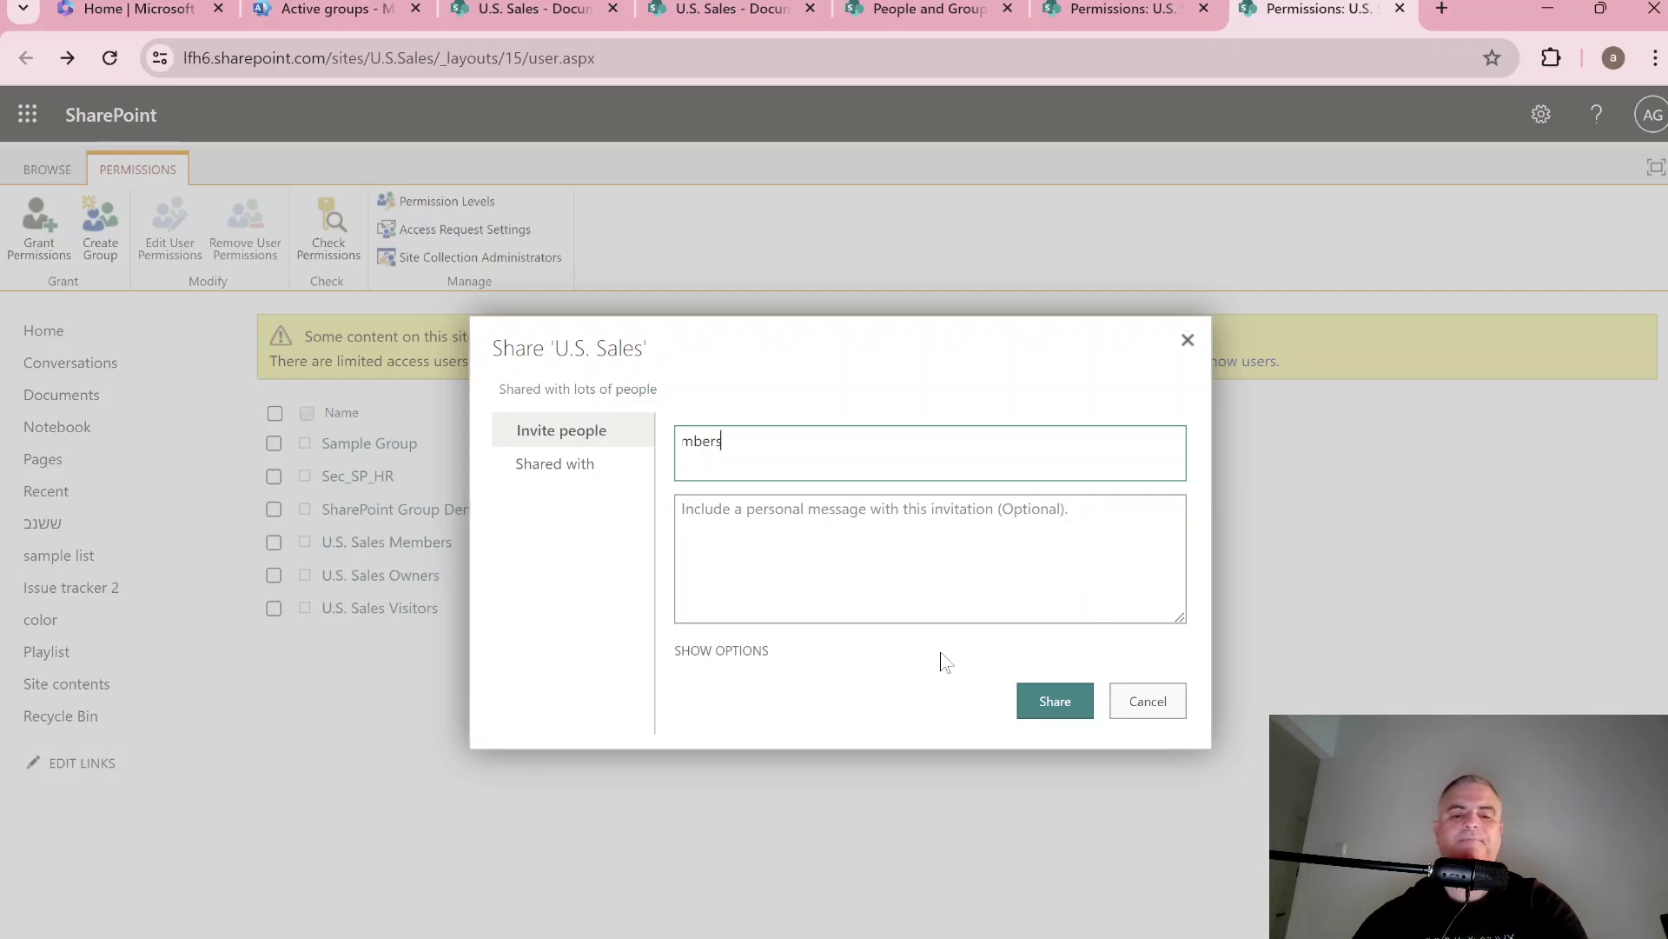
pyautogui.press('Return')
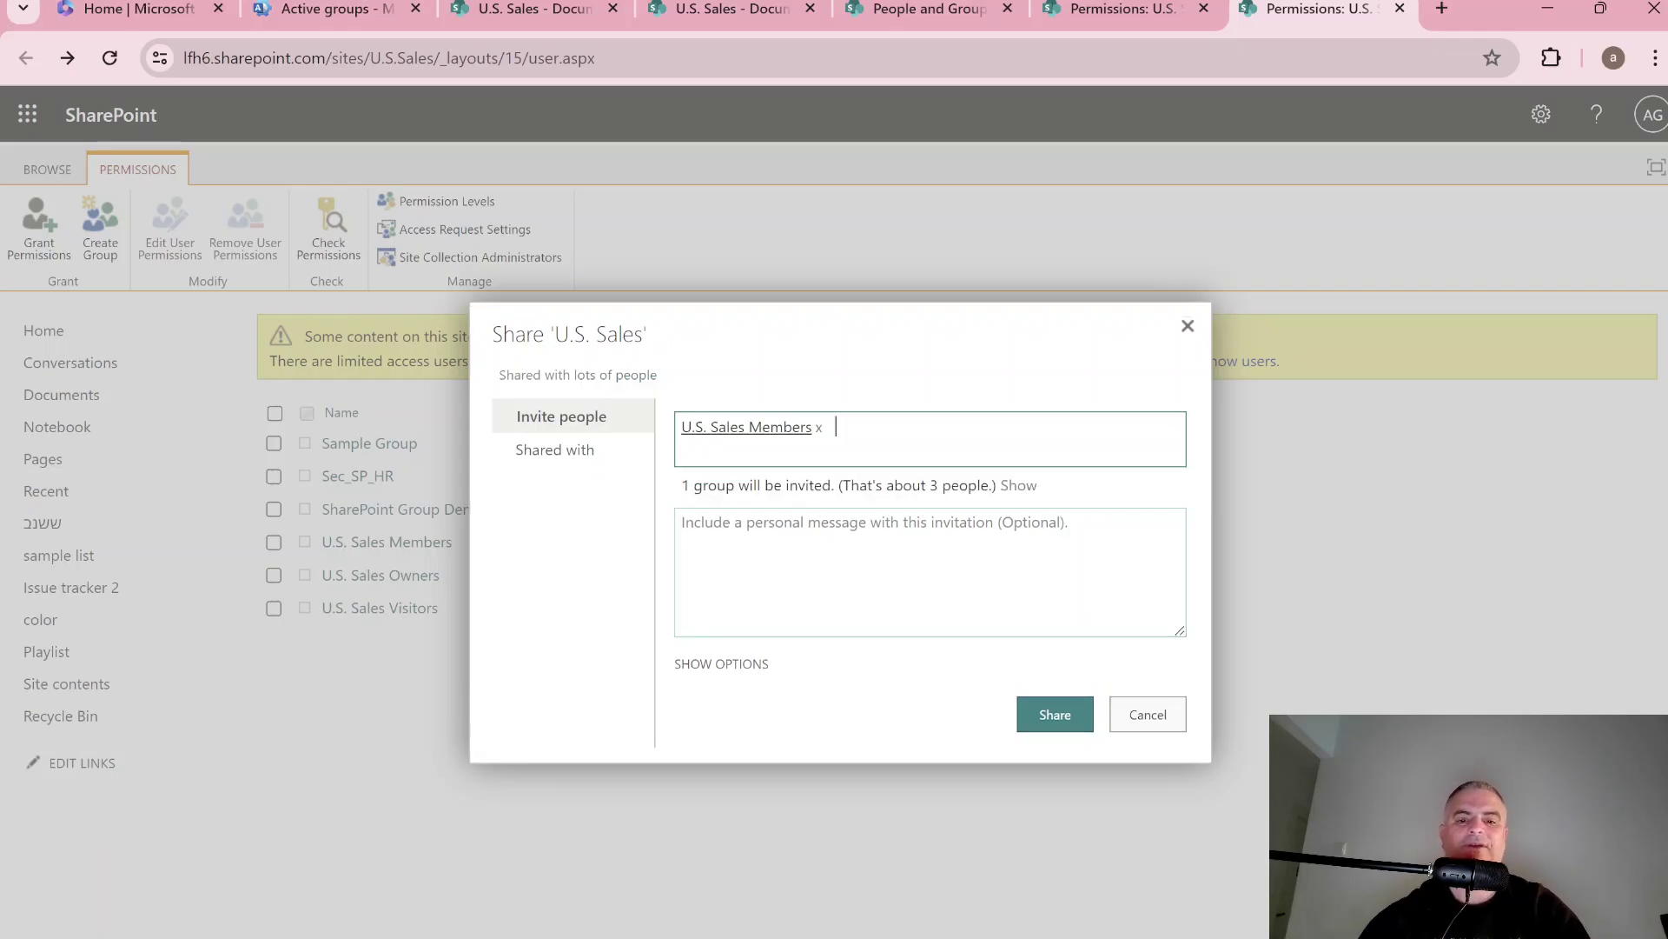
pyautogui.click(721, 664)
pyautogui.click(912, 714)
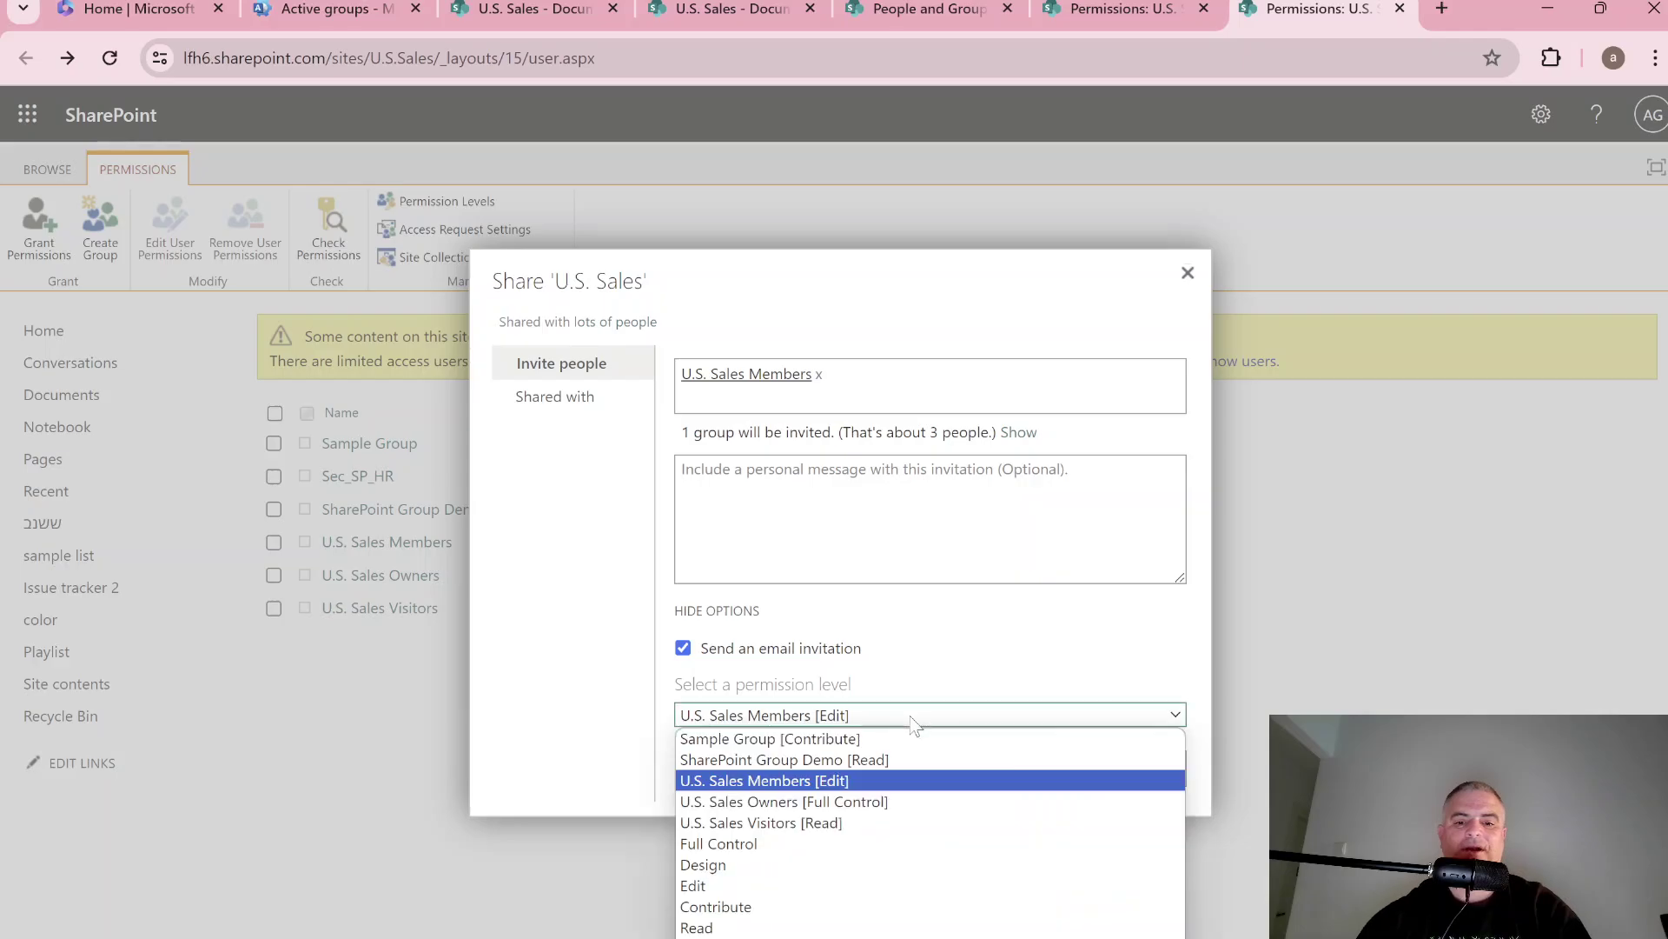
pyautogui.click(730, 890)
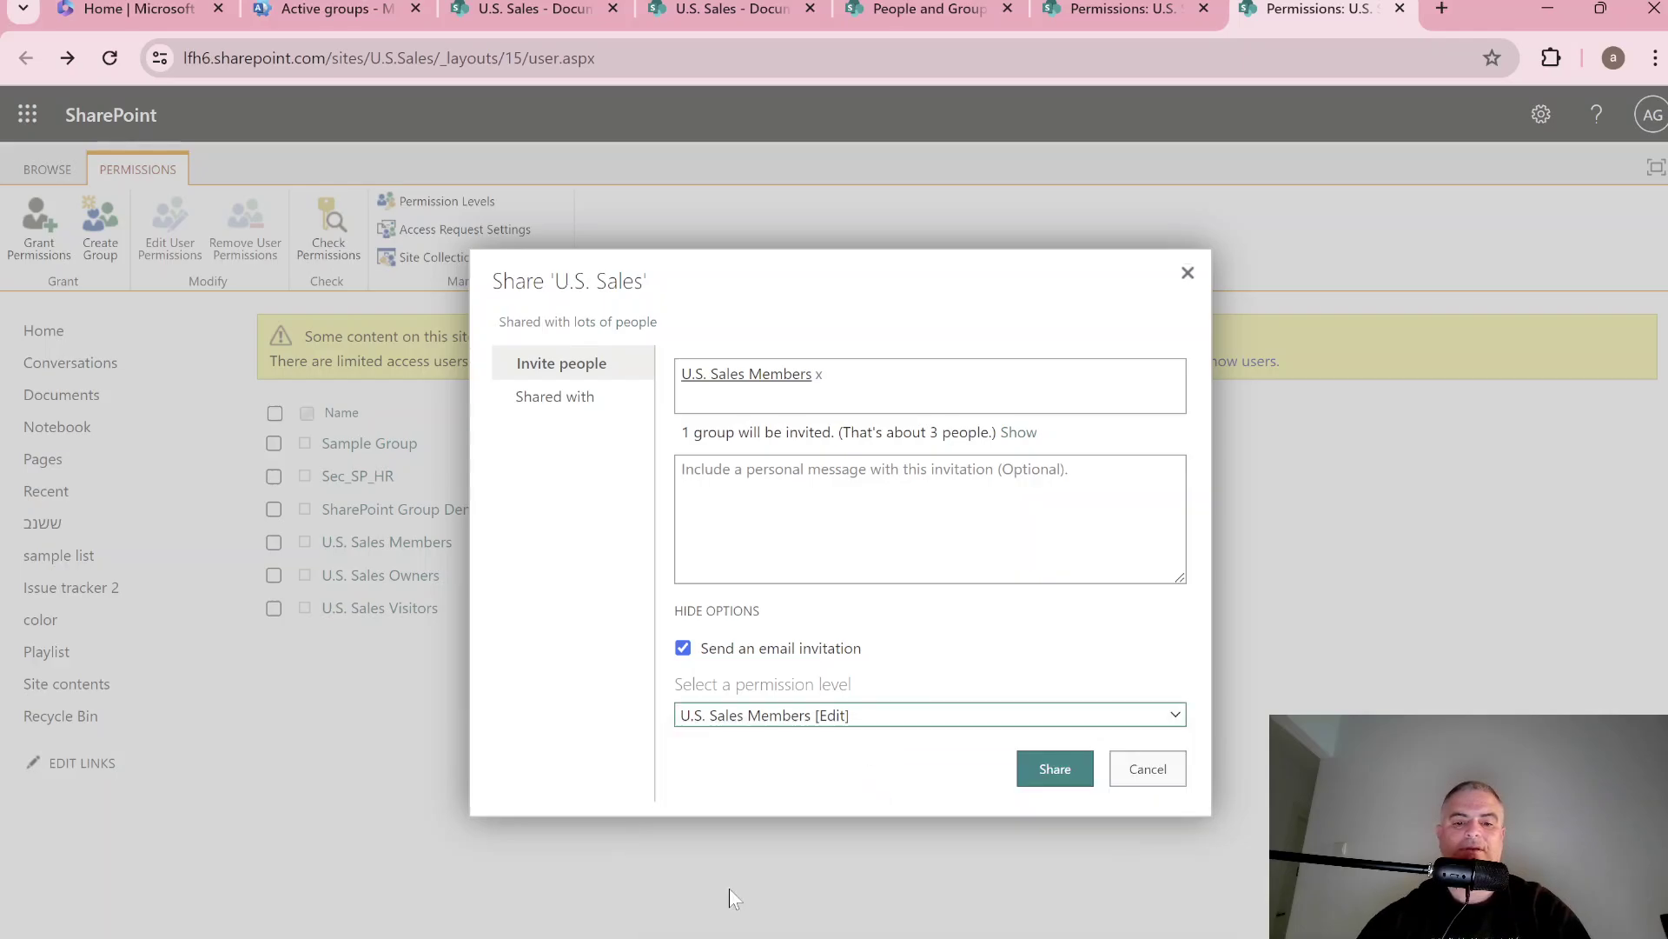
pyautogui.click(1031, 782)
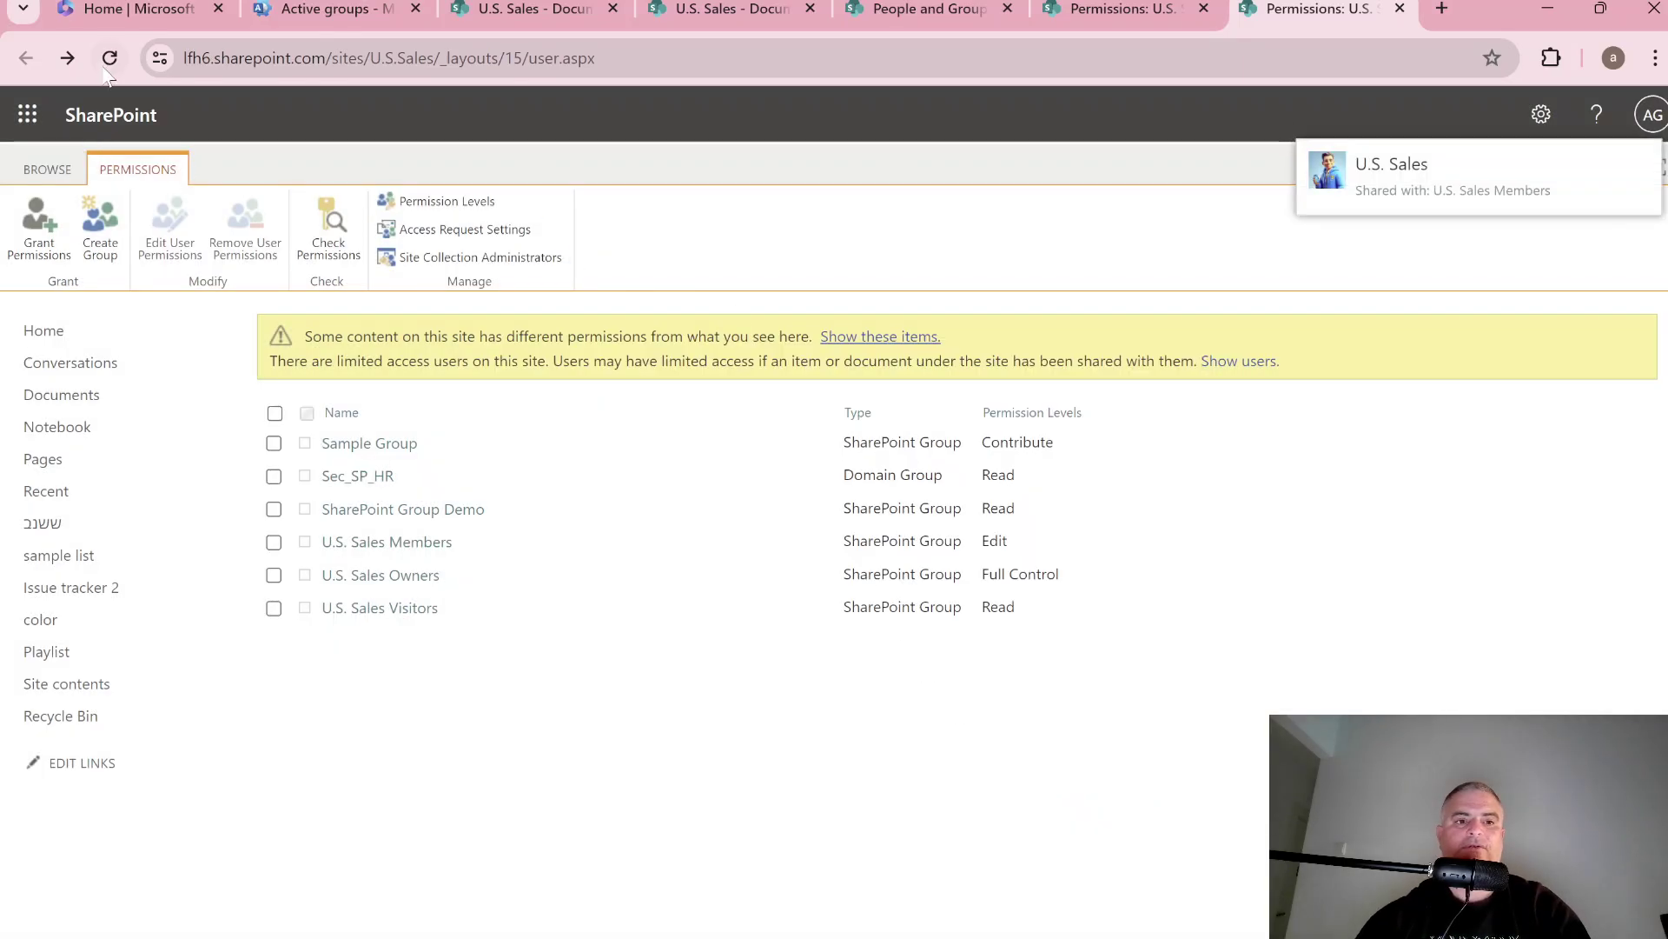
pyautogui.click(110, 59)
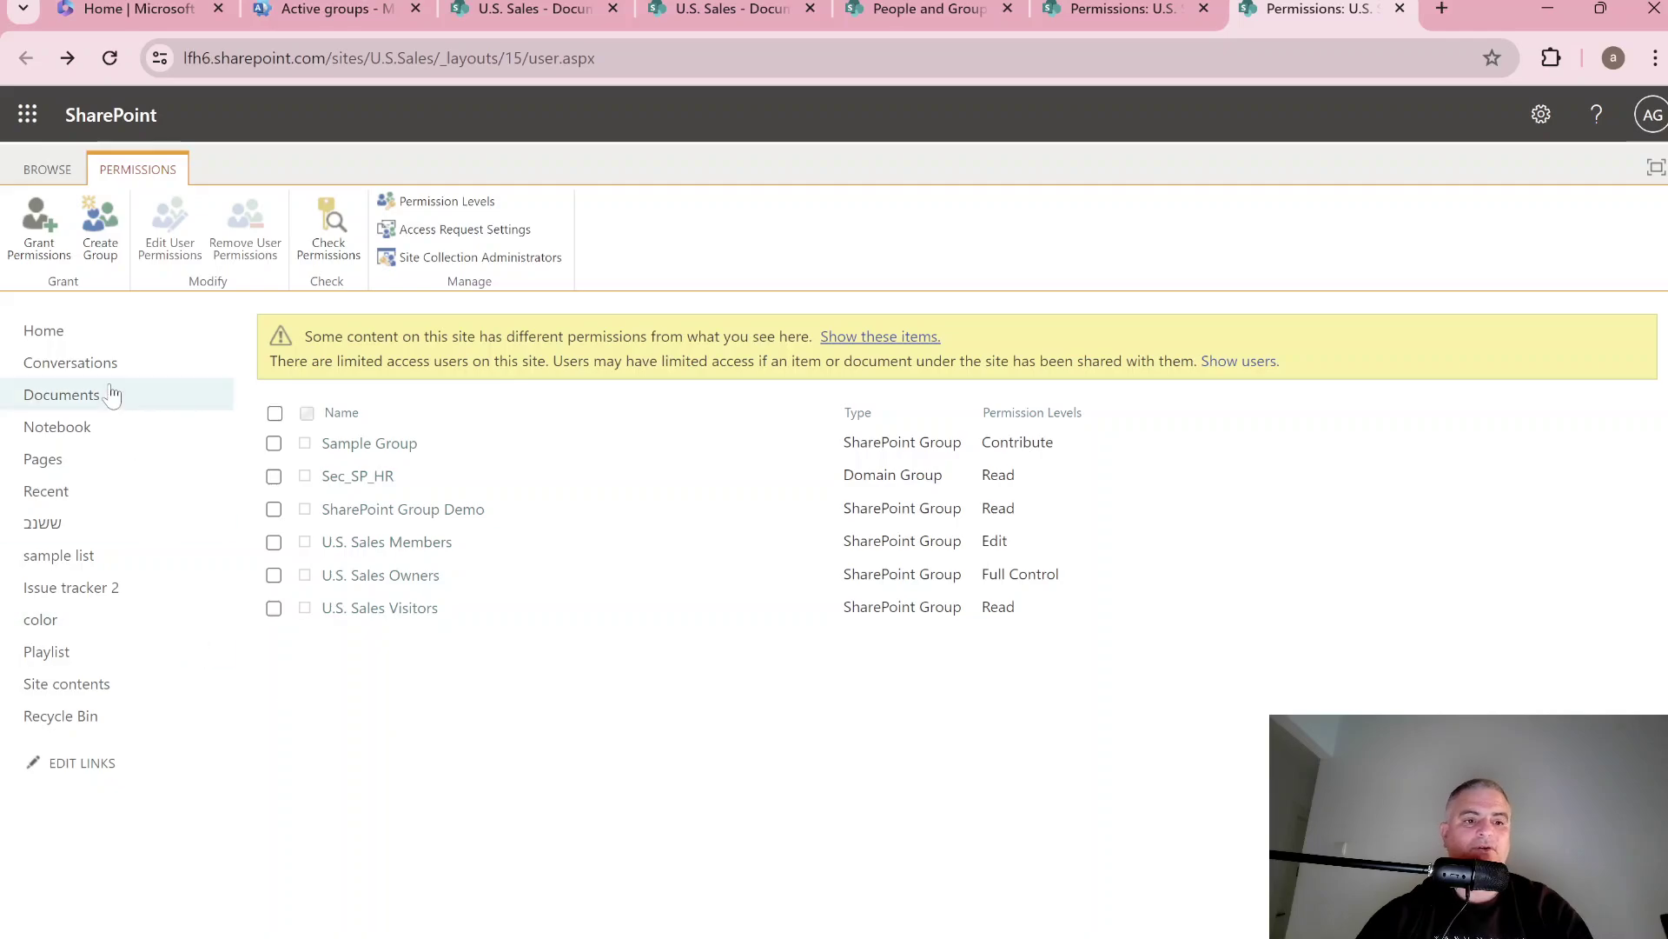
# Step: Open Manage access for the Abc folder in Documents and list its seven groups
pyautogui.click(70, 394)
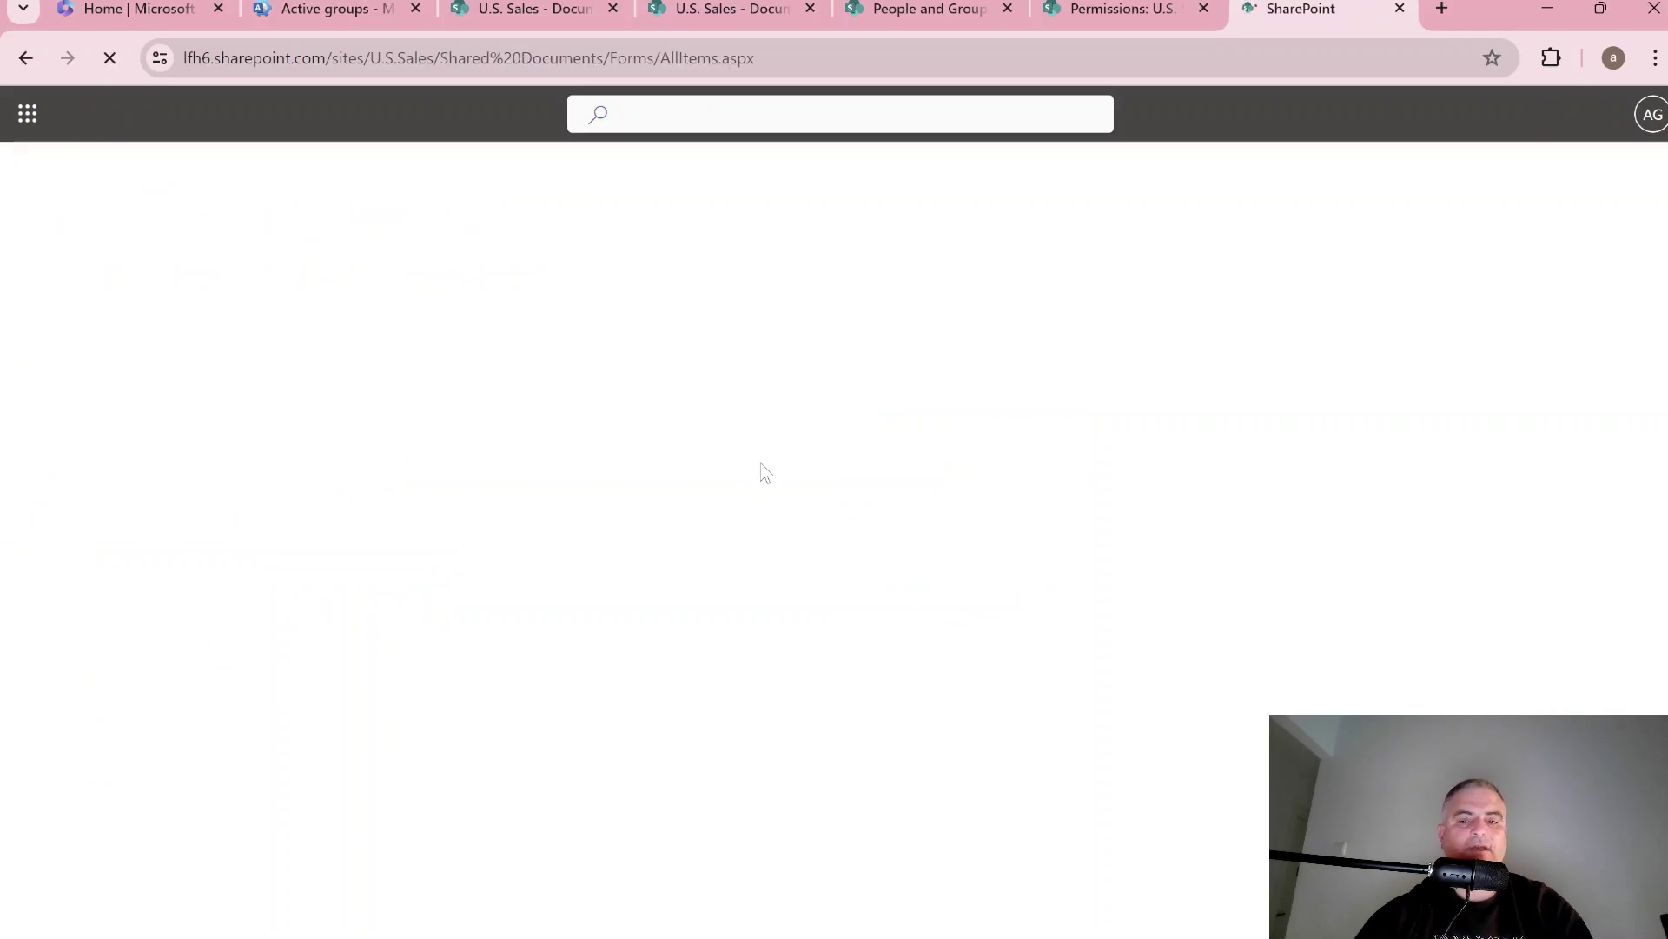
pyautogui.click(785, 596)
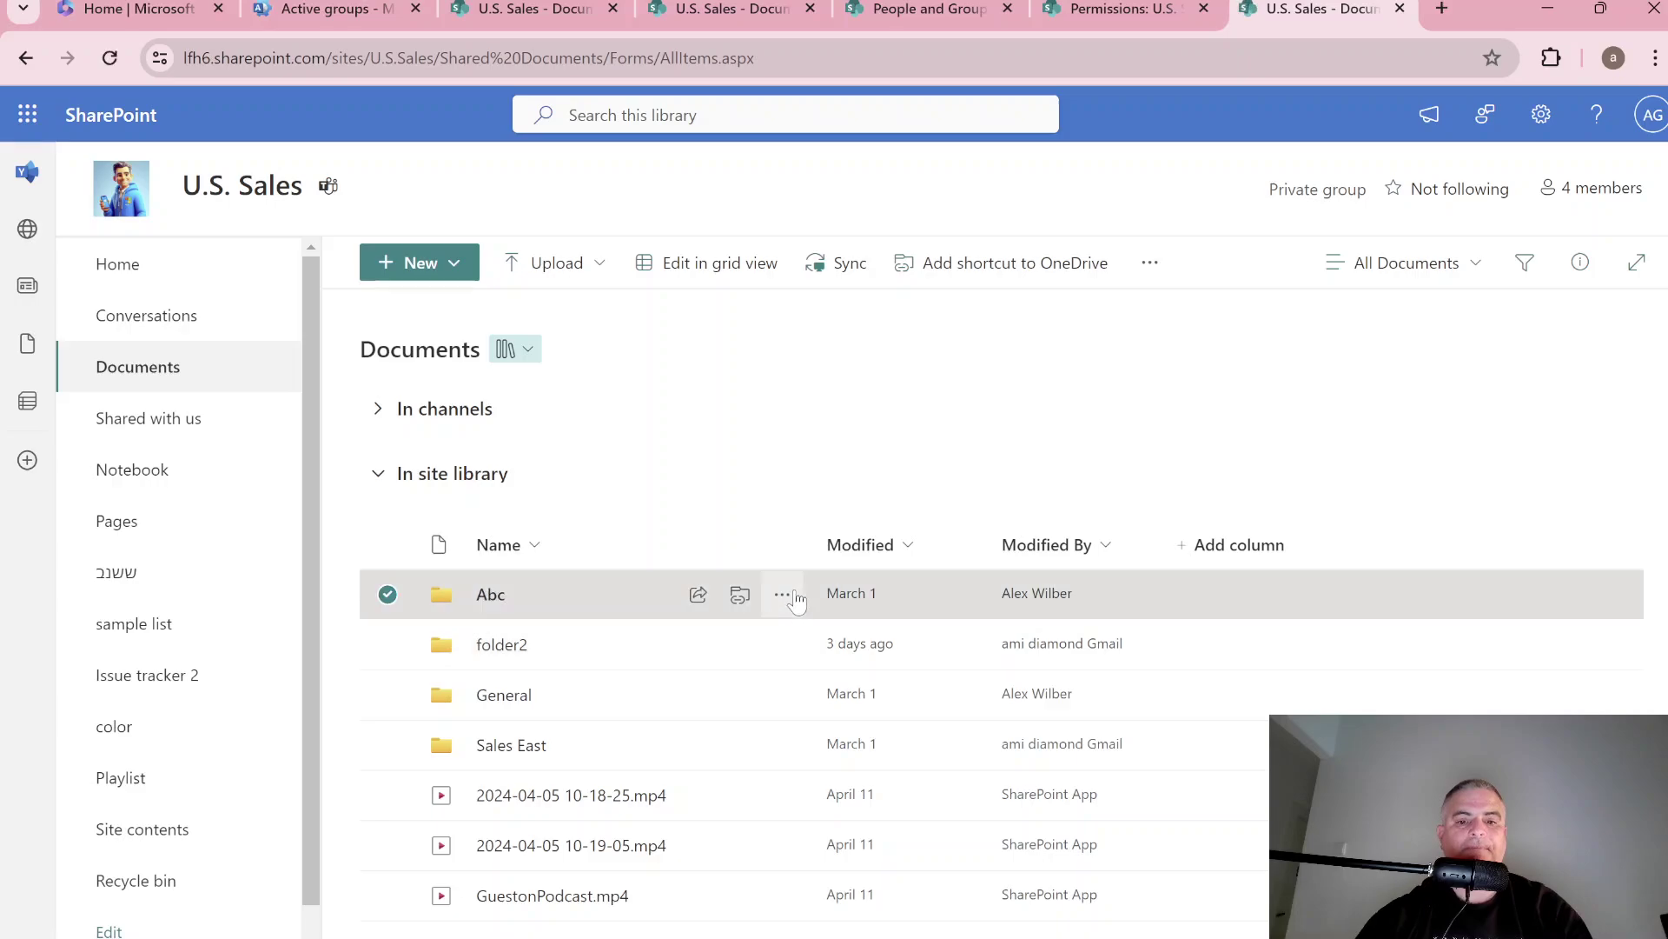
pyautogui.click(937, 566)
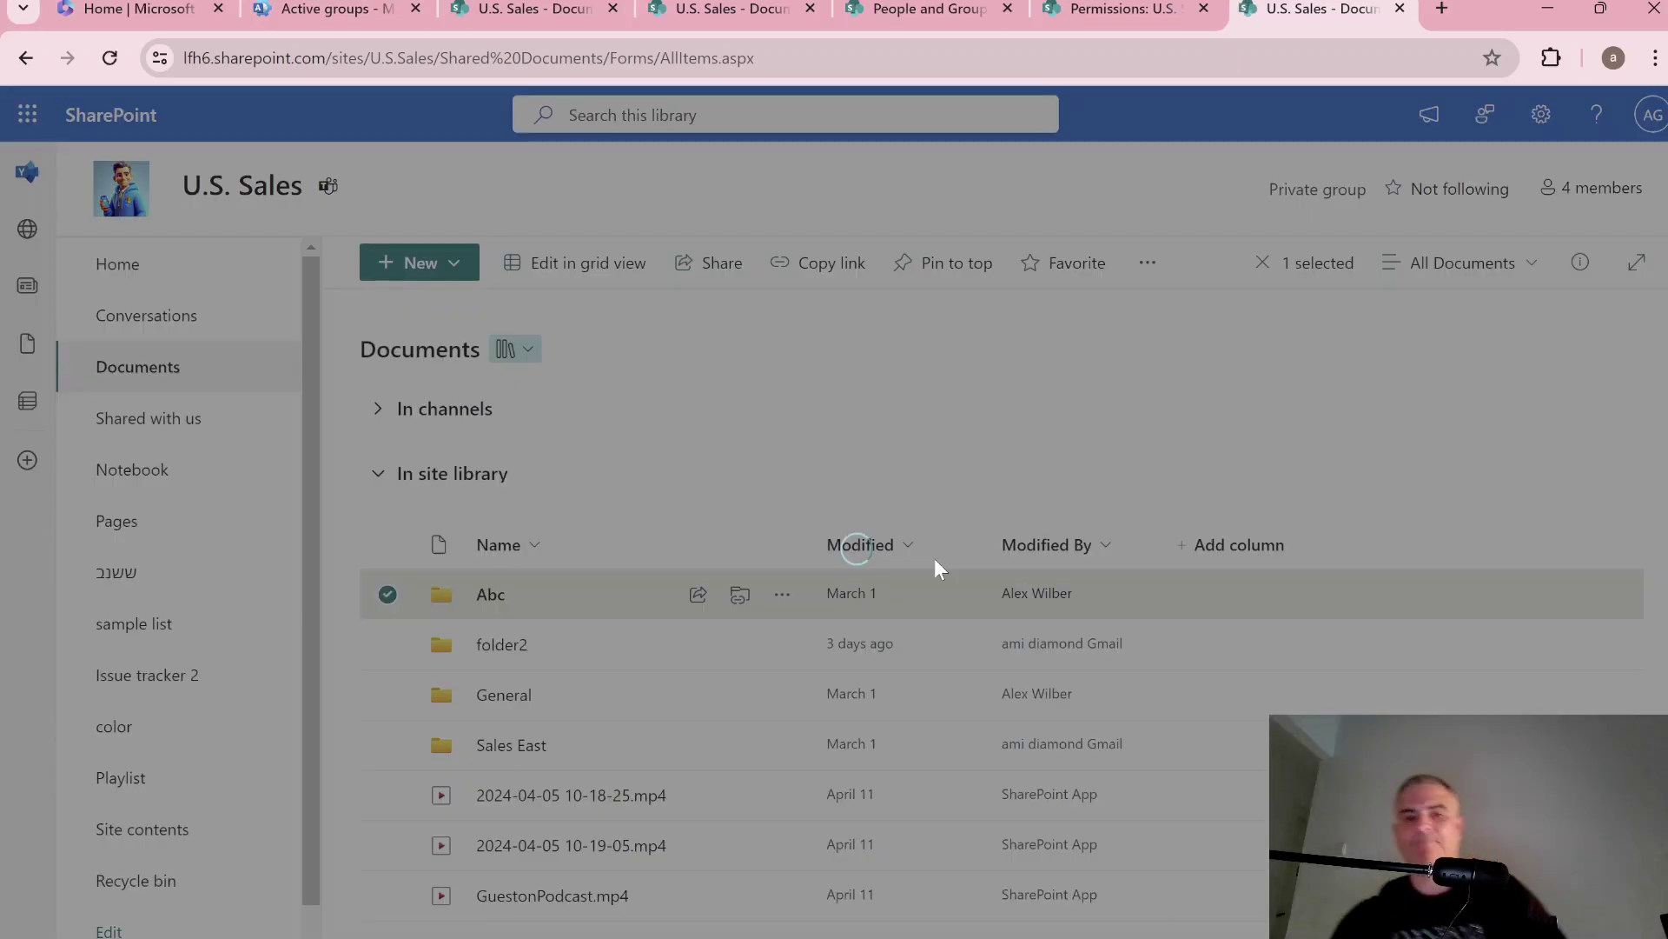
pyautogui.click(751, 334)
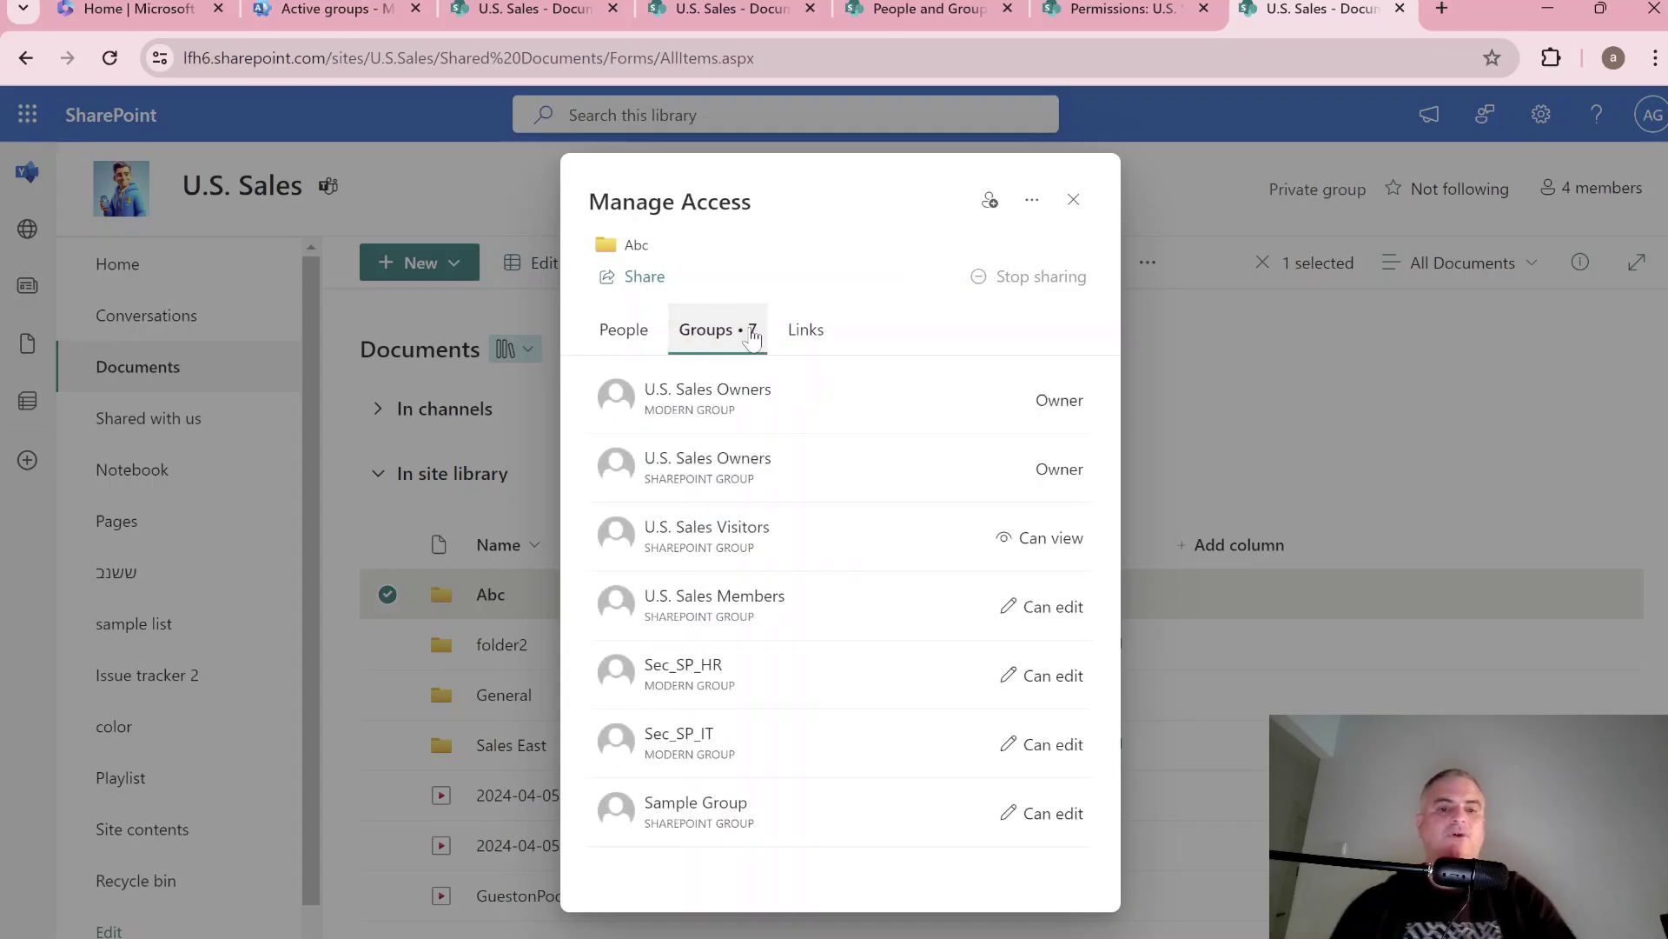